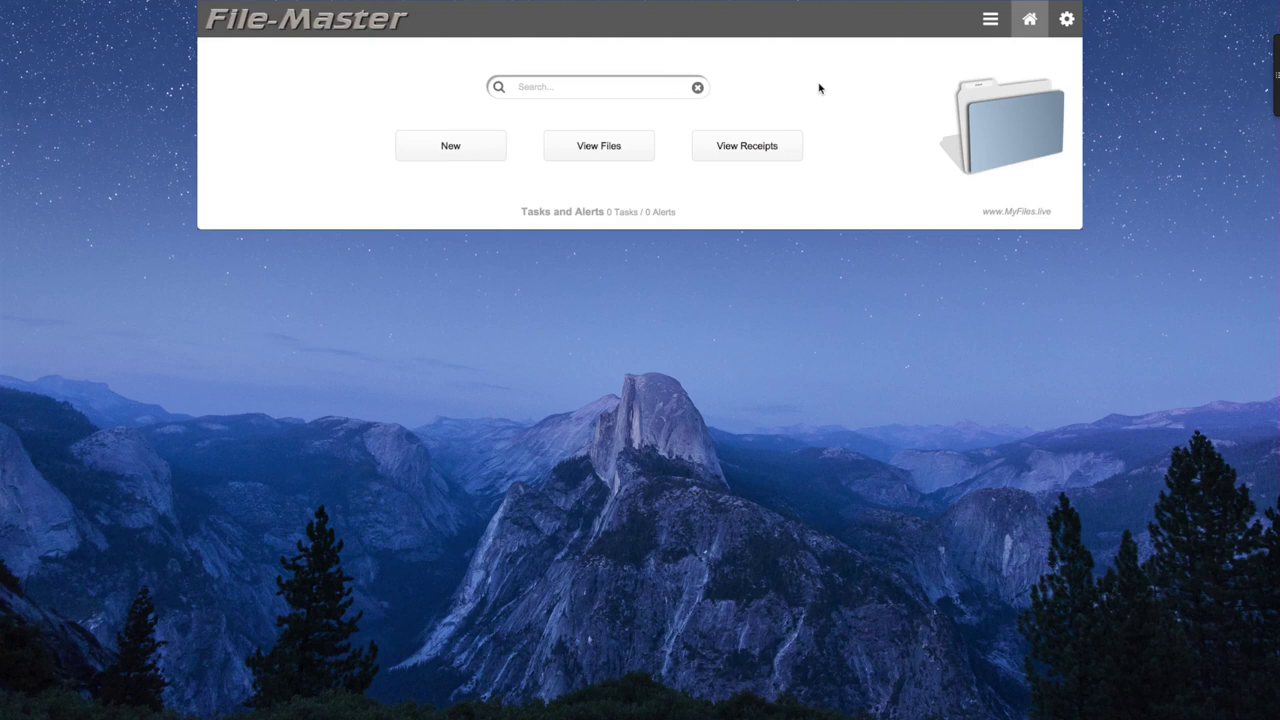
Bring up the Files list with its four rated, keyworded file records.
left_click(476, 148)
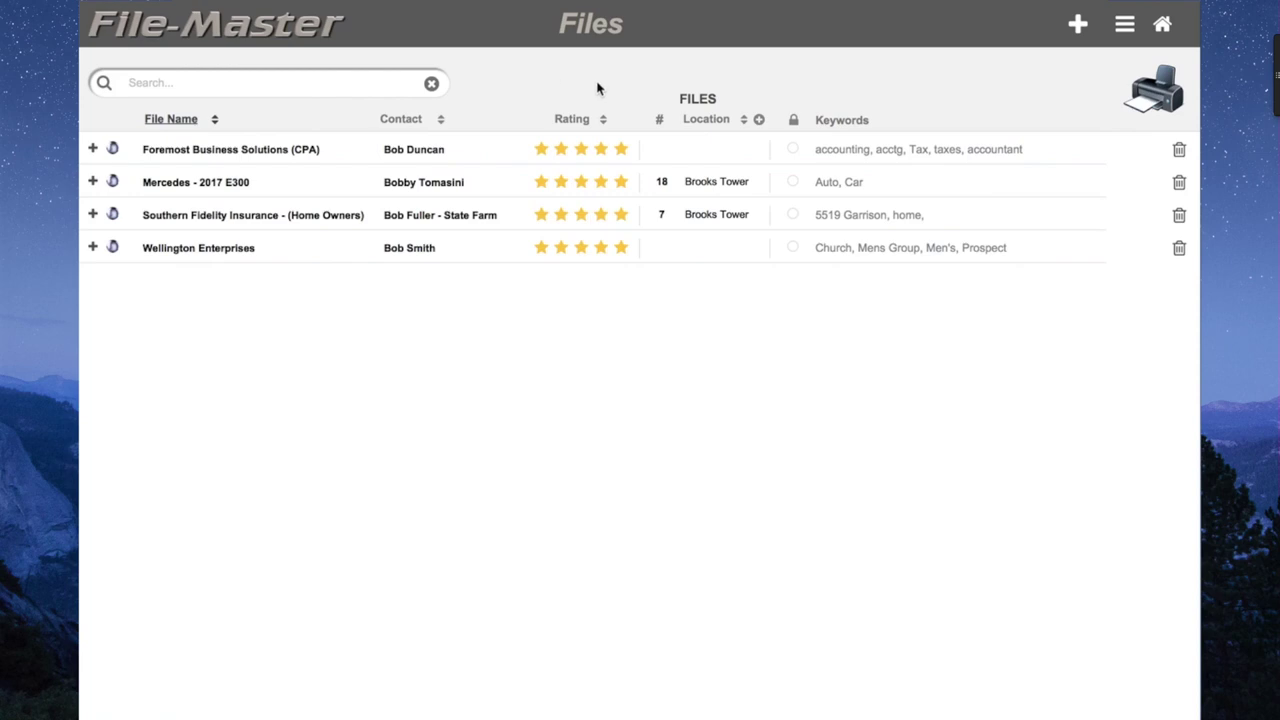
Add two blank file rows and enter a person's name as one row's file name.
left_click(1077, 25)
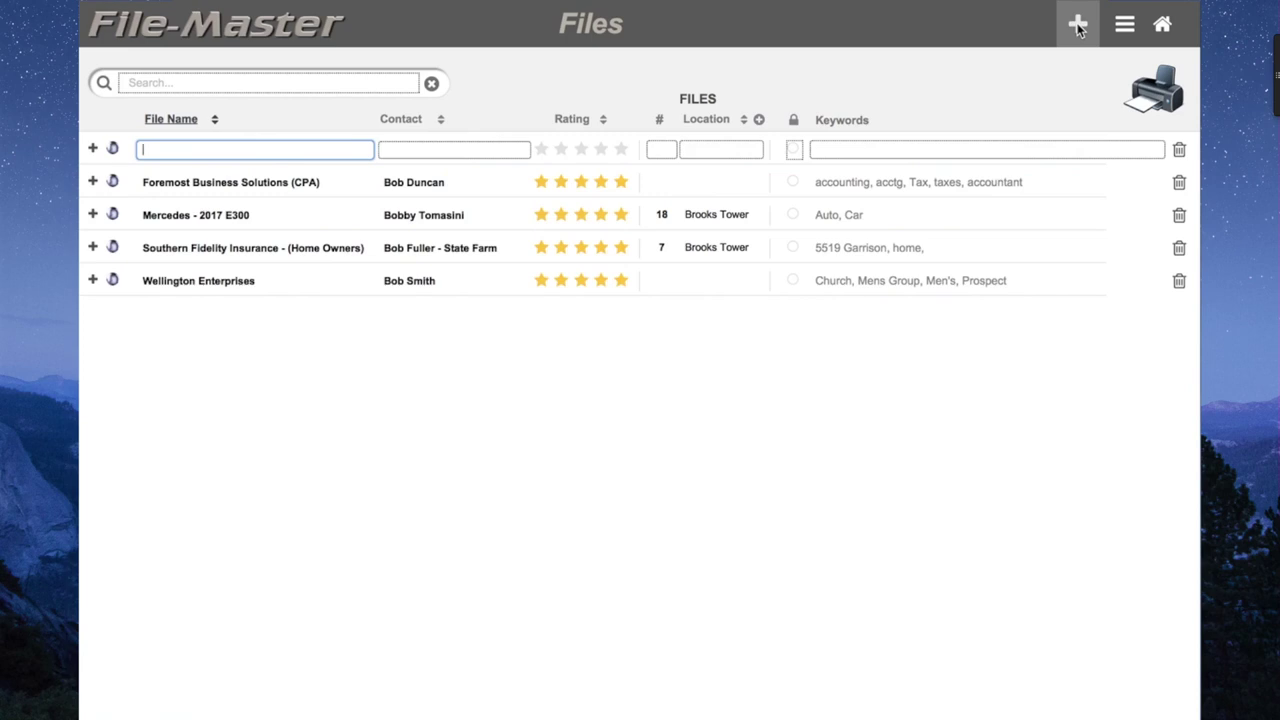
left_click(1077, 25)
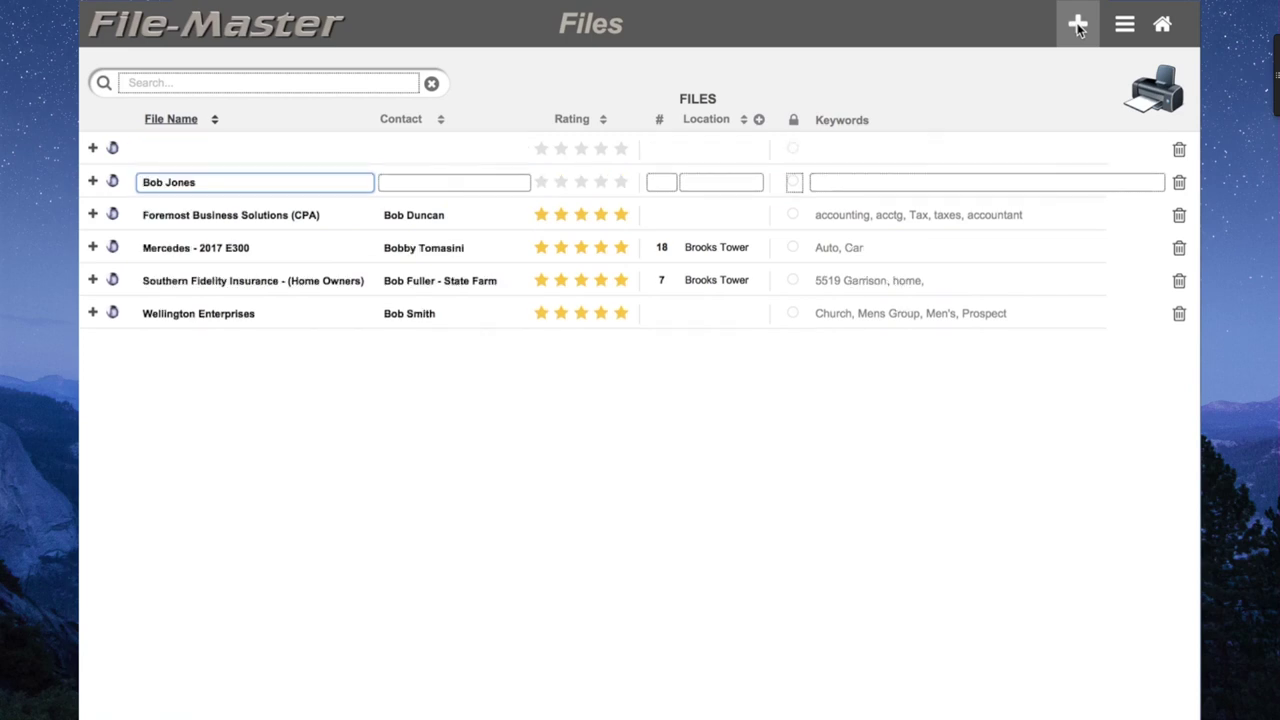
key("Return")
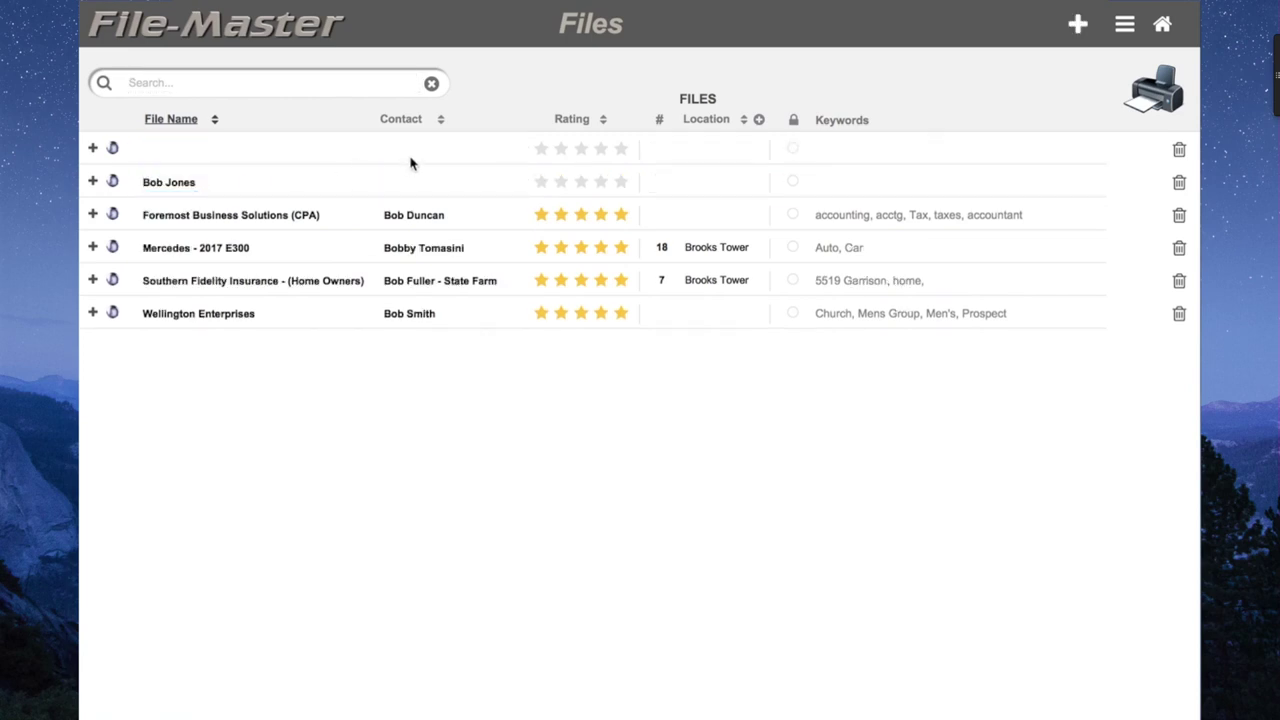
Fill in a contact name for the top file row.
left_click(415, 148)
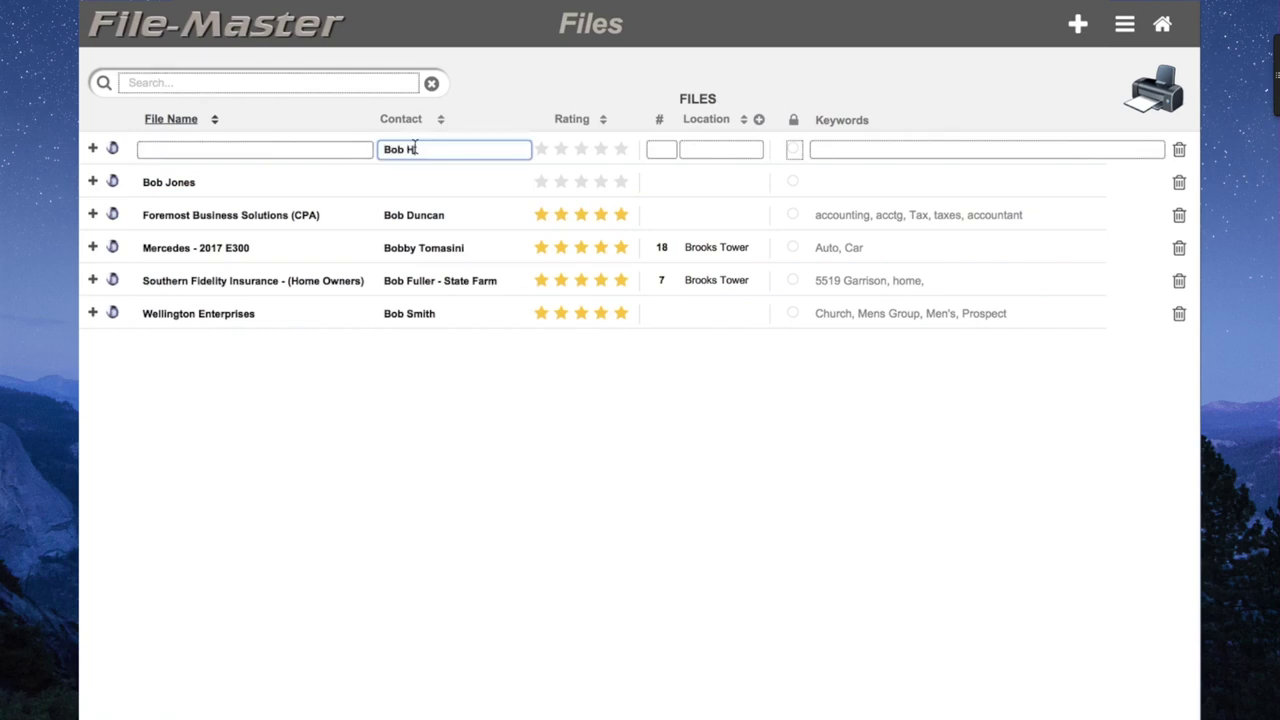
left_click(436, 550)
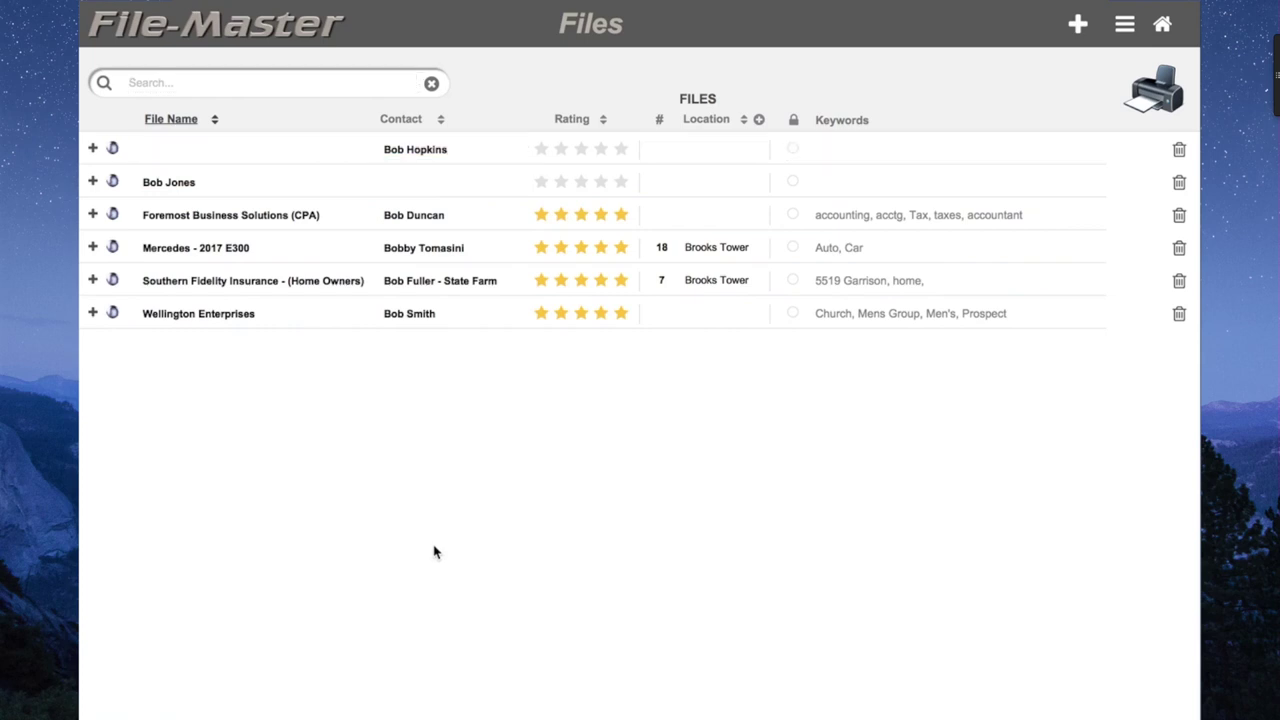
left_click(92, 186)
left_click(92, 186)
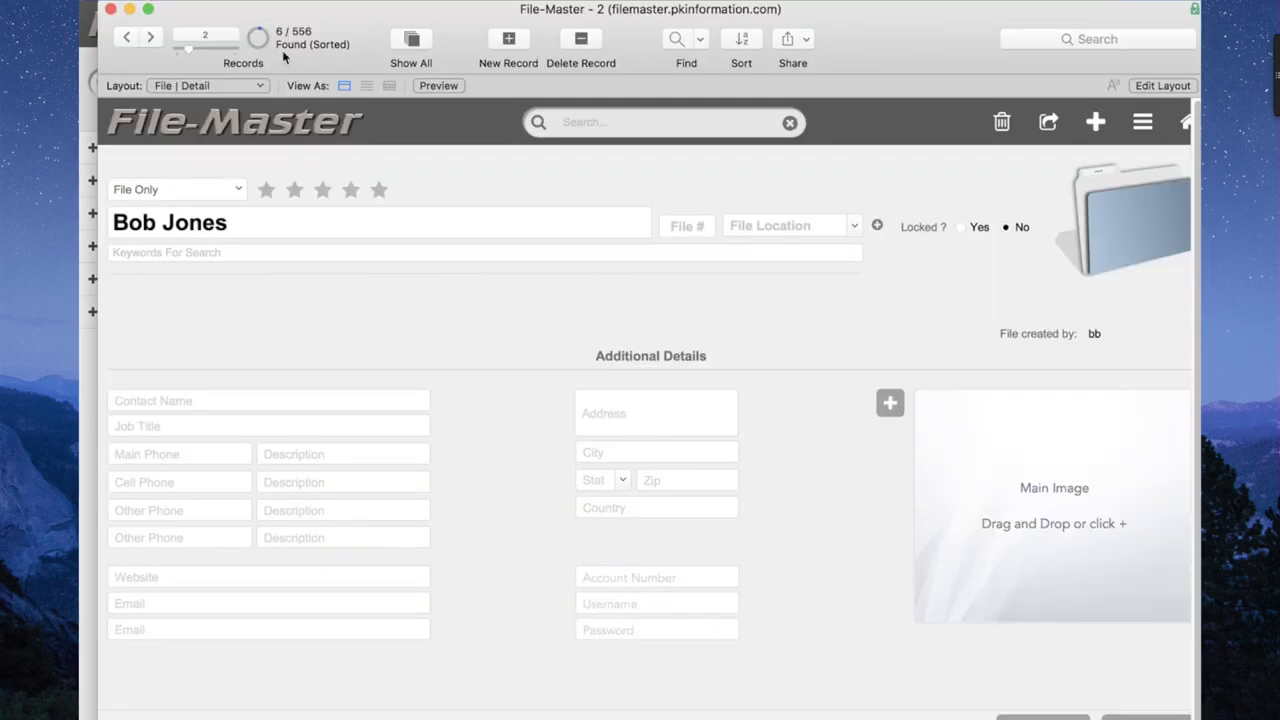
mouse_move(306, 25)
left_mouse_down()
mouse_move(247, 205)
mouse_move(328, 63)
mouse_move(315, 30)
left_mouse_up()
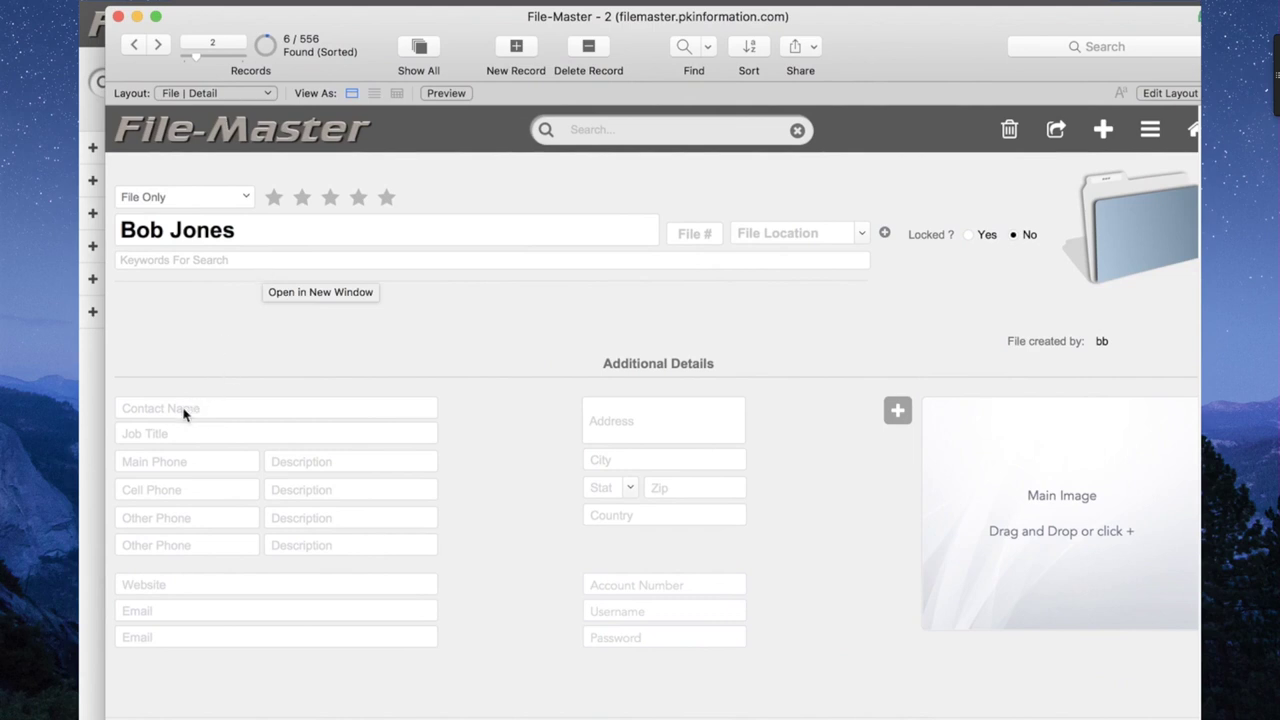
left_click(119, 17)
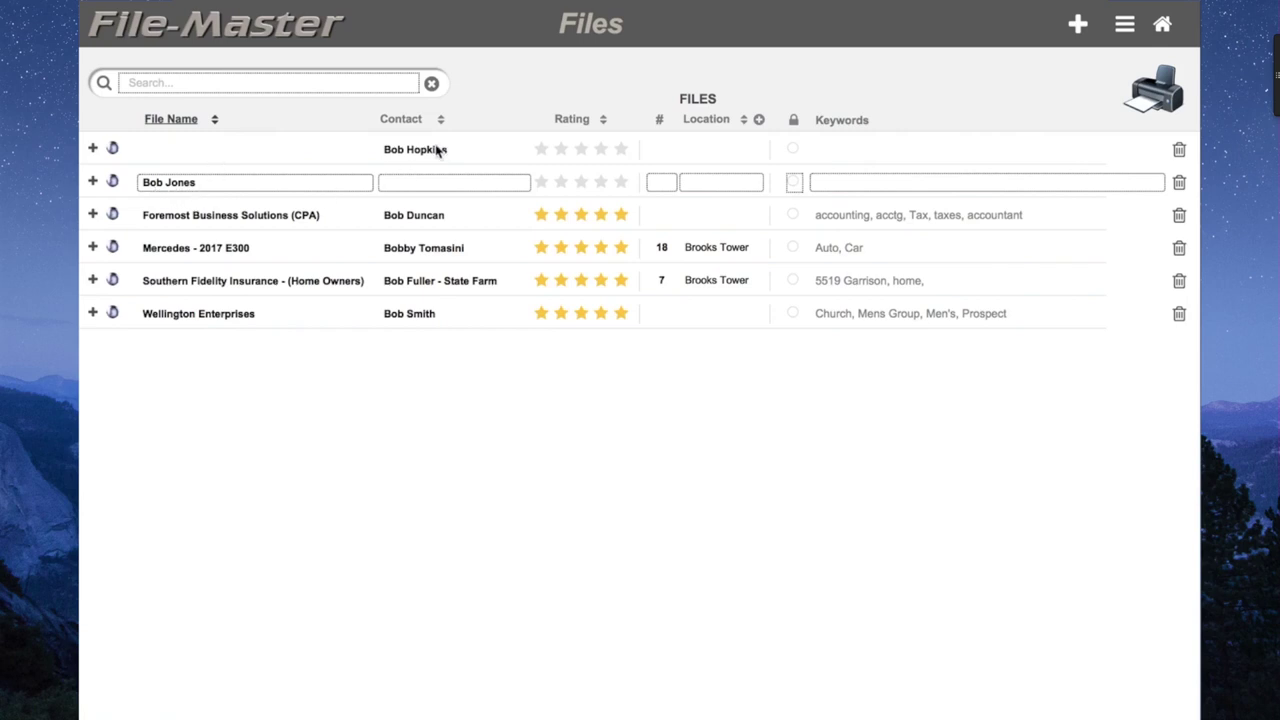
left_click(92, 150)
left_click(92, 150)
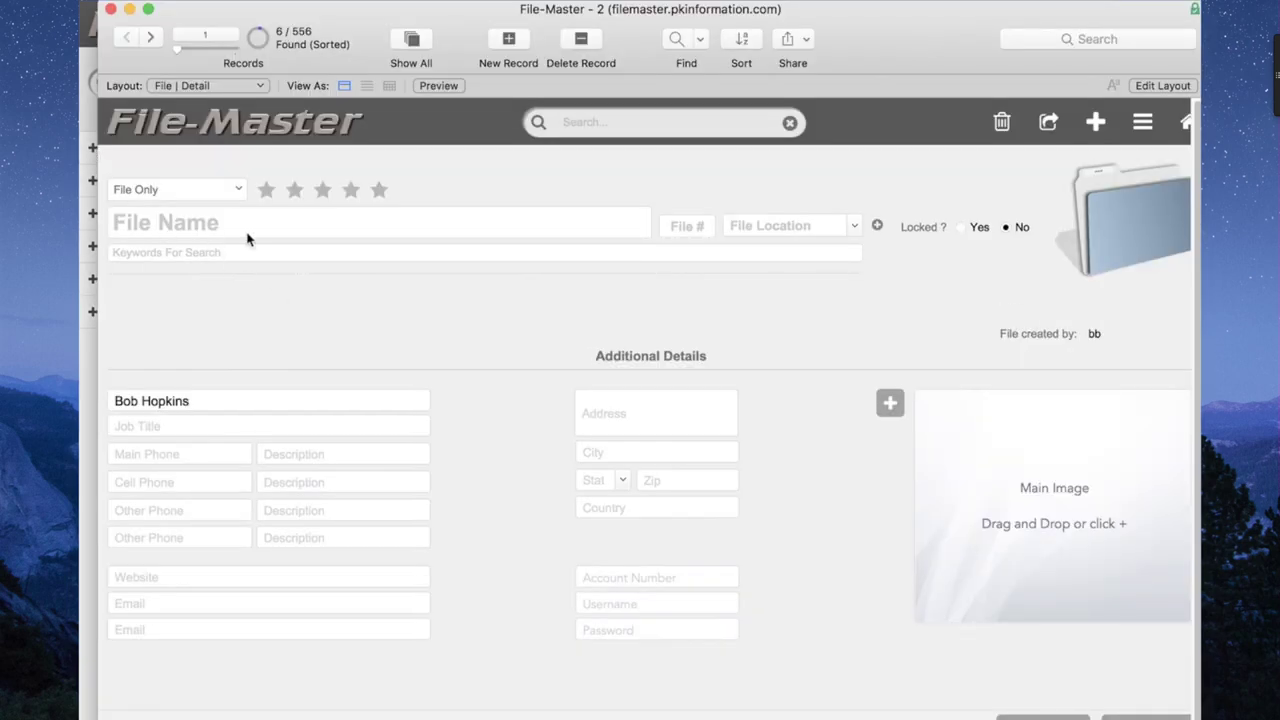
left_click(110, 9)
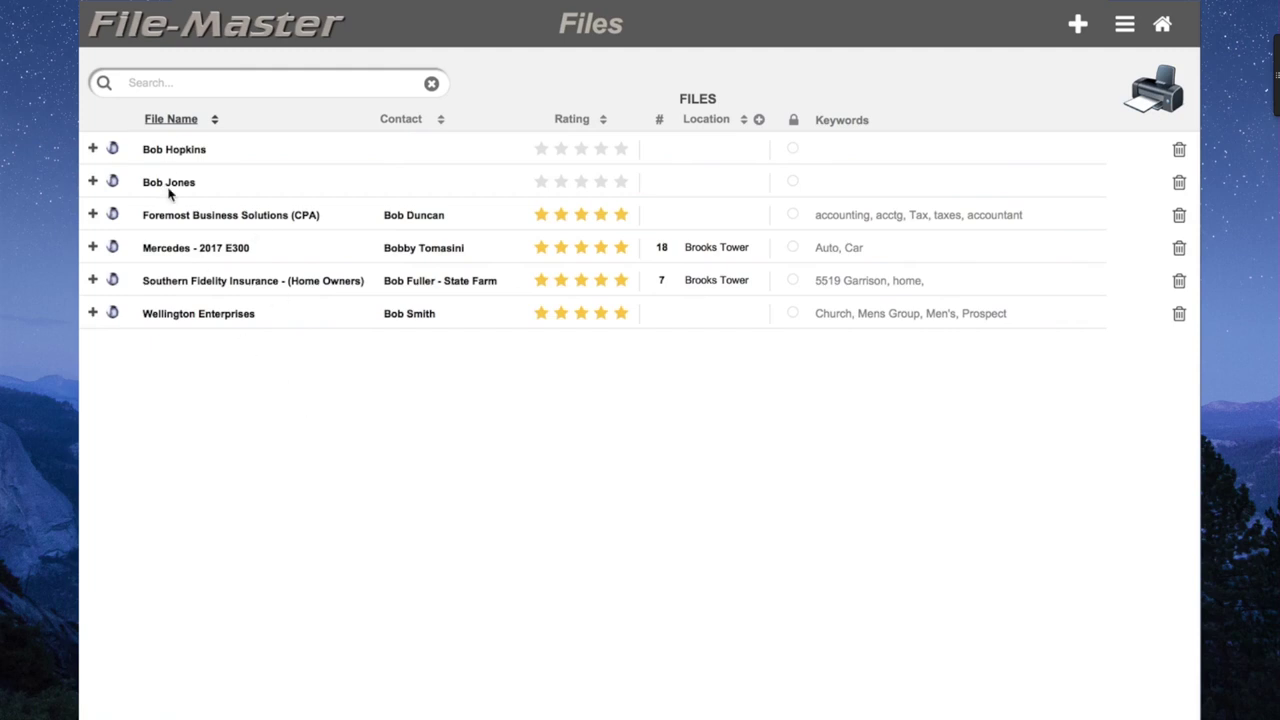
In the row's detail view, move the person's name from File Name into Contact Name.
left_click(94, 183)
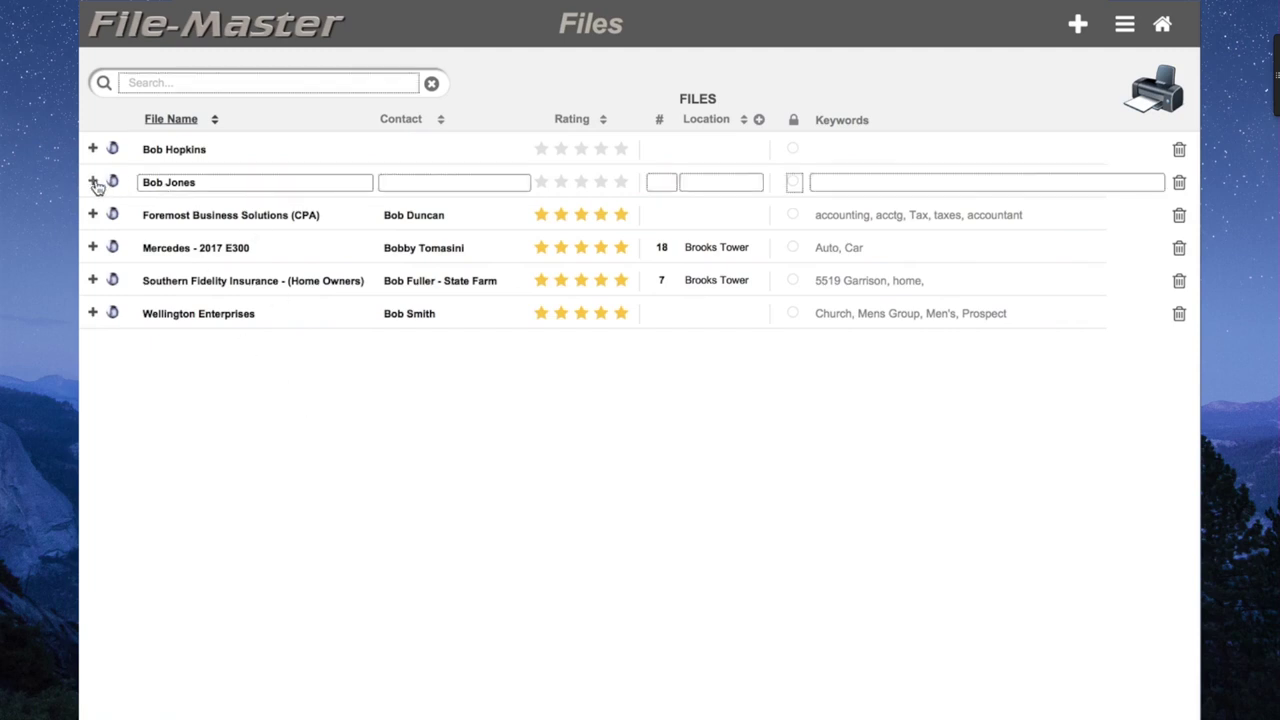
left_click(93, 183)
left_click(249, 230)
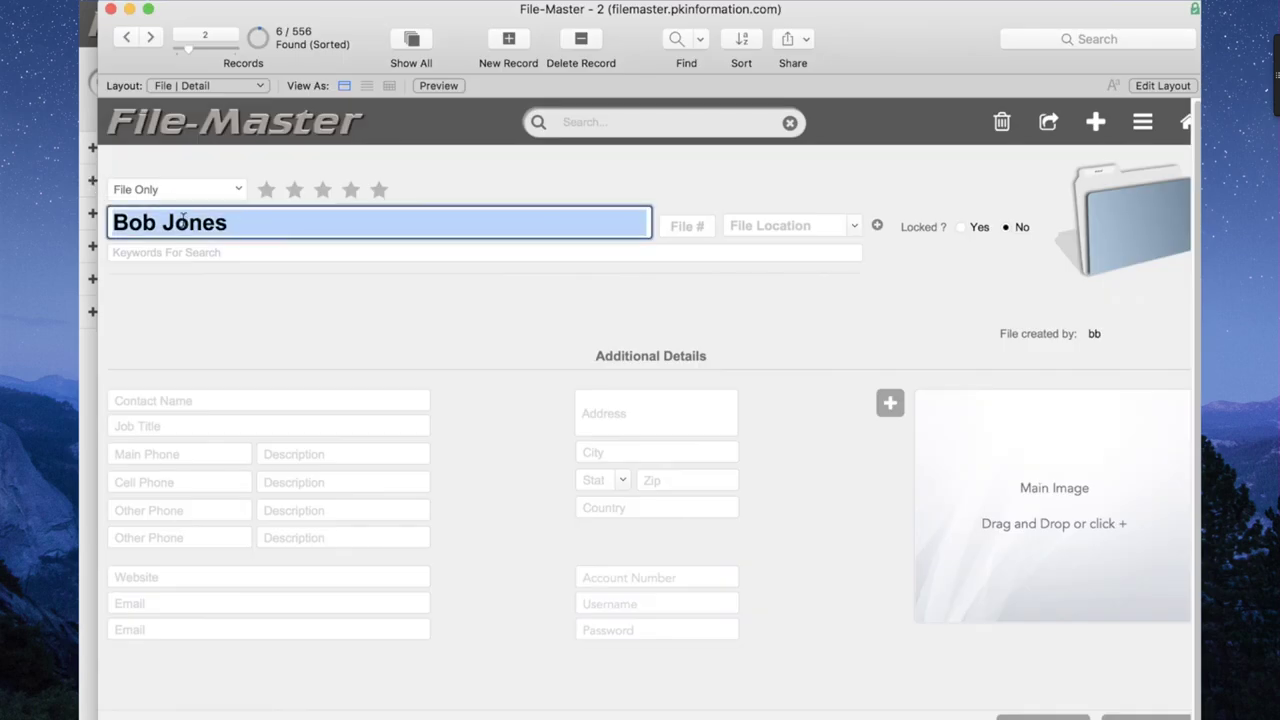
key("super+x")
left_click(220, 402)
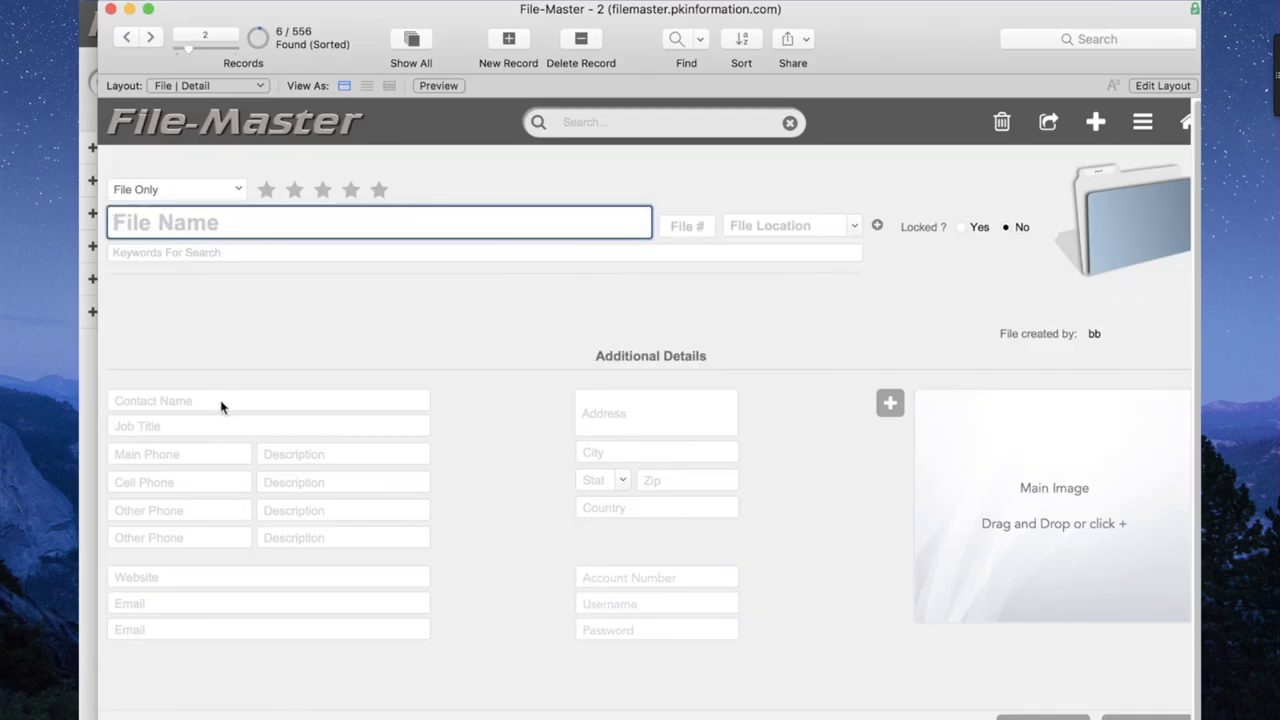
key("super+v")
Rename the file 'ABC Corp' and return to the Files list.
left_click(238, 226)
type("ABC Corp")
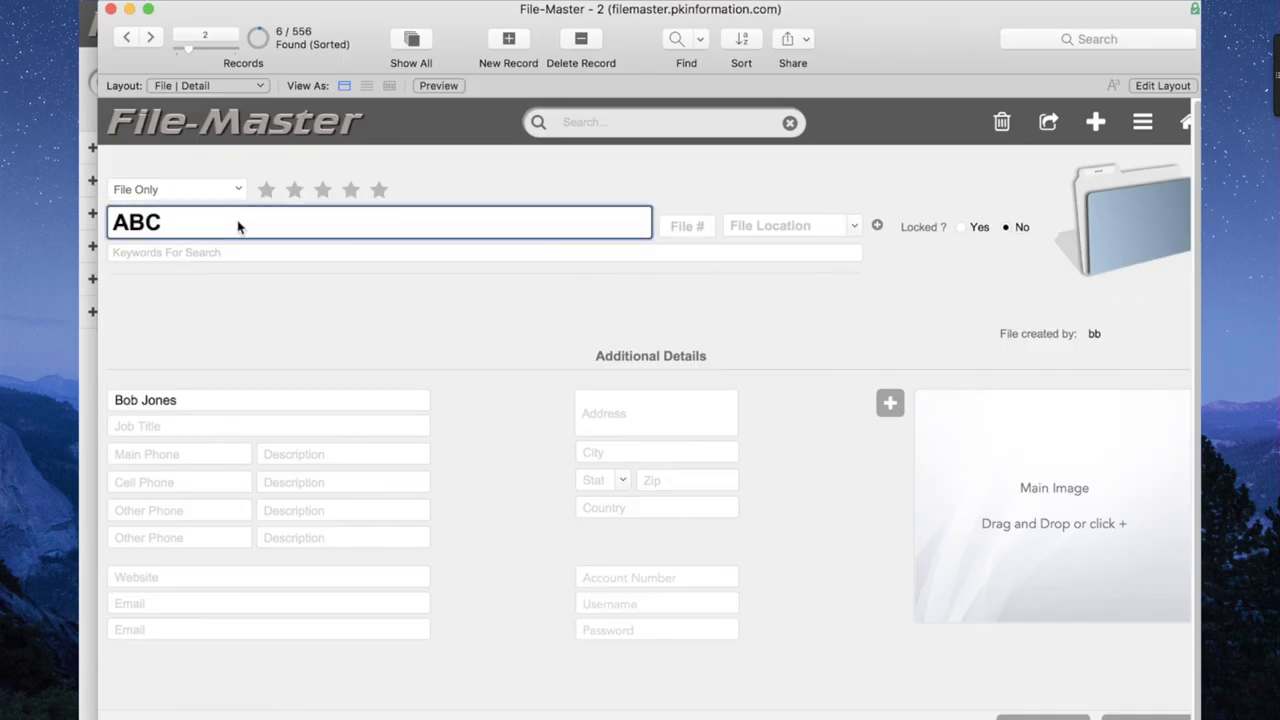
left_click(285, 298)
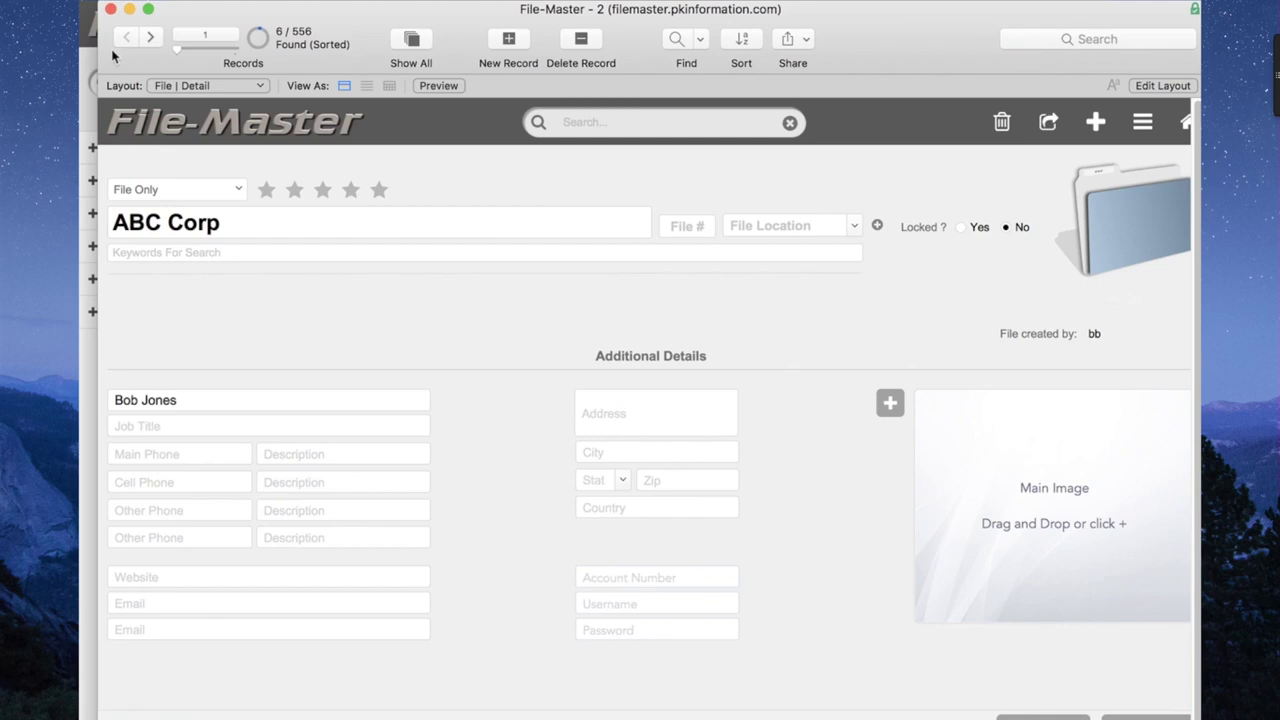
left_click(110, 10)
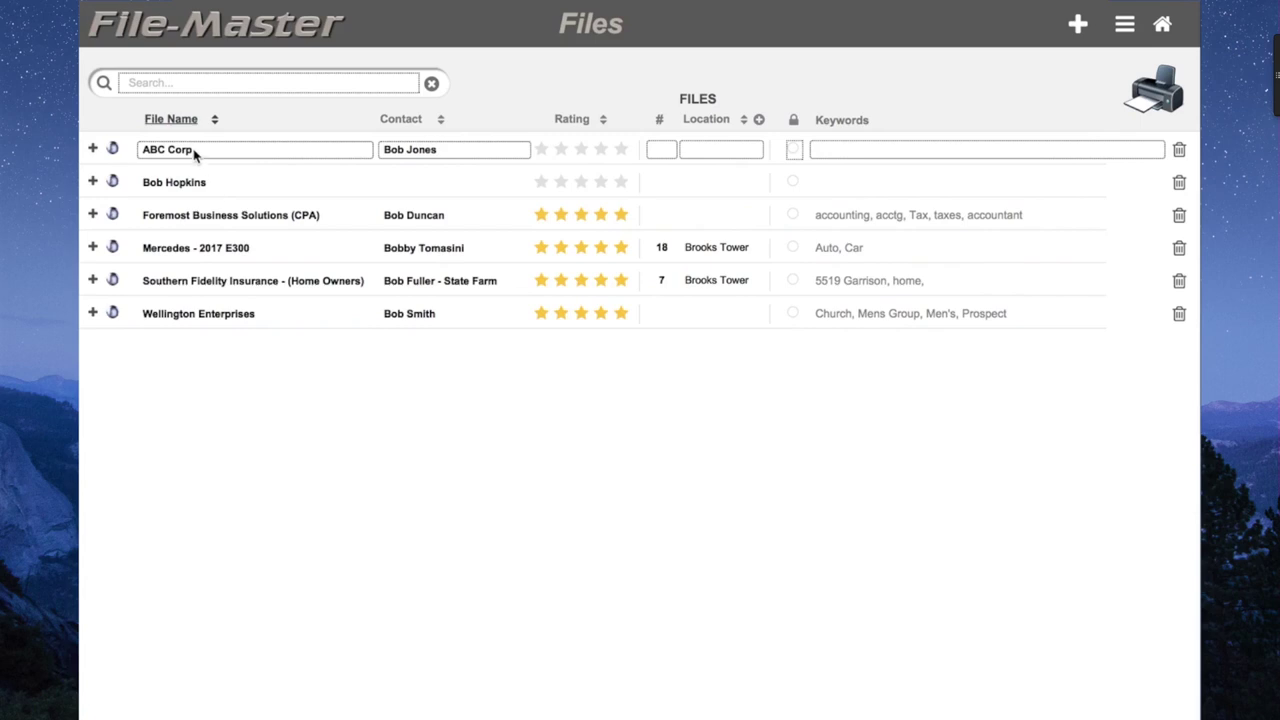
Create a new blank file record and view its file location choices.
left_click(195, 153)
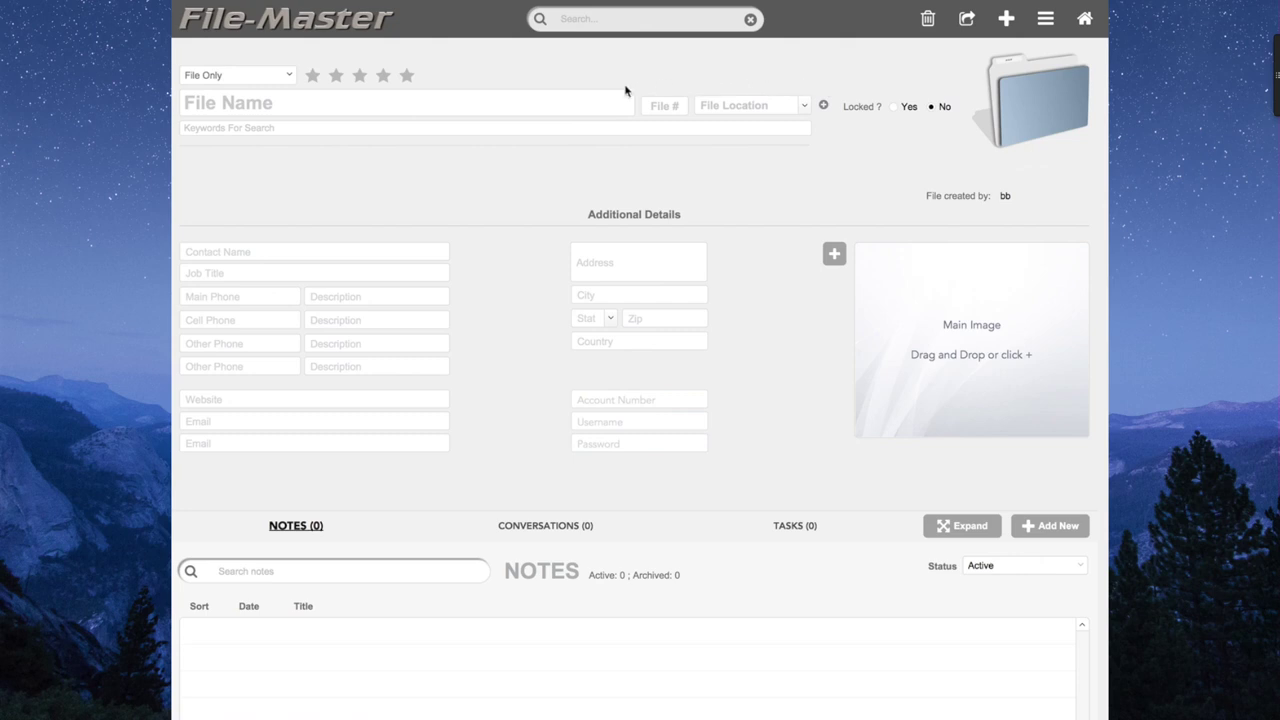
left_click(804, 107)
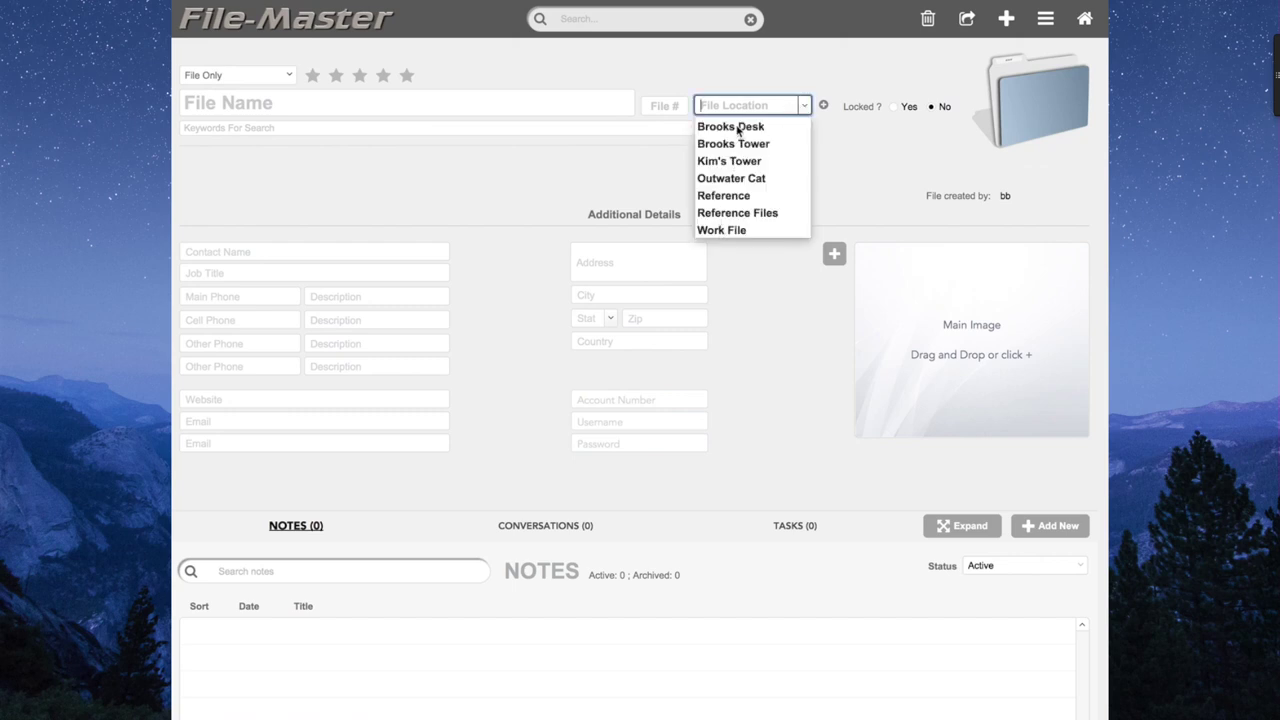
Add 'Test Cabinet' as a new entry in the file locations list.
left_click(824, 106)
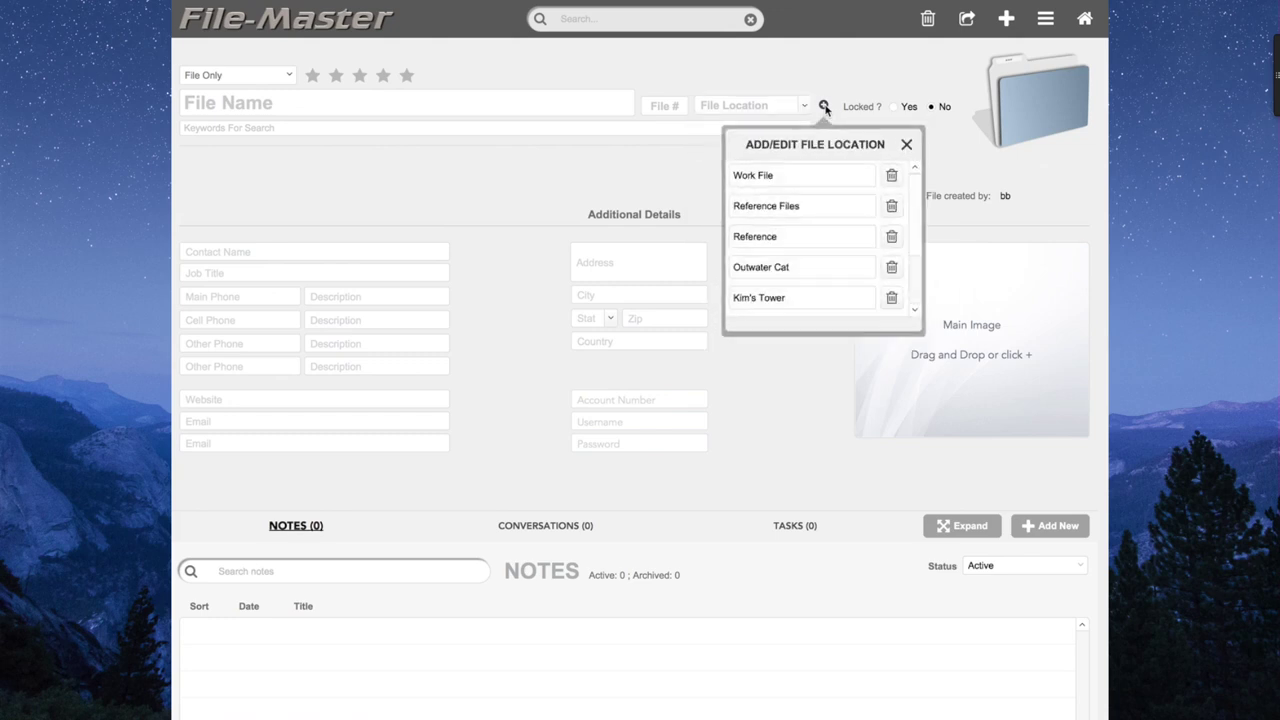
scroll(810, 204, "down", 4)
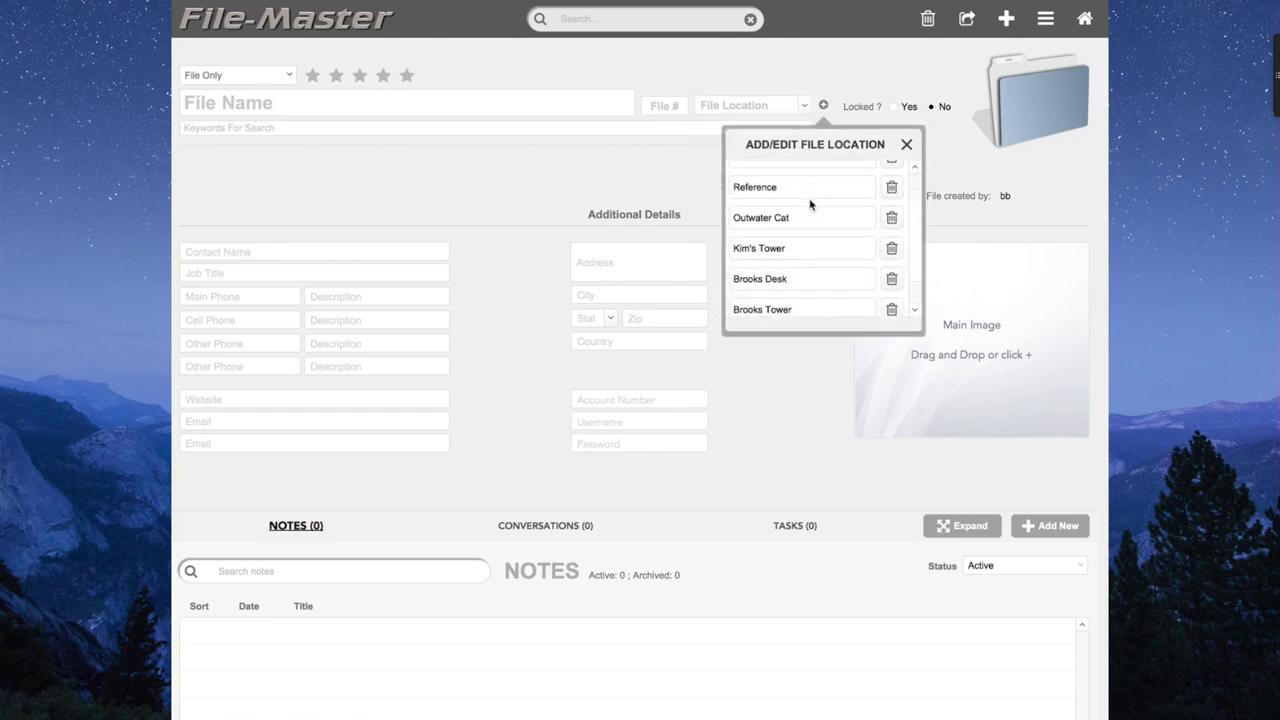
scroll(810, 204, "down", 1)
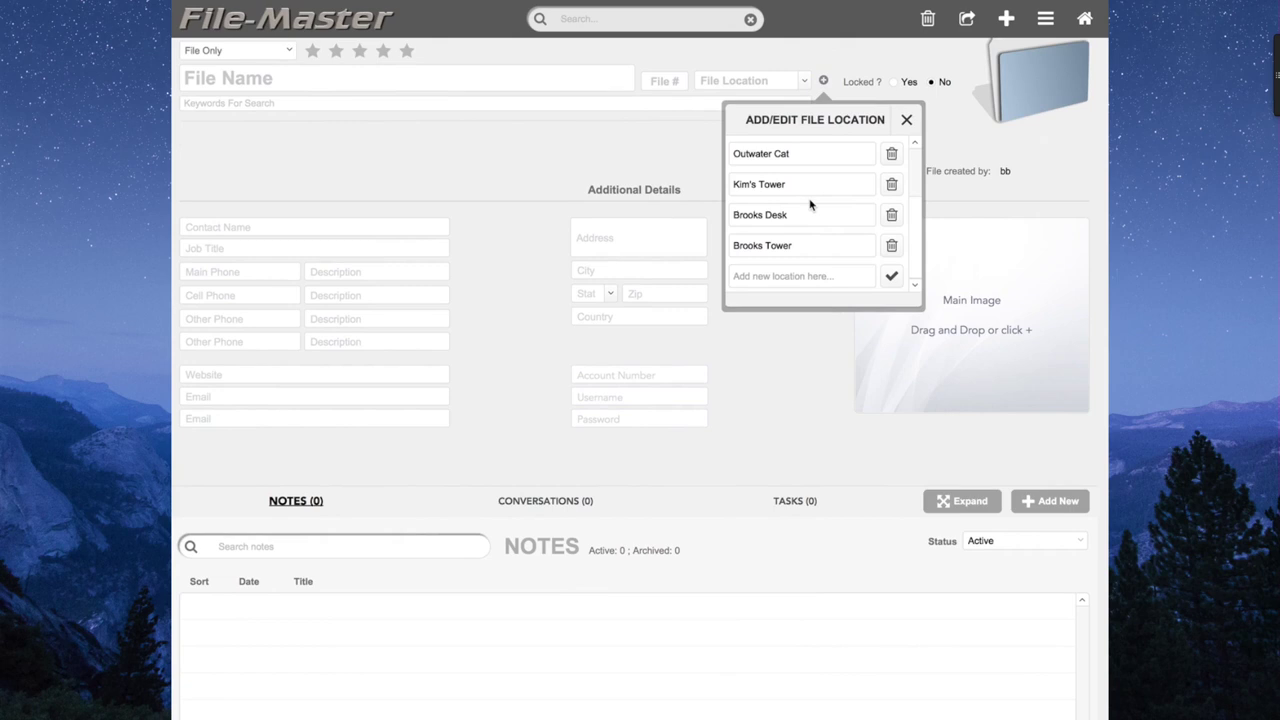
scroll(810, 204, "up", 1)
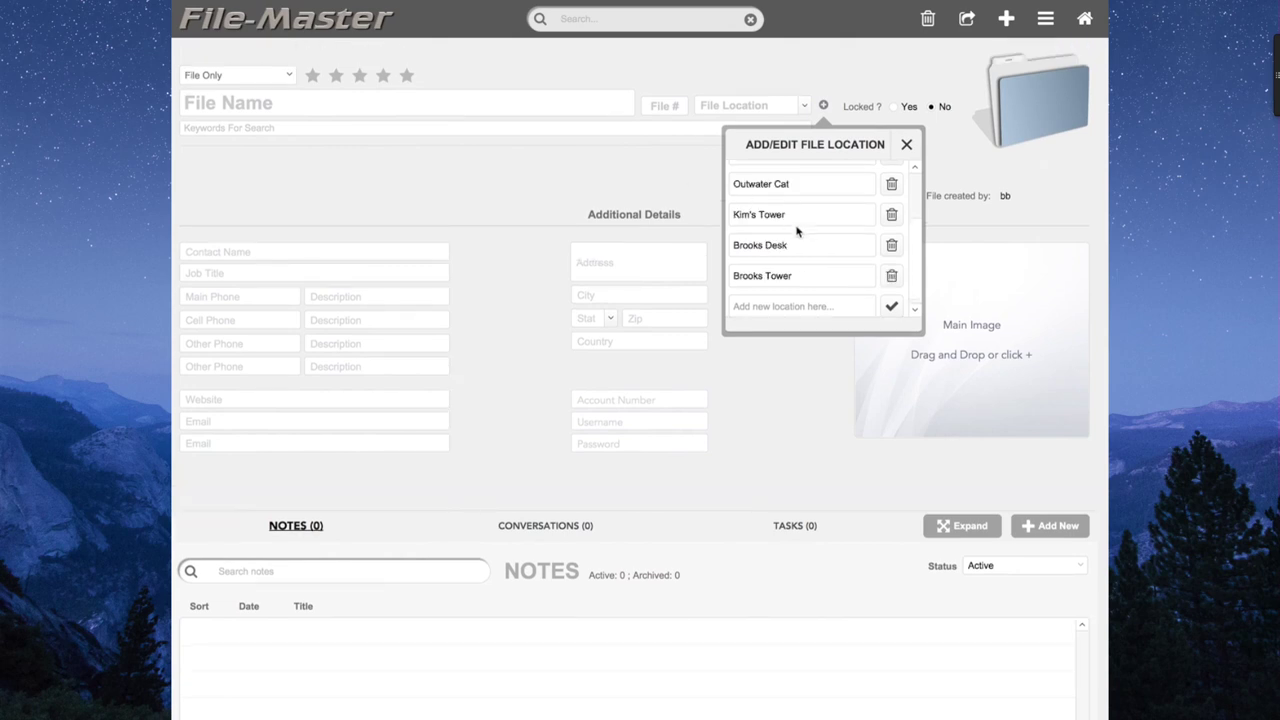
left_click(773, 303)
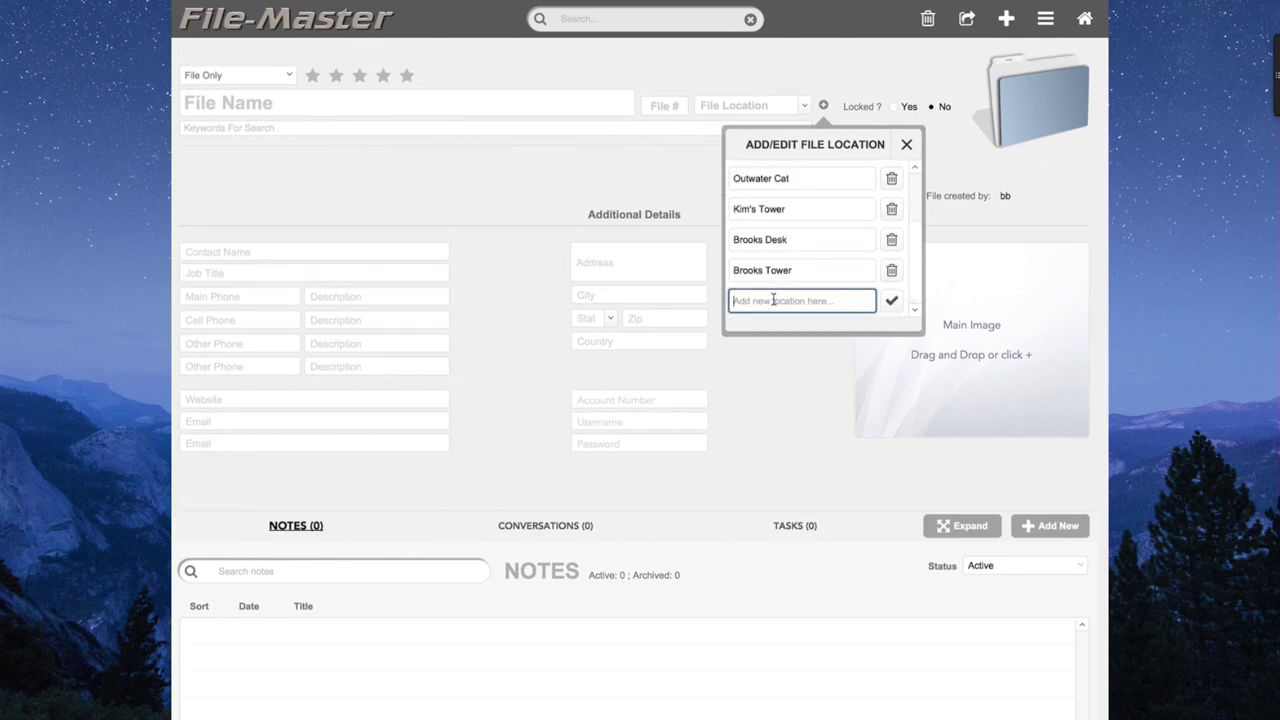
type("Test Cabinet")
left_click(890, 305)
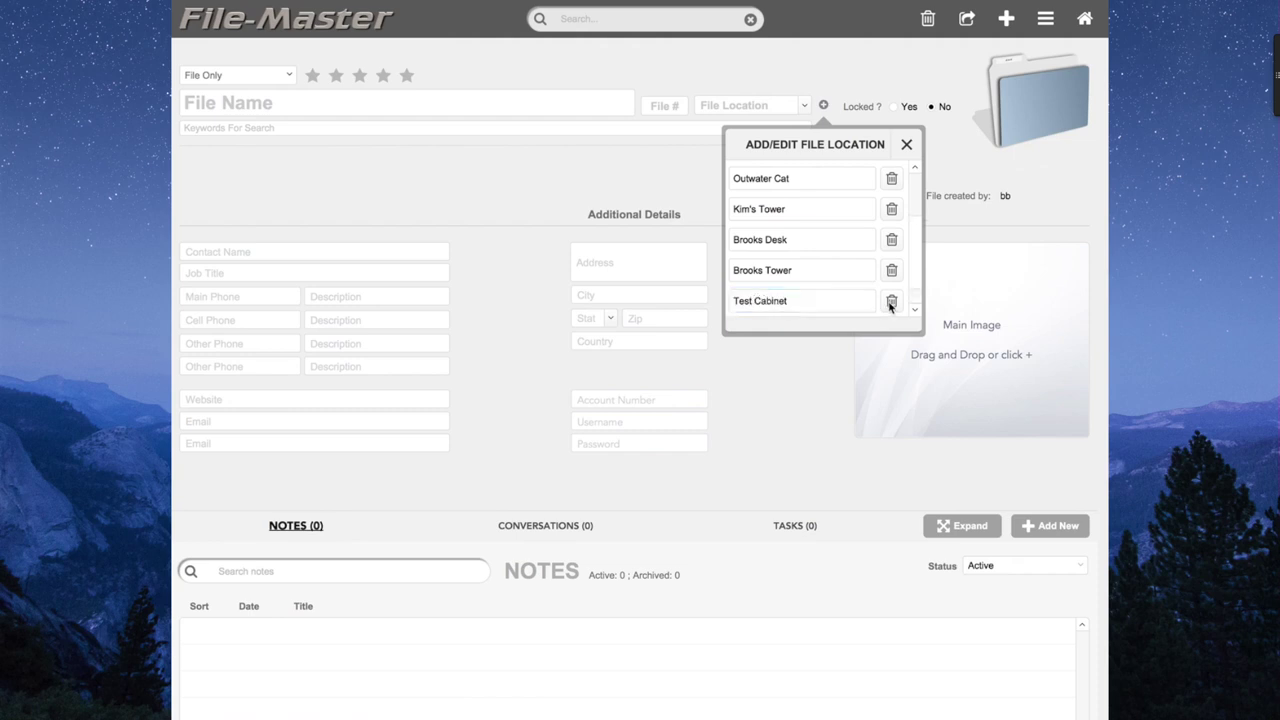
left_click(906, 144)
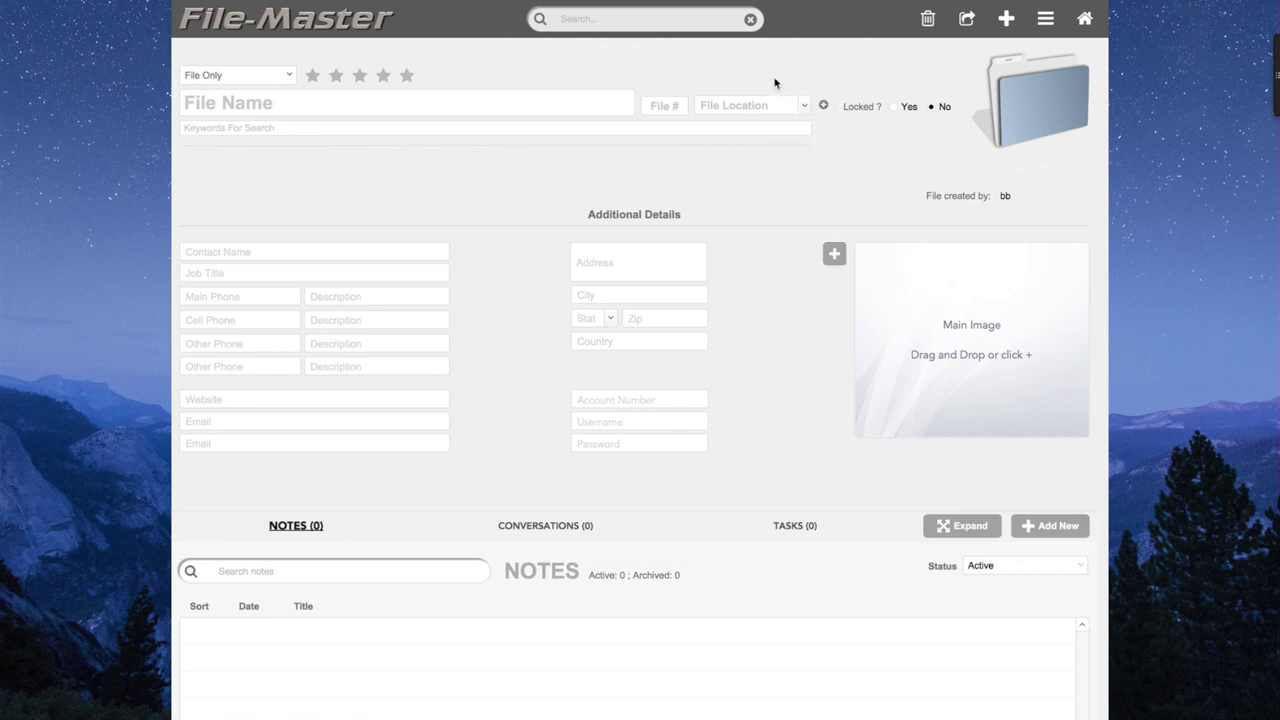
Assign Test Cabinet as the file location, then permanently delete it from the locations list.
left_click(806, 106)
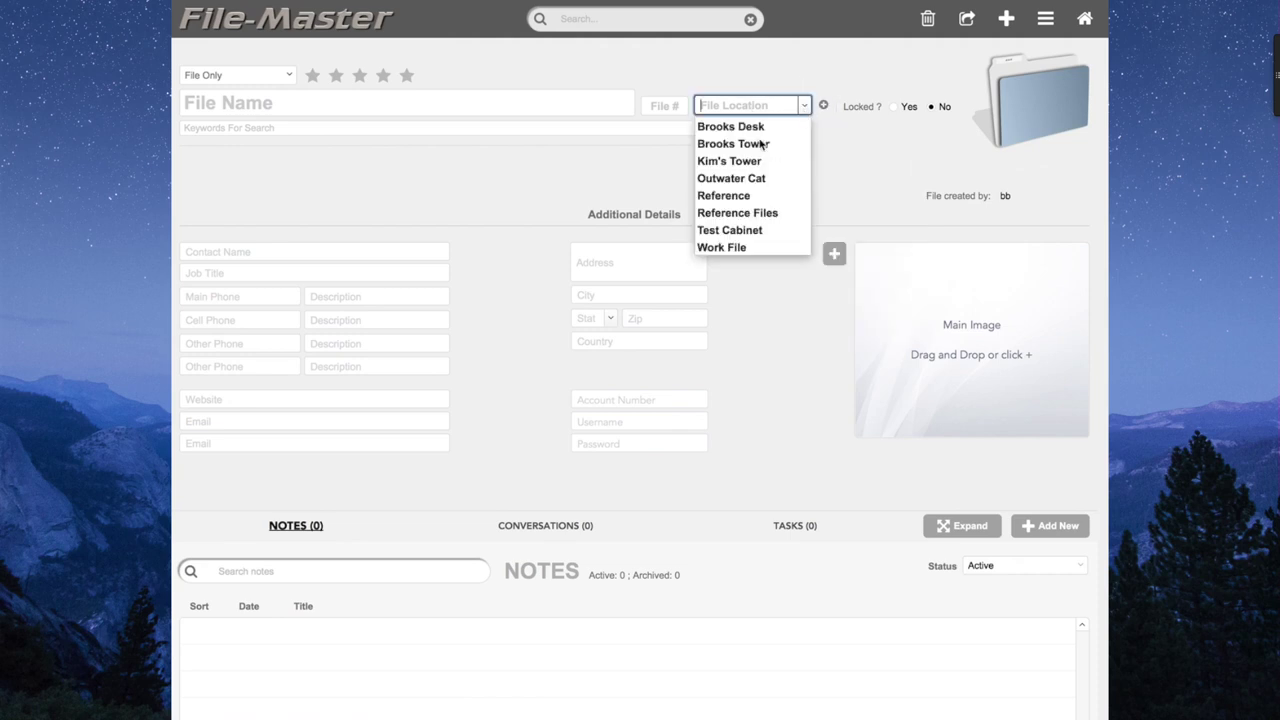
left_click(728, 230)
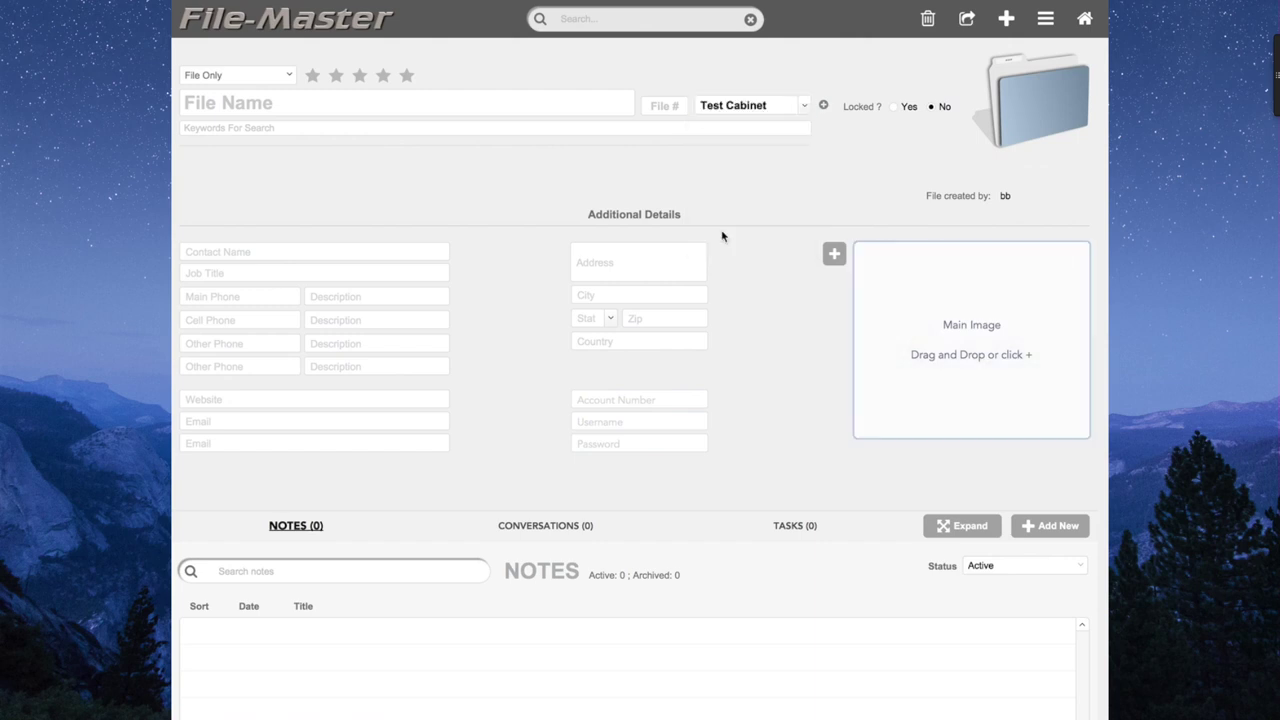
left_click(823, 105)
scroll(826, 231, "down", 1)
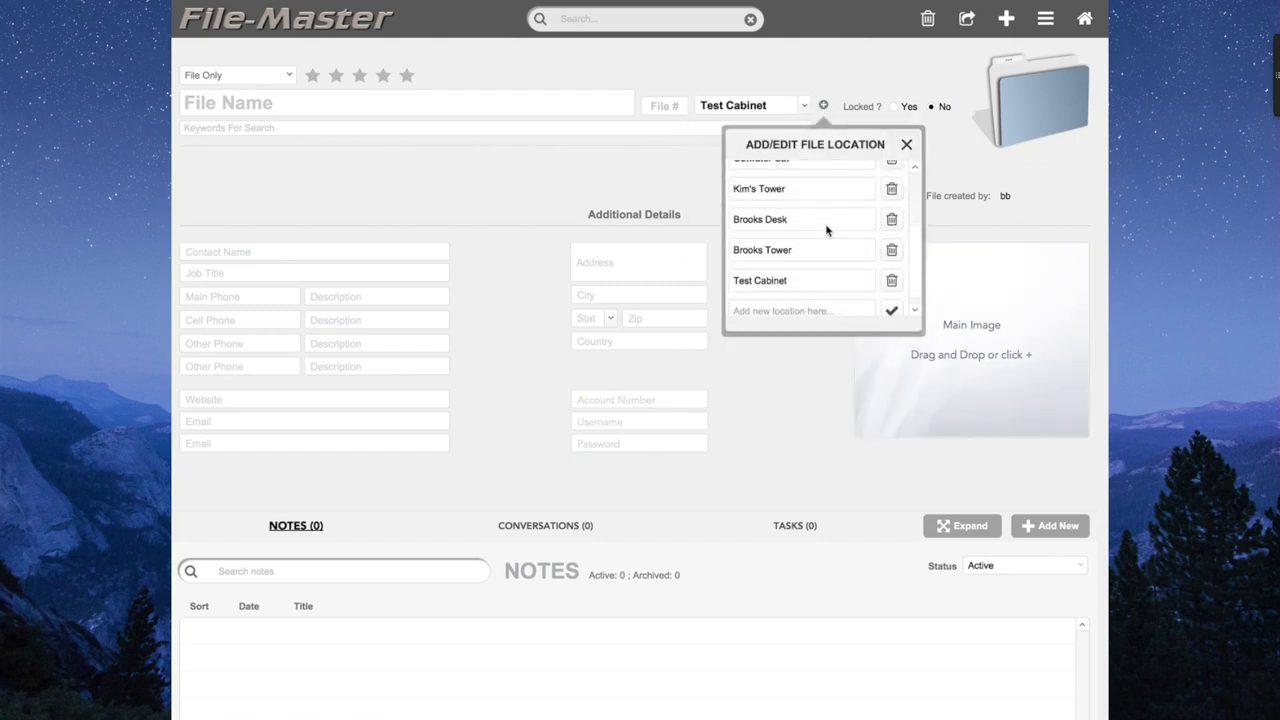
left_click(893, 281)
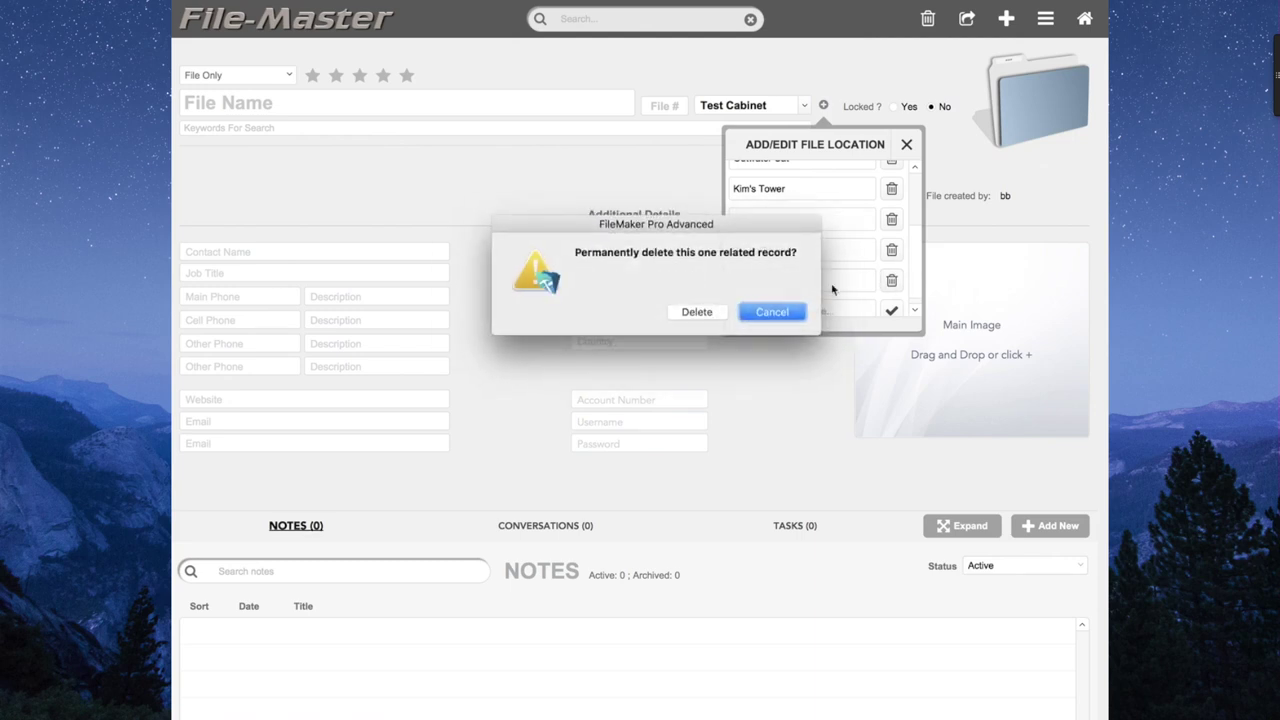
left_click(709, 313)
left_click(908, 146)
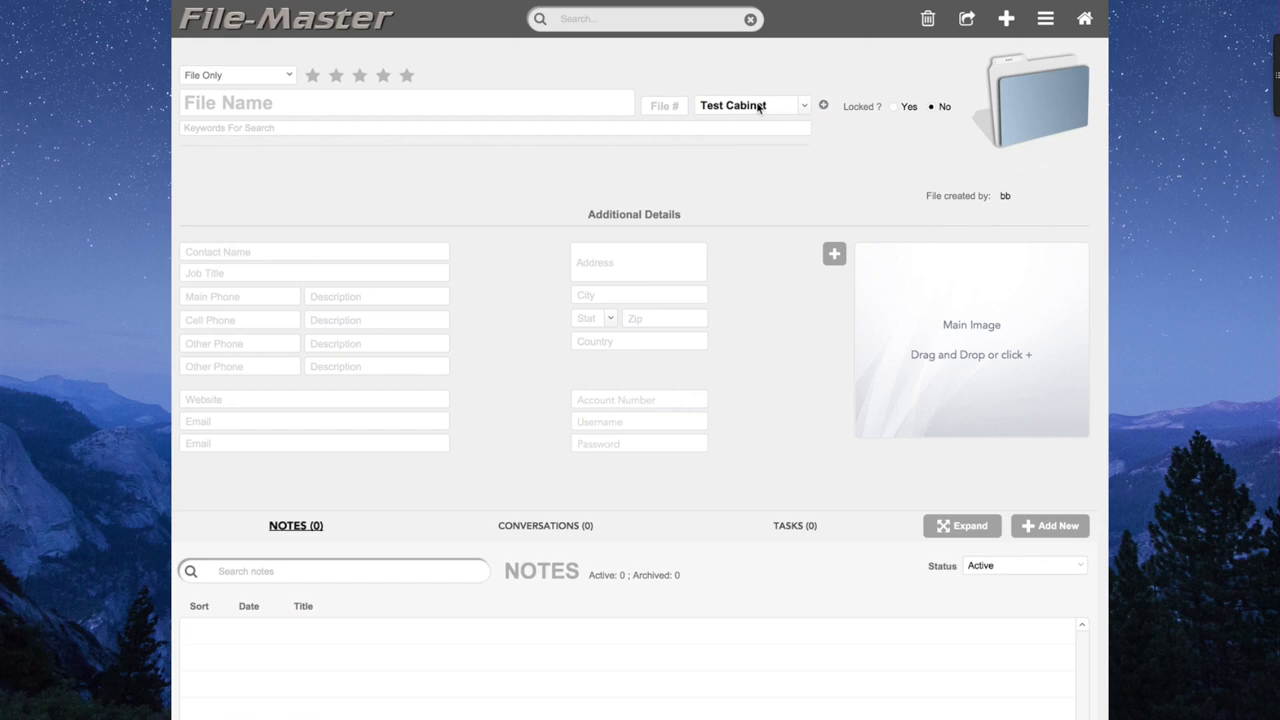
Clear the leftover location, then set location Brooks Desk and file number 5.
left_click(805, 105)
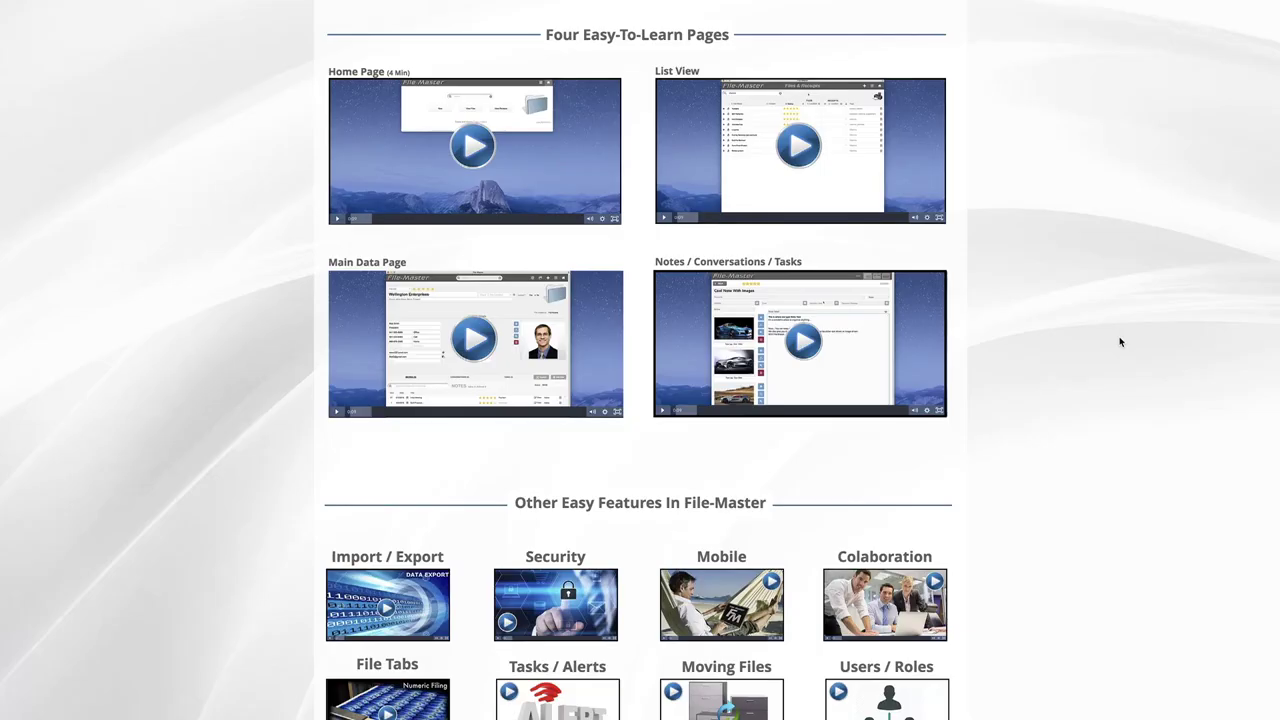
scroll(1117, 337, "down", 3)
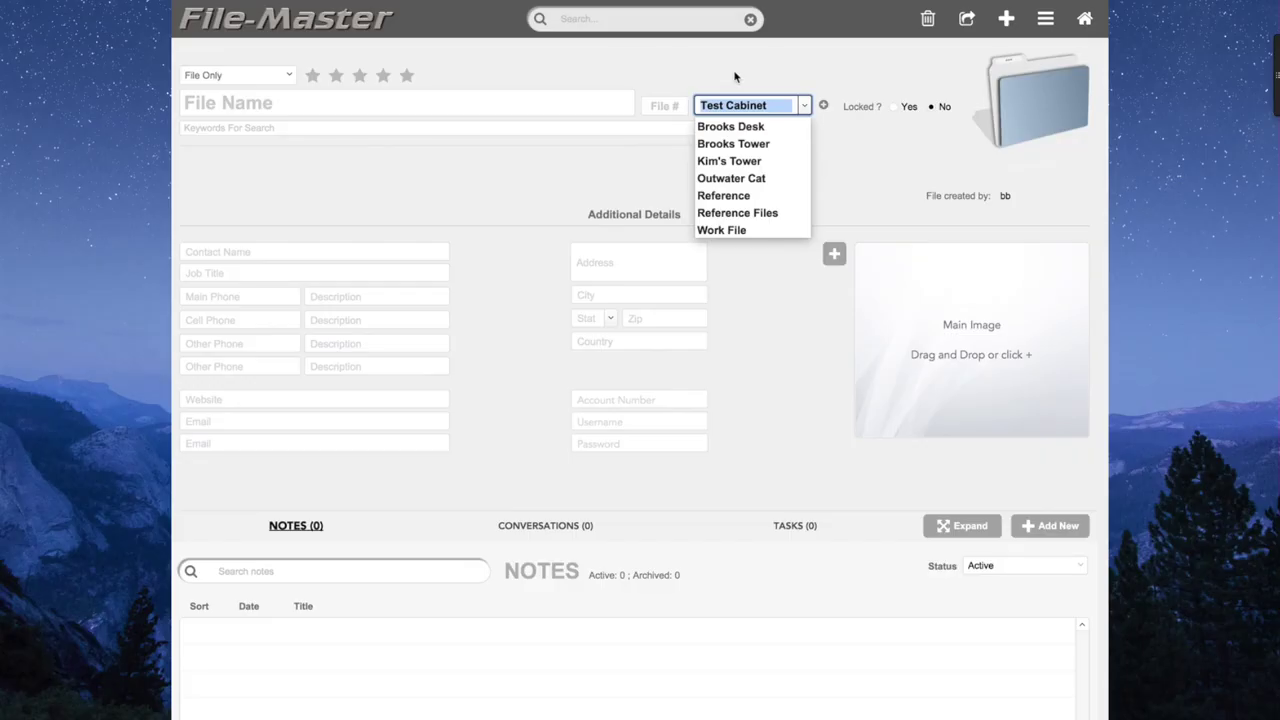
key("BackSpace")
left_click(735, 77)
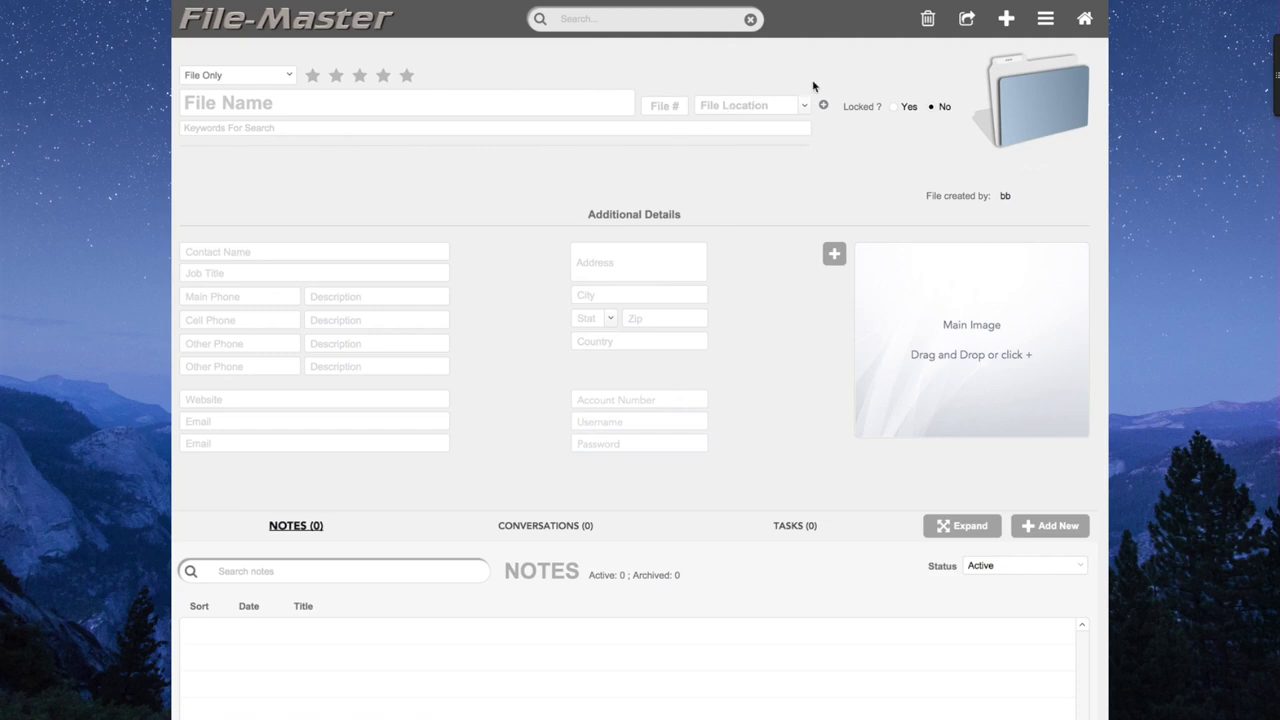
left_click(805, 106)
left_click(760, 128)
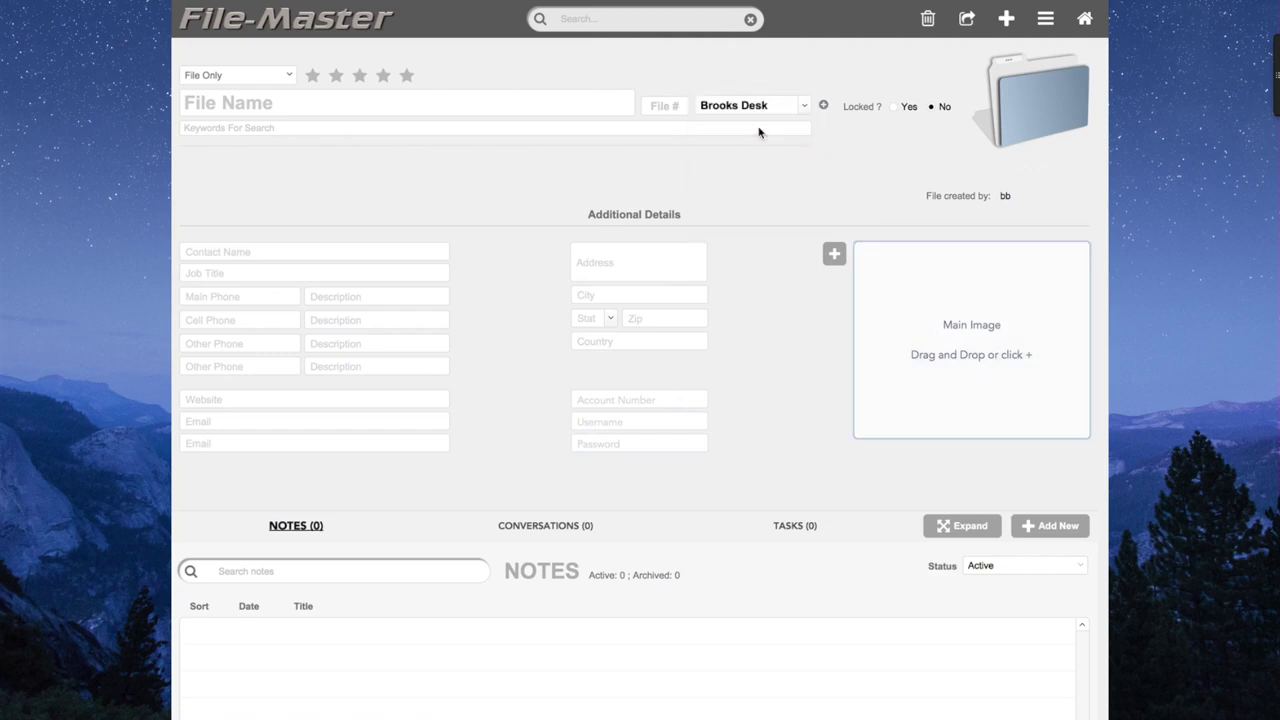
left_click(670, 107)
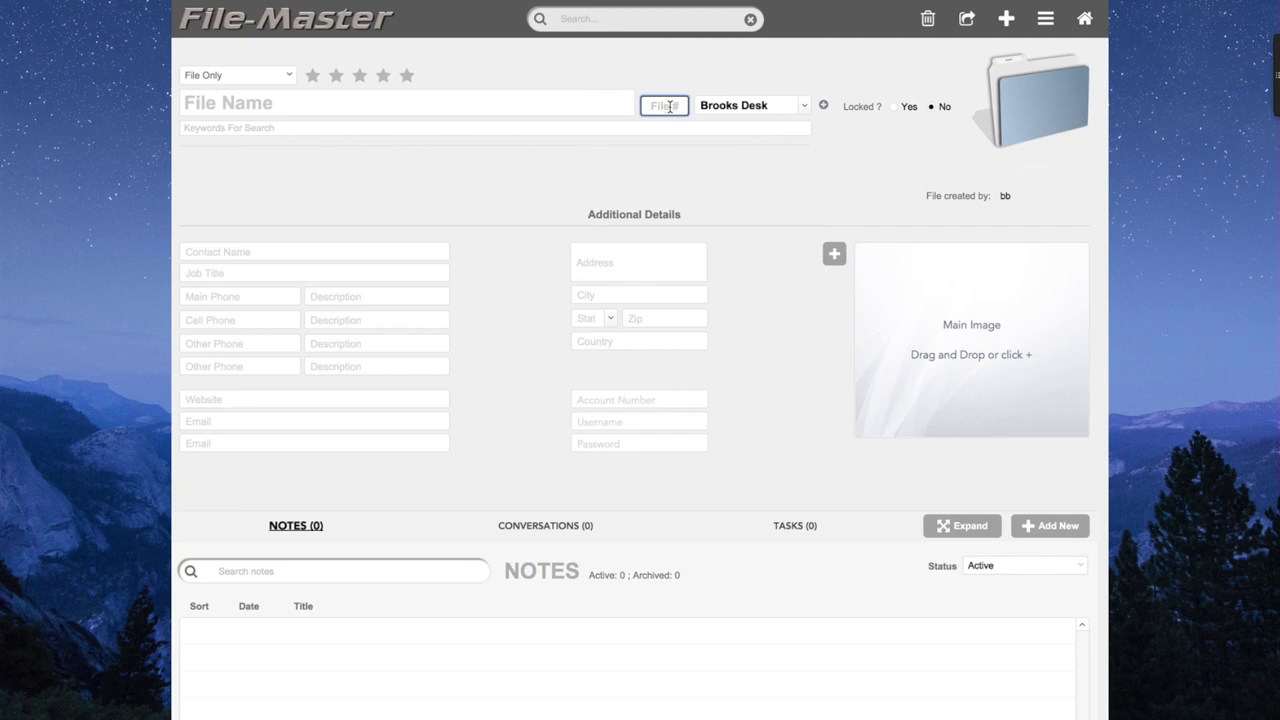
type("5")
left_click(802, 80)
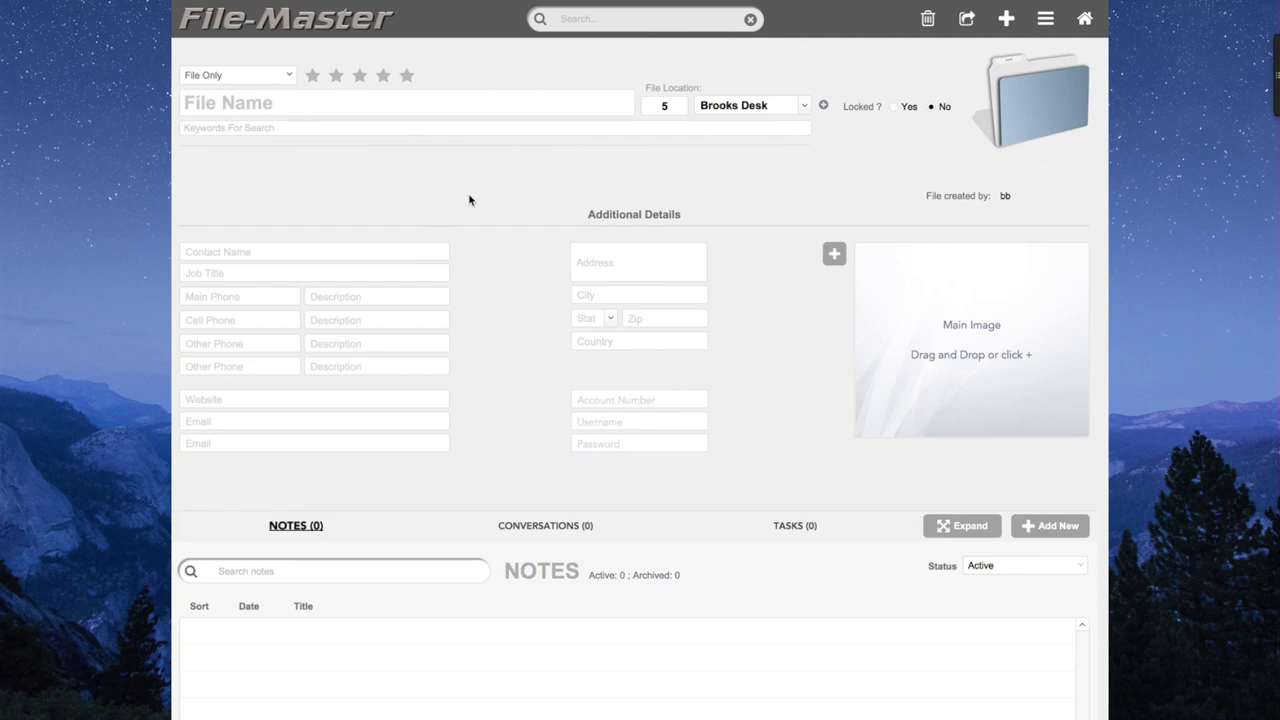
Change the record type from File Only to File & Receipt, leaving receipt location blank.
left_click(290, 76)
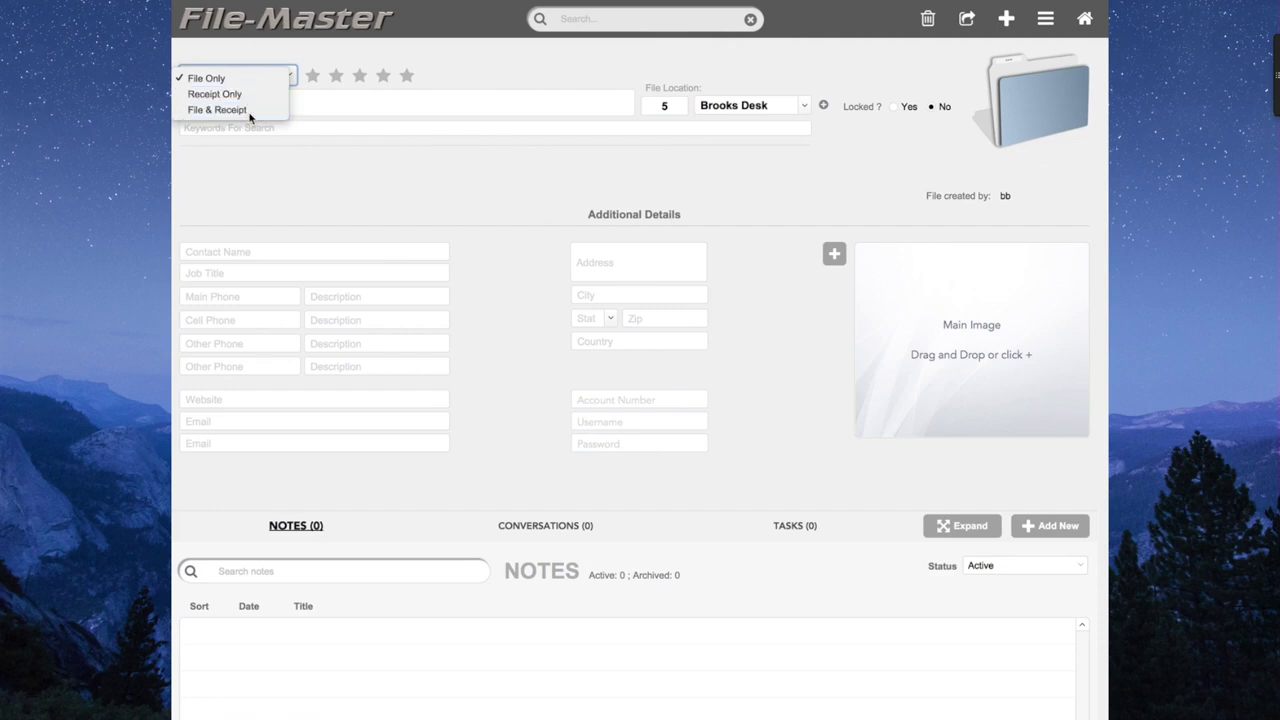
left_click(250, 116)
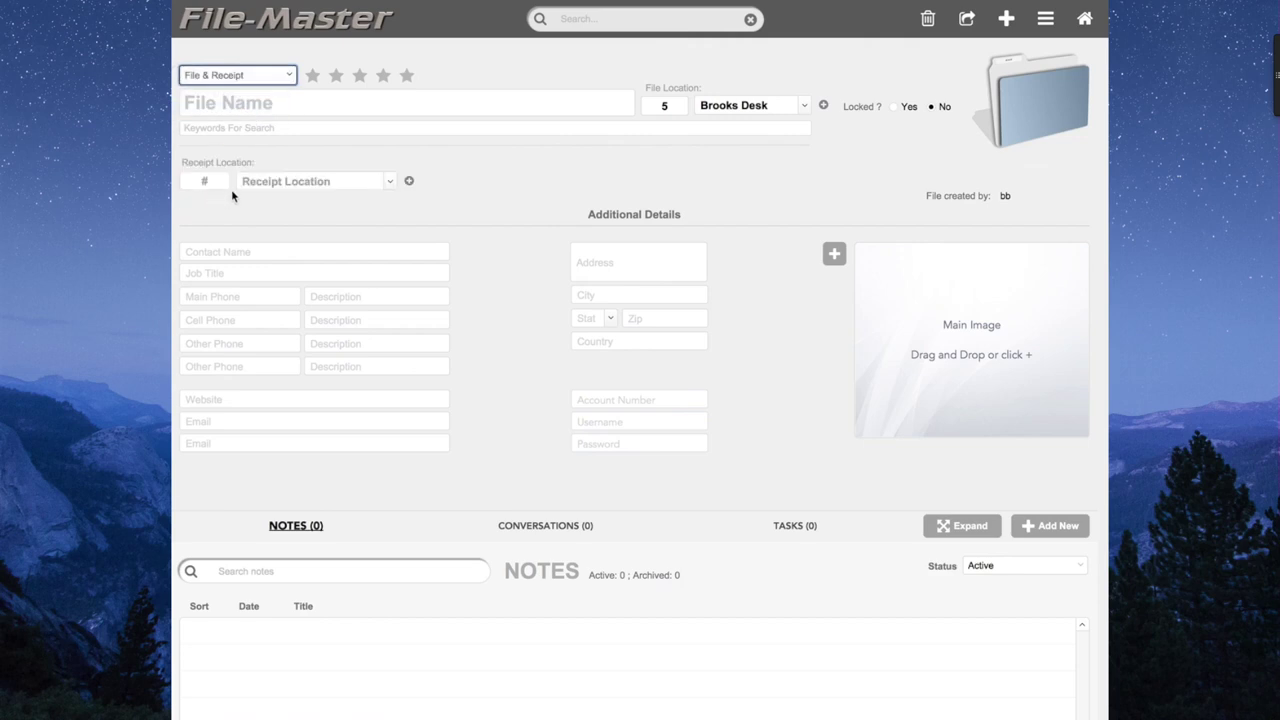
left_click(390, 181)
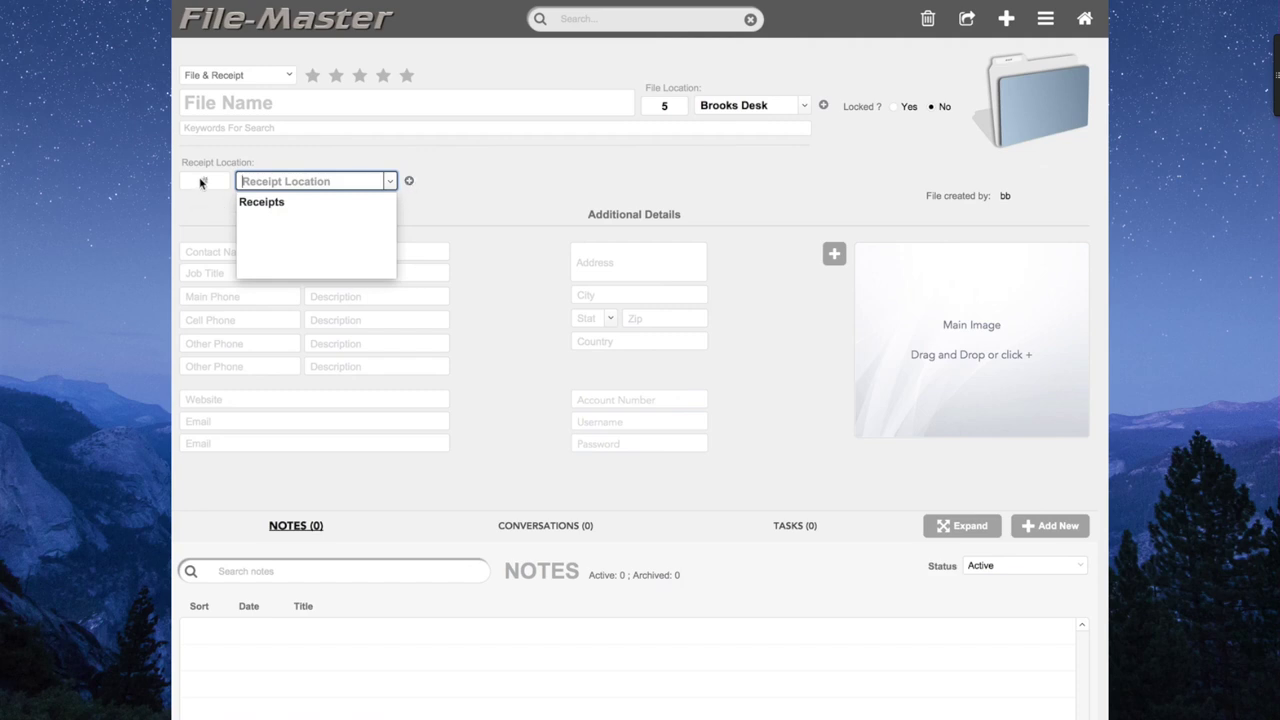
left_click(466, 160)
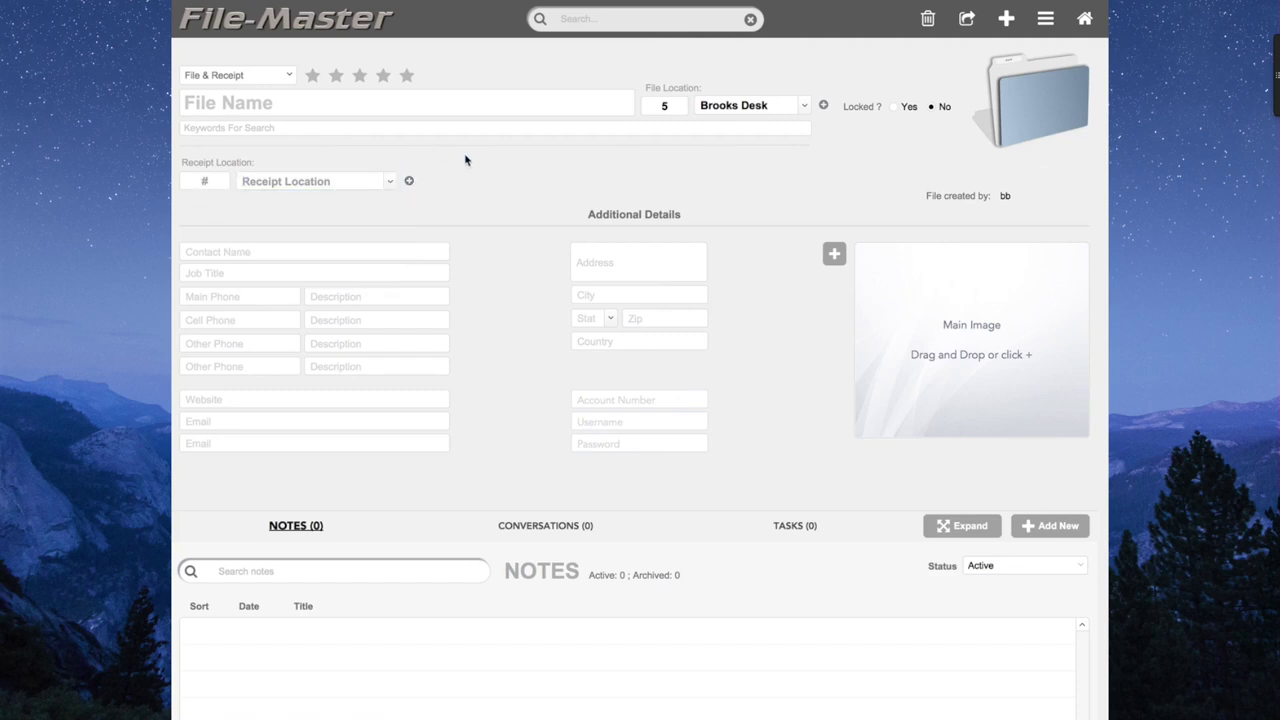
left_click(407, 77)
left_click(381, 80)
left_click(383, 79)
left_click(287, 127)
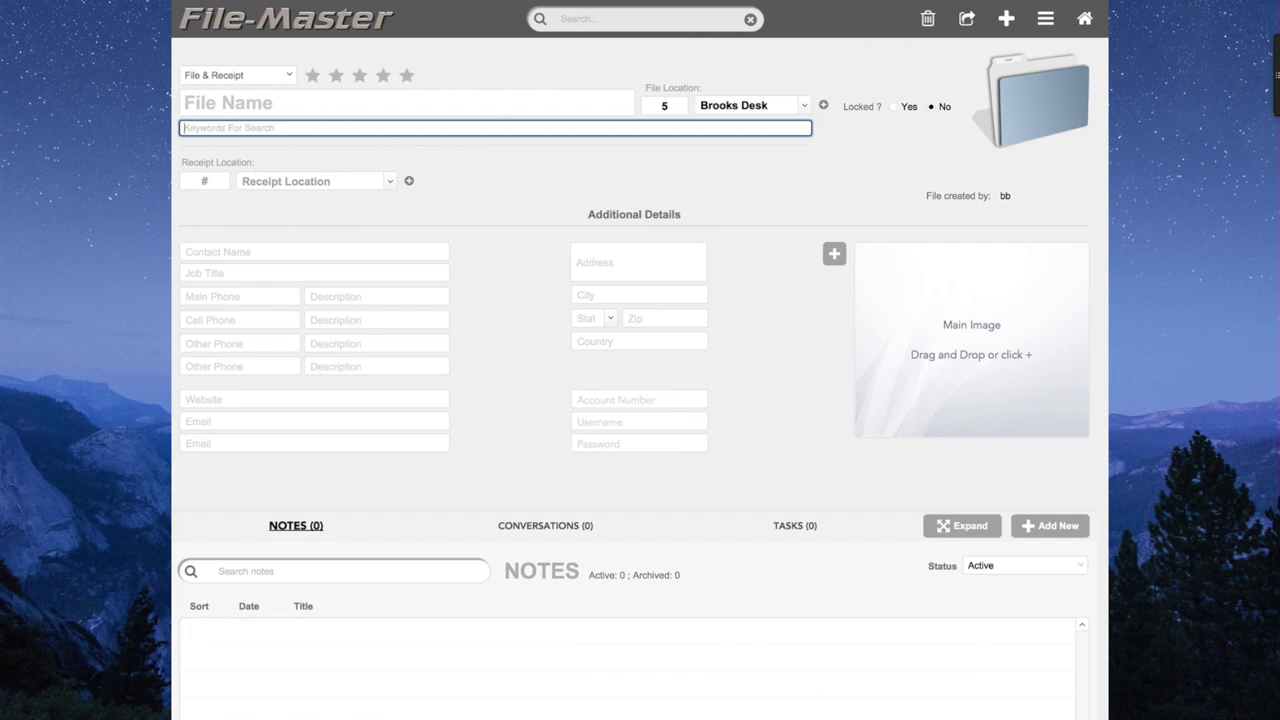
Name the file 'Glacier Ins'.
left_click(336, 136)
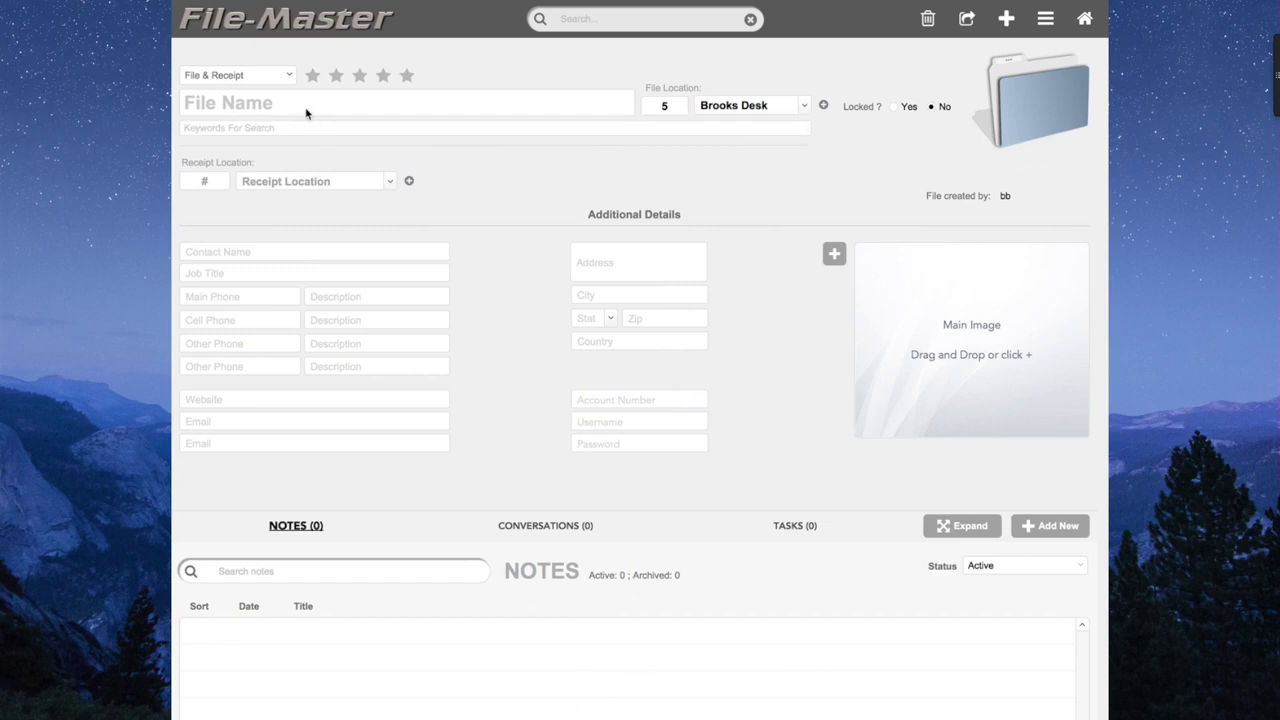
left_click(311, 128)
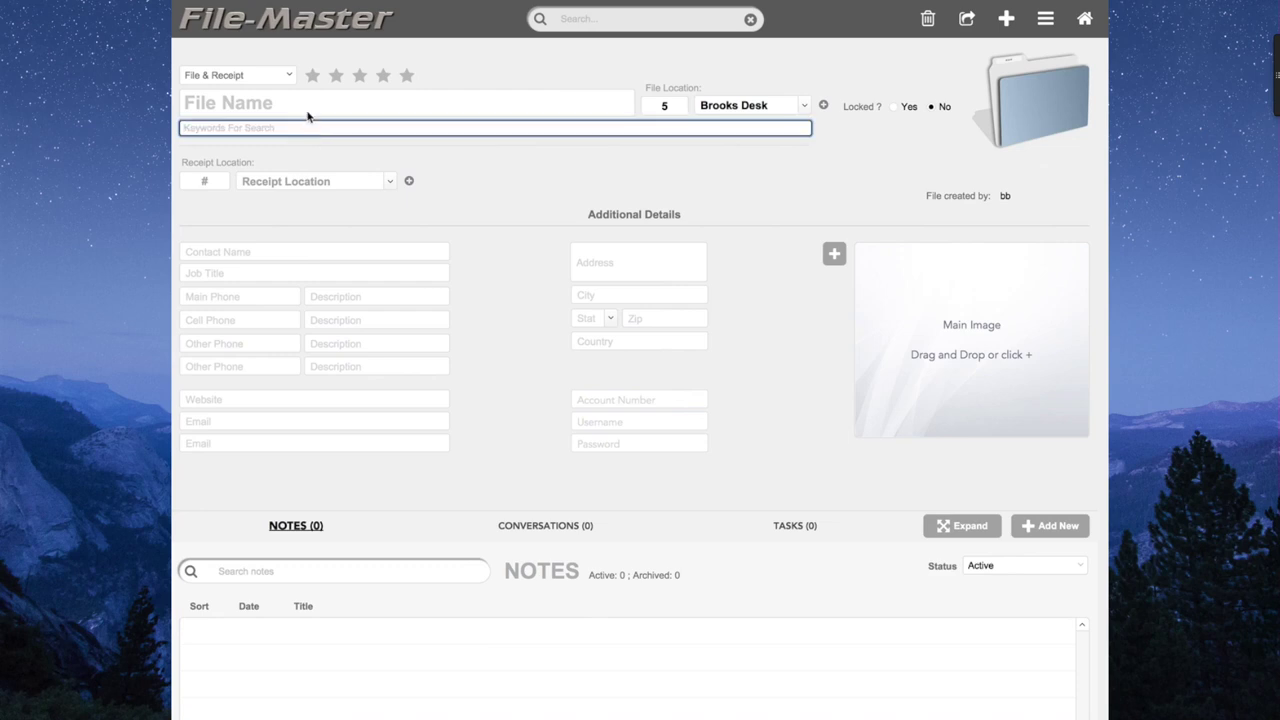
left_click(302, 105)
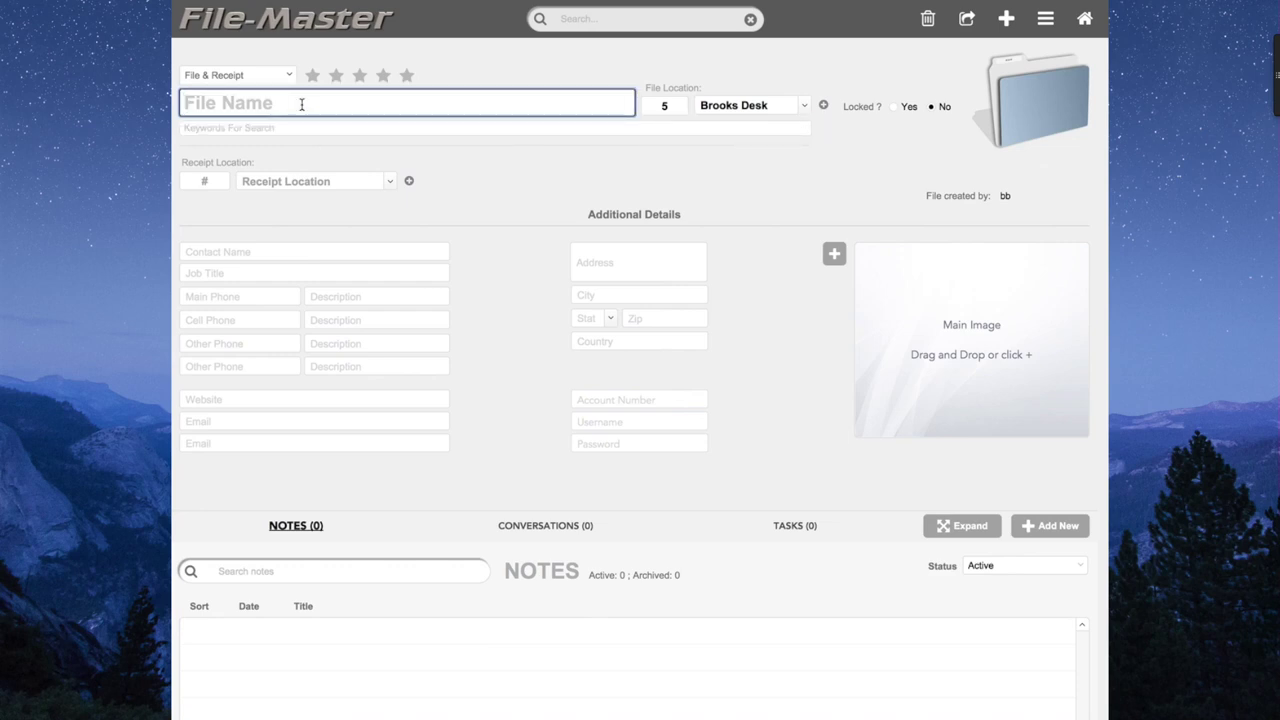
type("Glacier Ins")
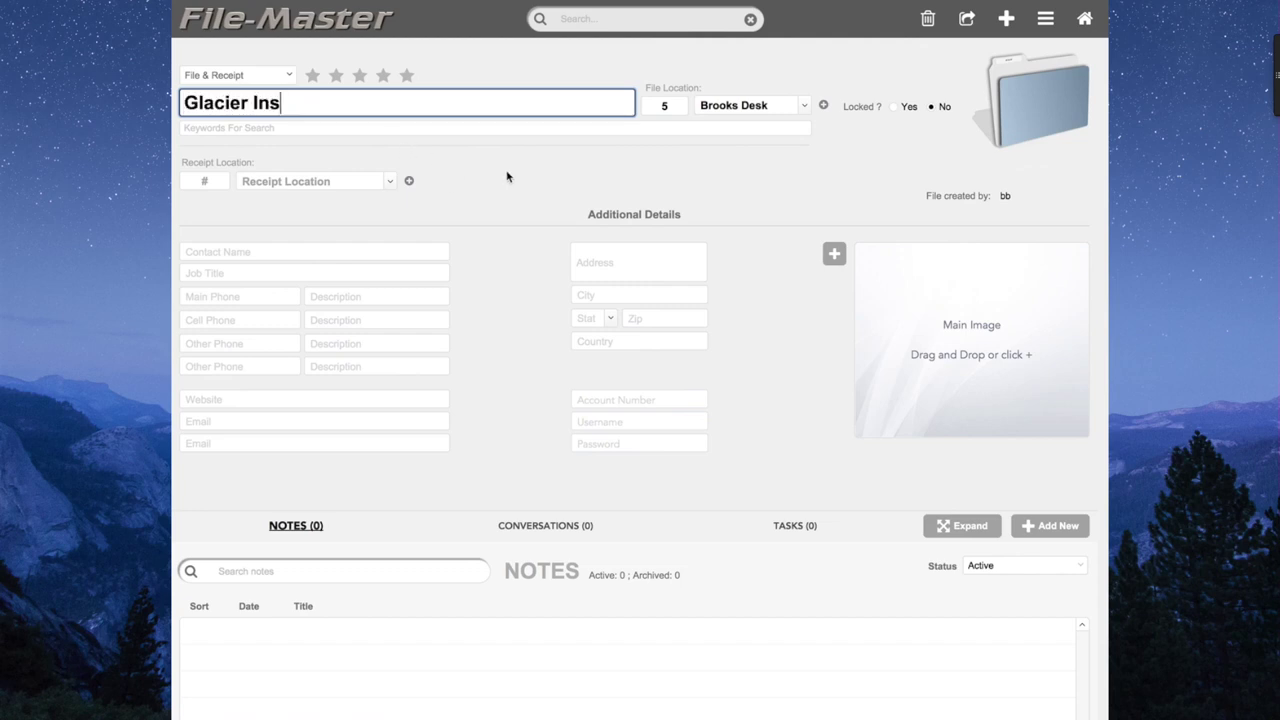
left_click(187, 117)
Enter the search keywords 'Home, Car, auto'.
left_click(290, 127)
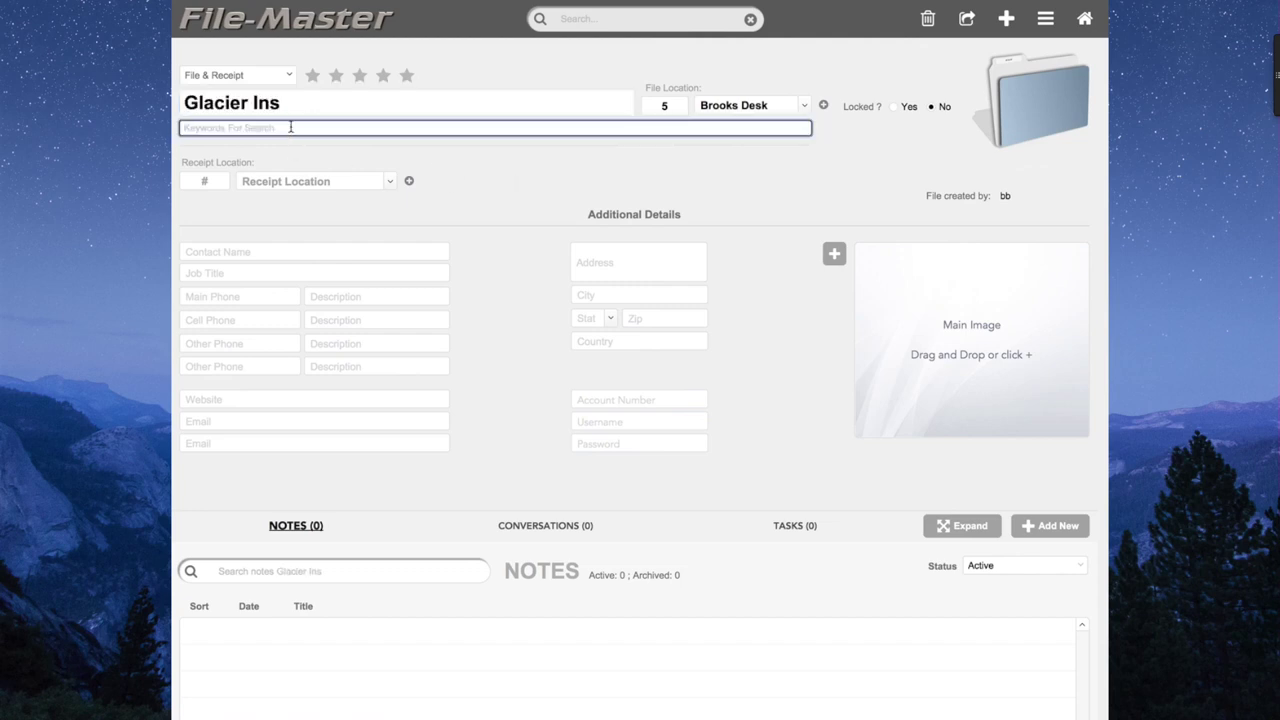
type("Home, Car, auto")
left_click(641, 18)
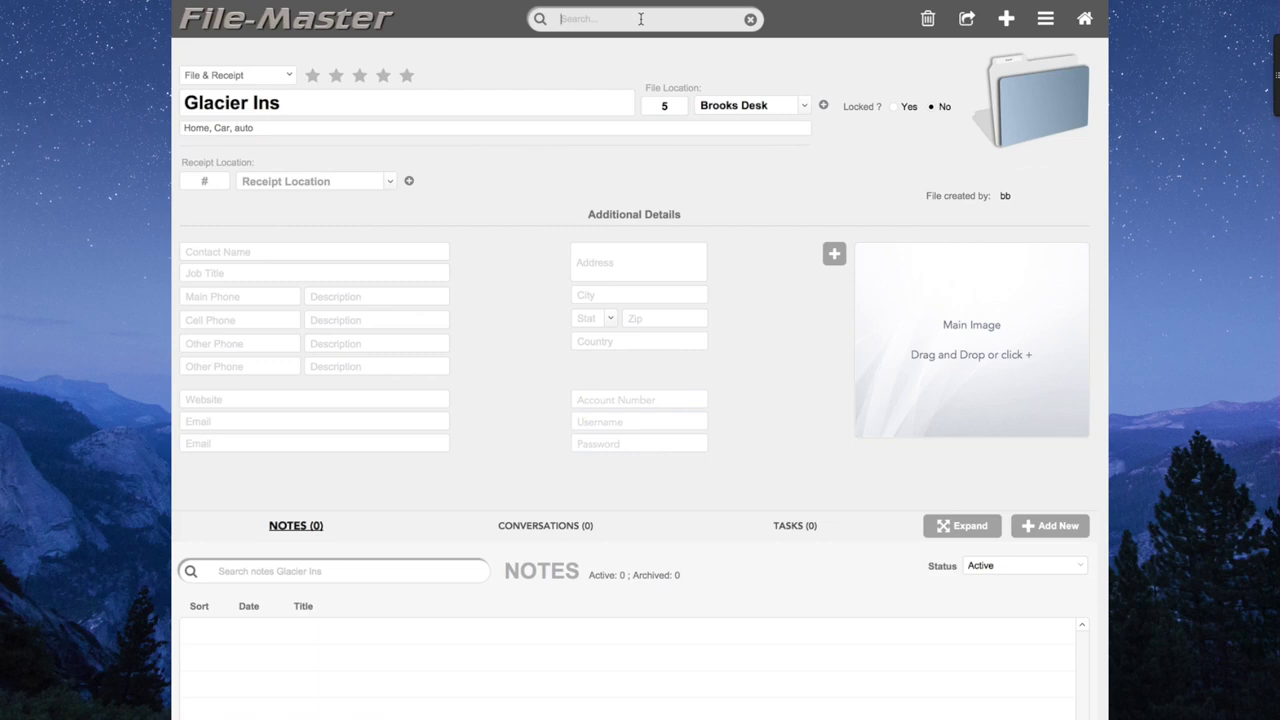
Search all files for 'boat' and lock the A Layout For Demo record.
type("boat")
key("Return")
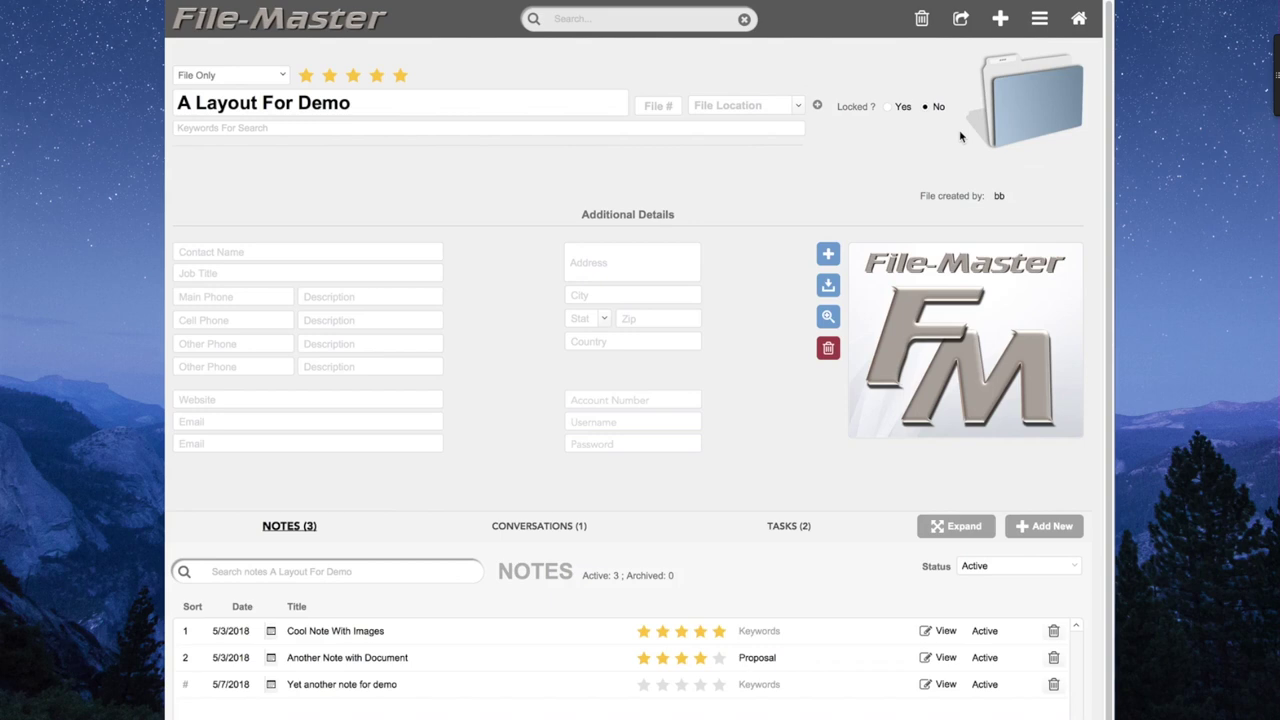
left_click(889, 110)
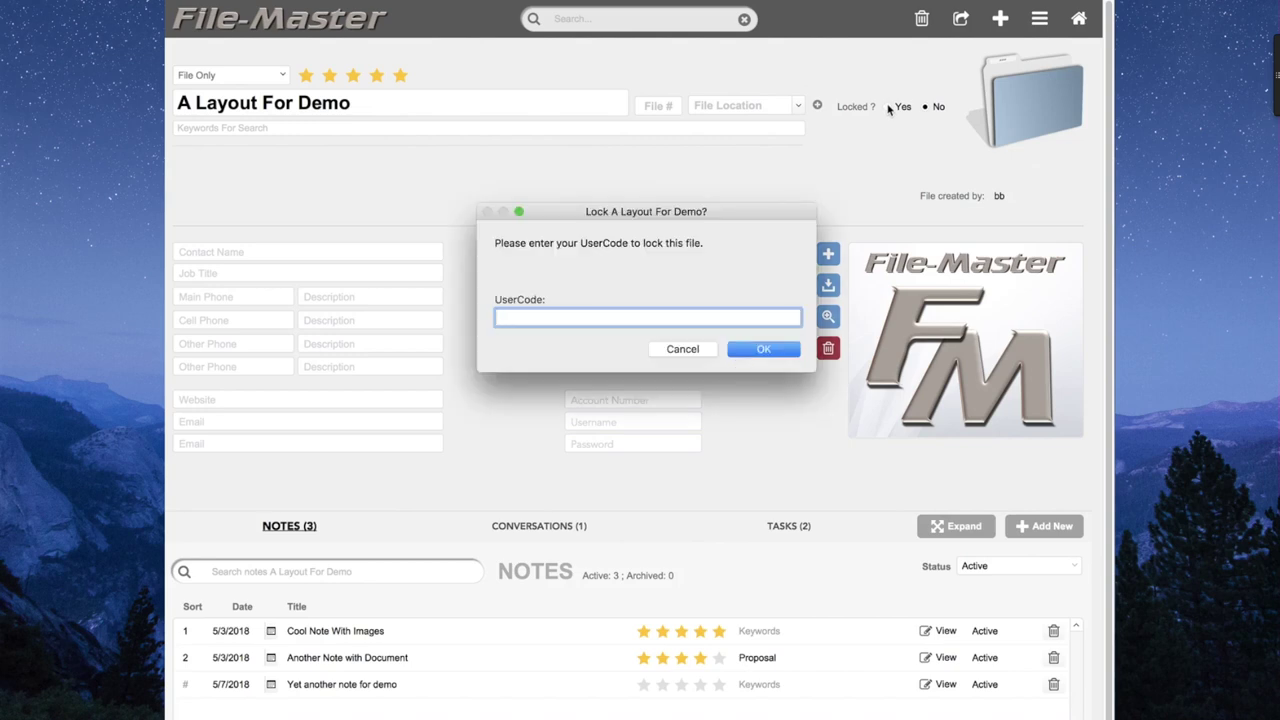
type("bb")
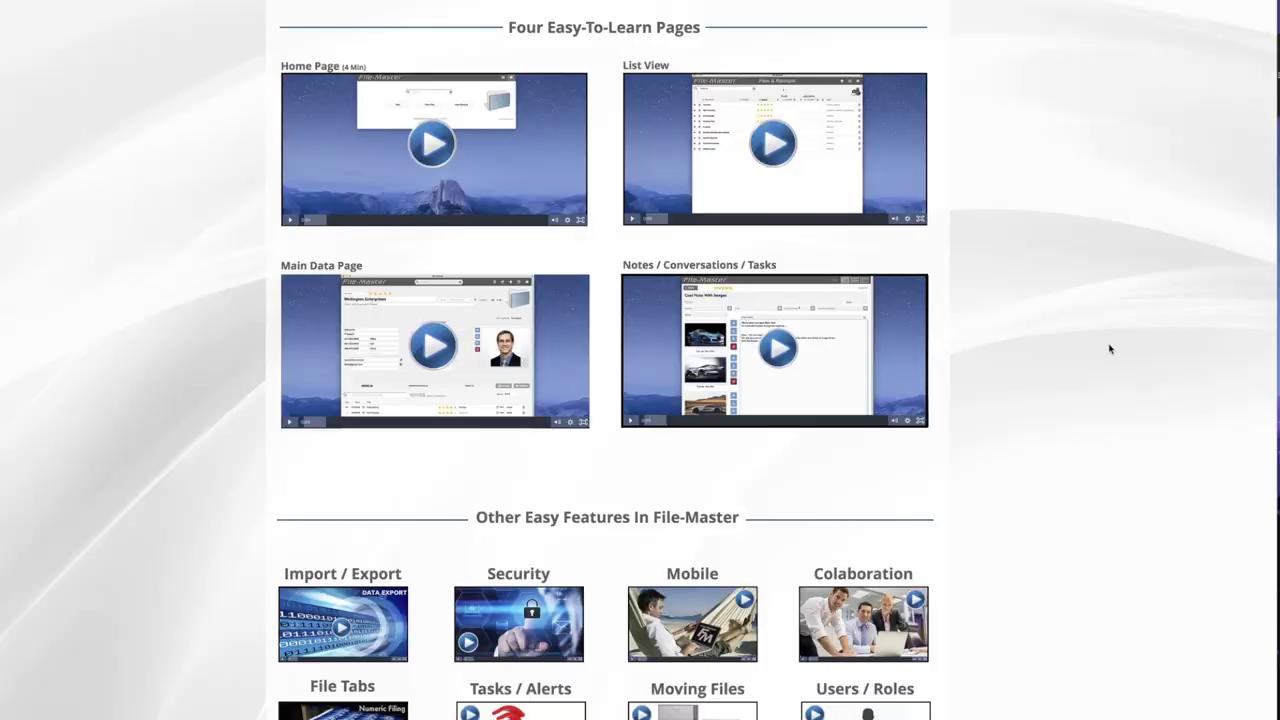
scroll(1110, 349, "down", 5)
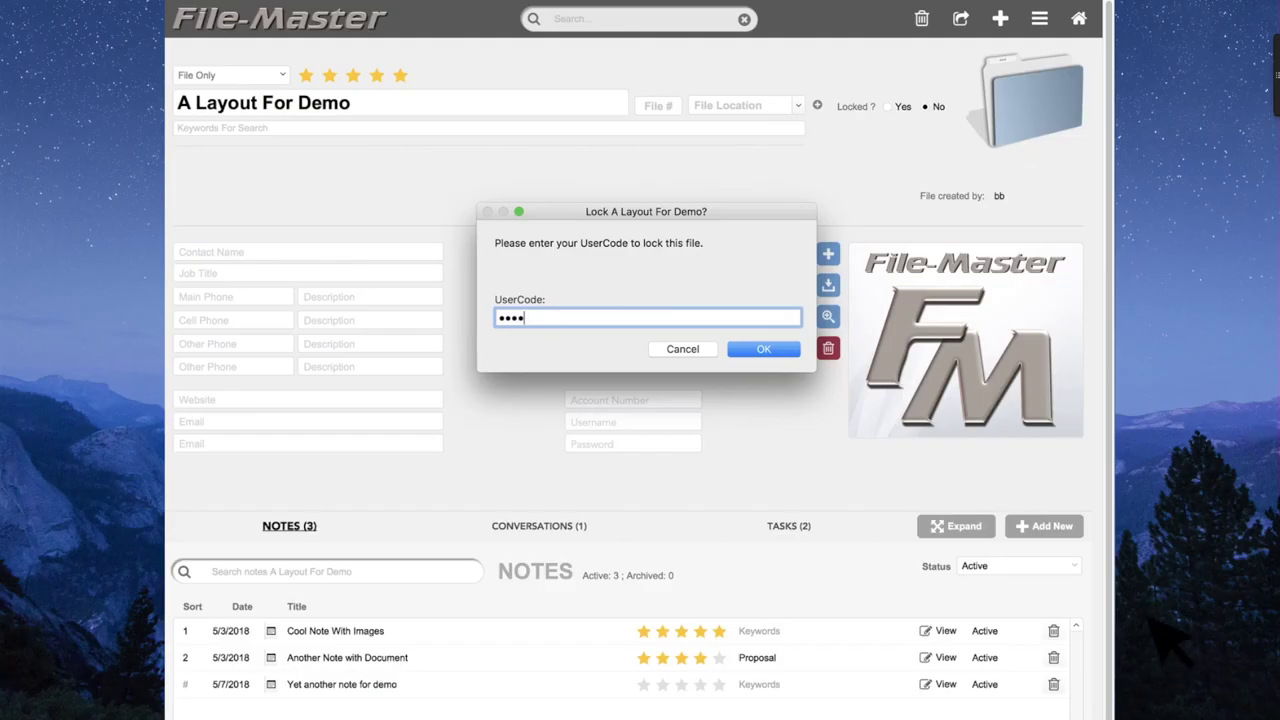
left_click(752, 346)
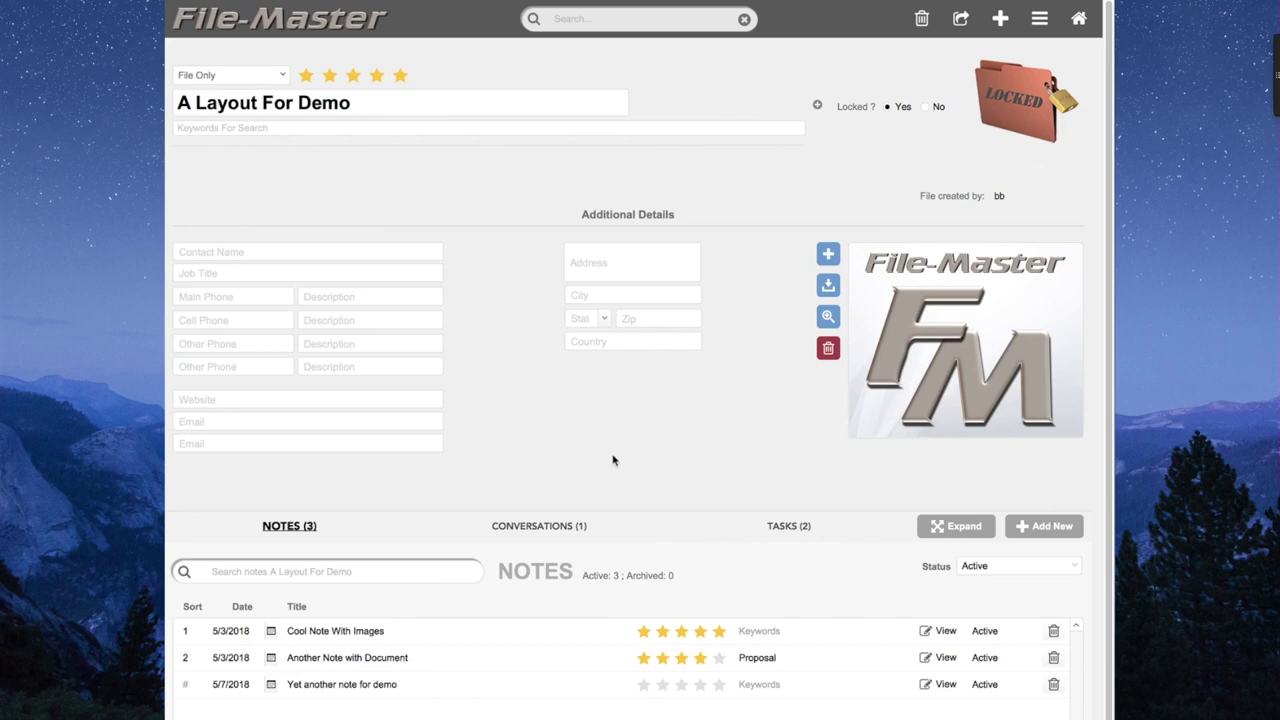
left_click(925, 108)
type("1234")
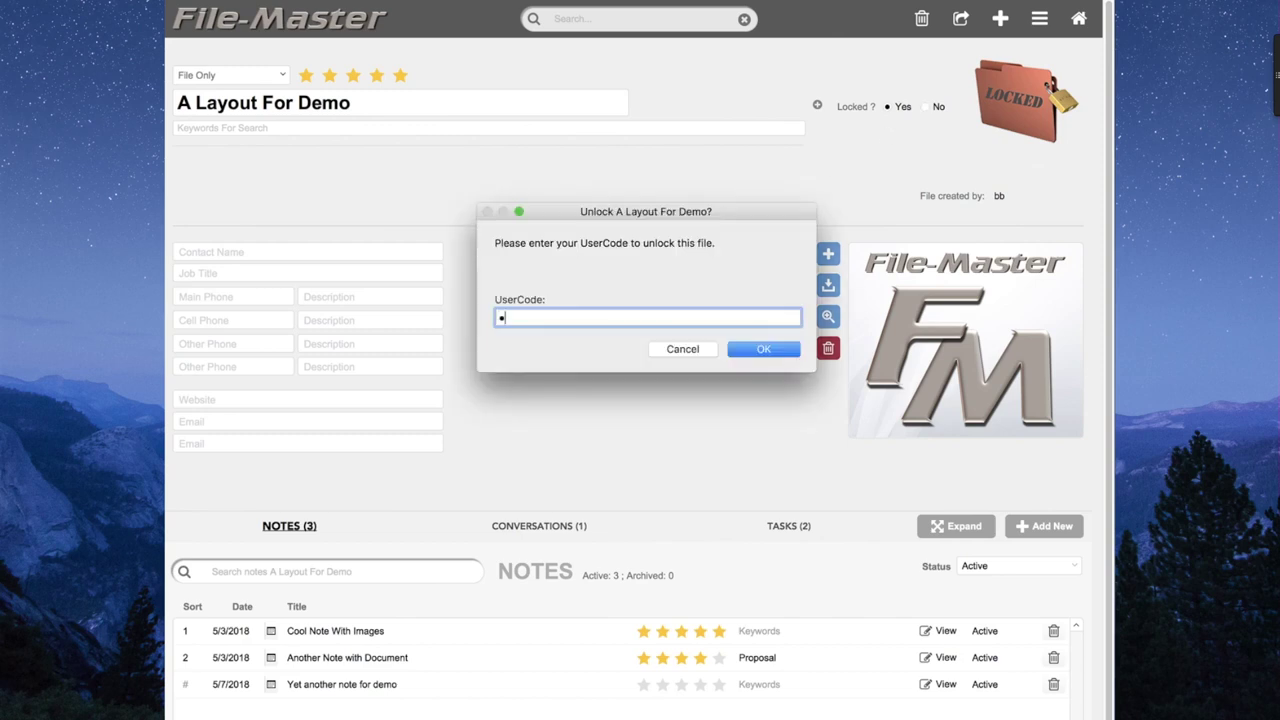
key("Return")
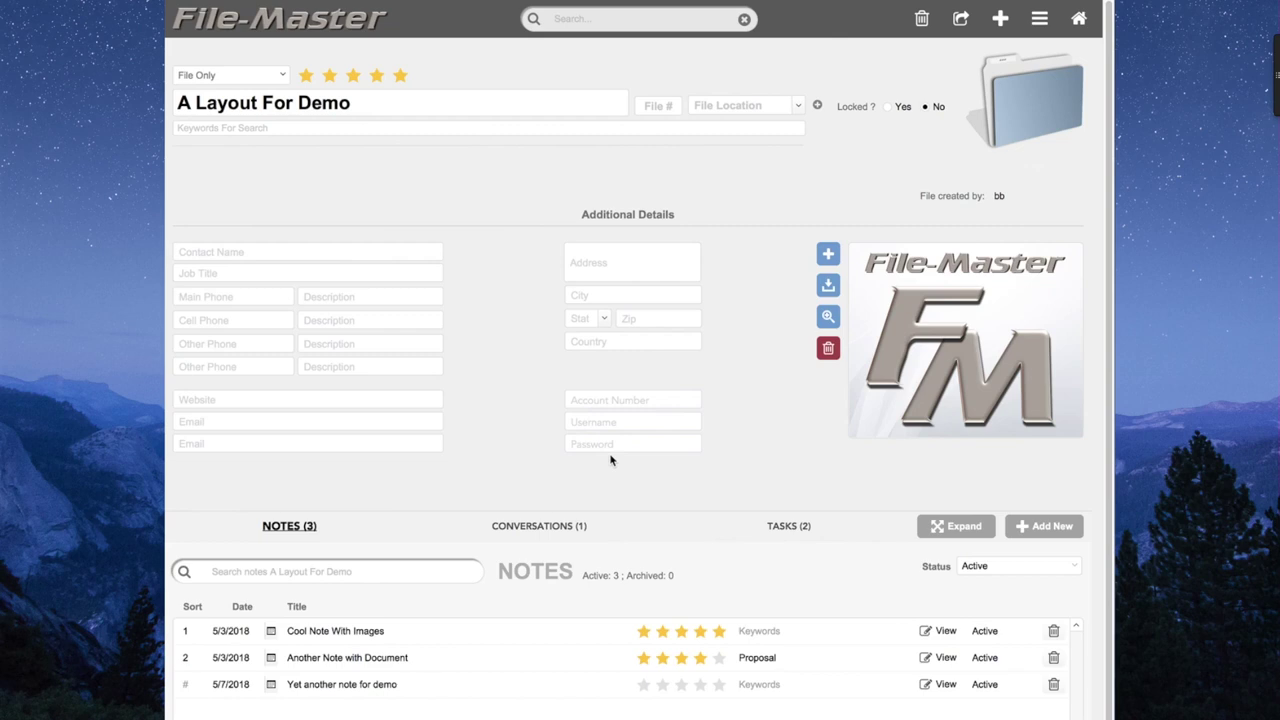
Unlock the Account Number field with the user code and enter a masked account number.
left_click(652, 402)
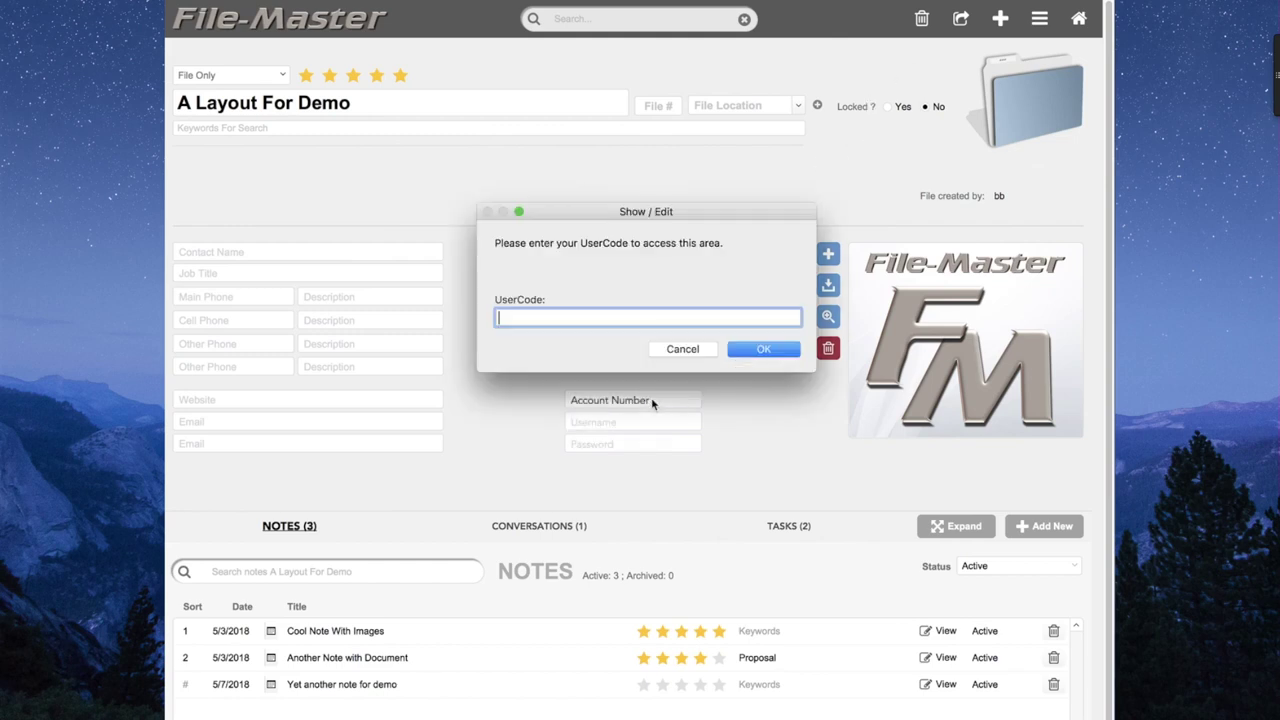
type("••••")
key("Return")
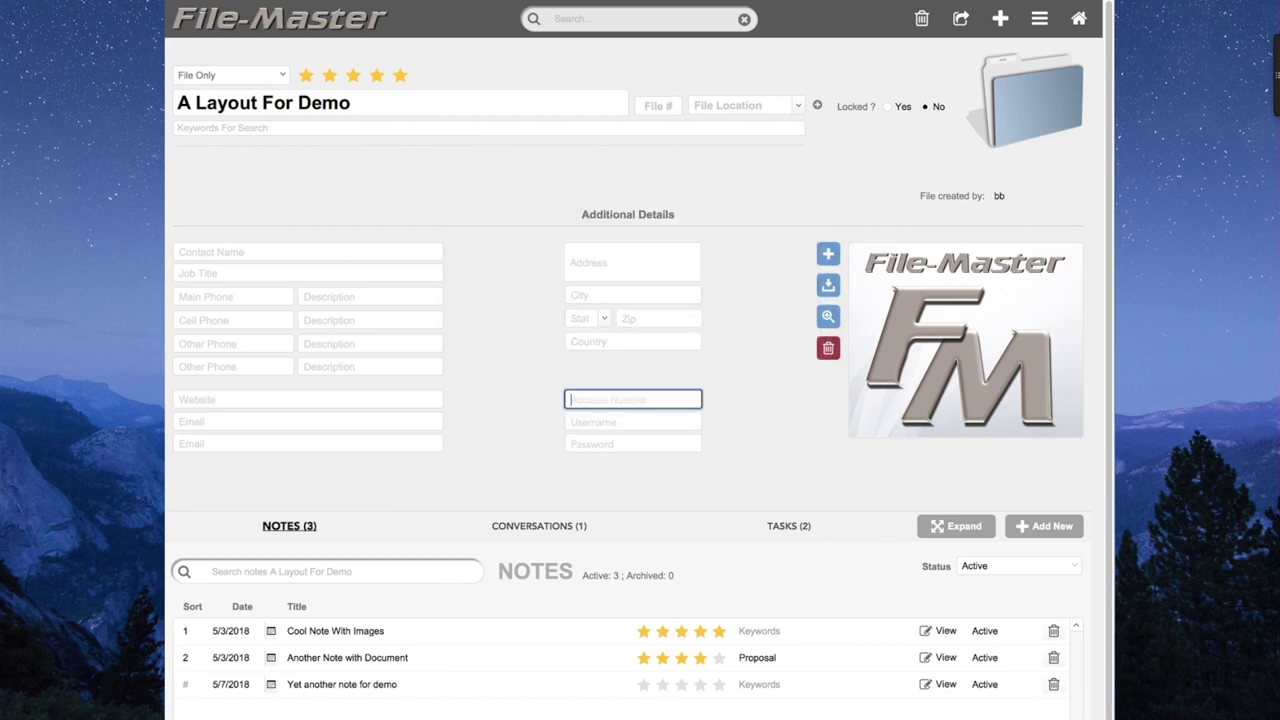
type("Account Number")
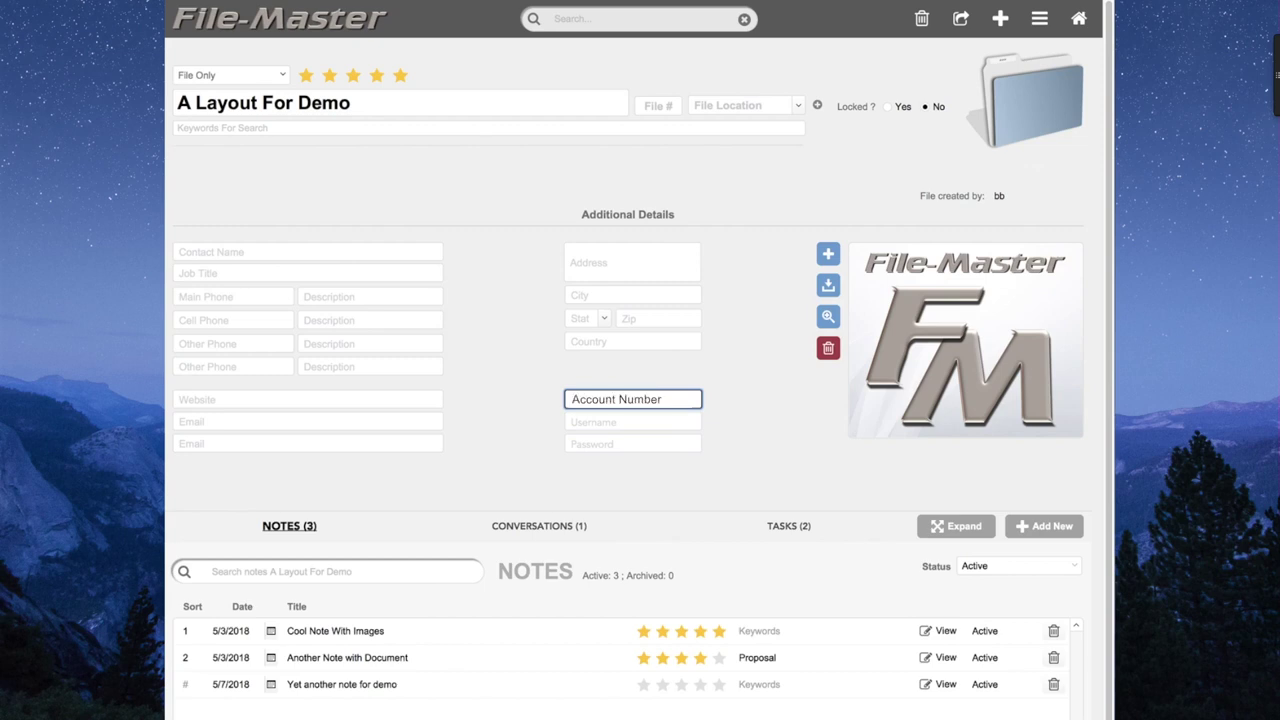
left_click(736, 430)
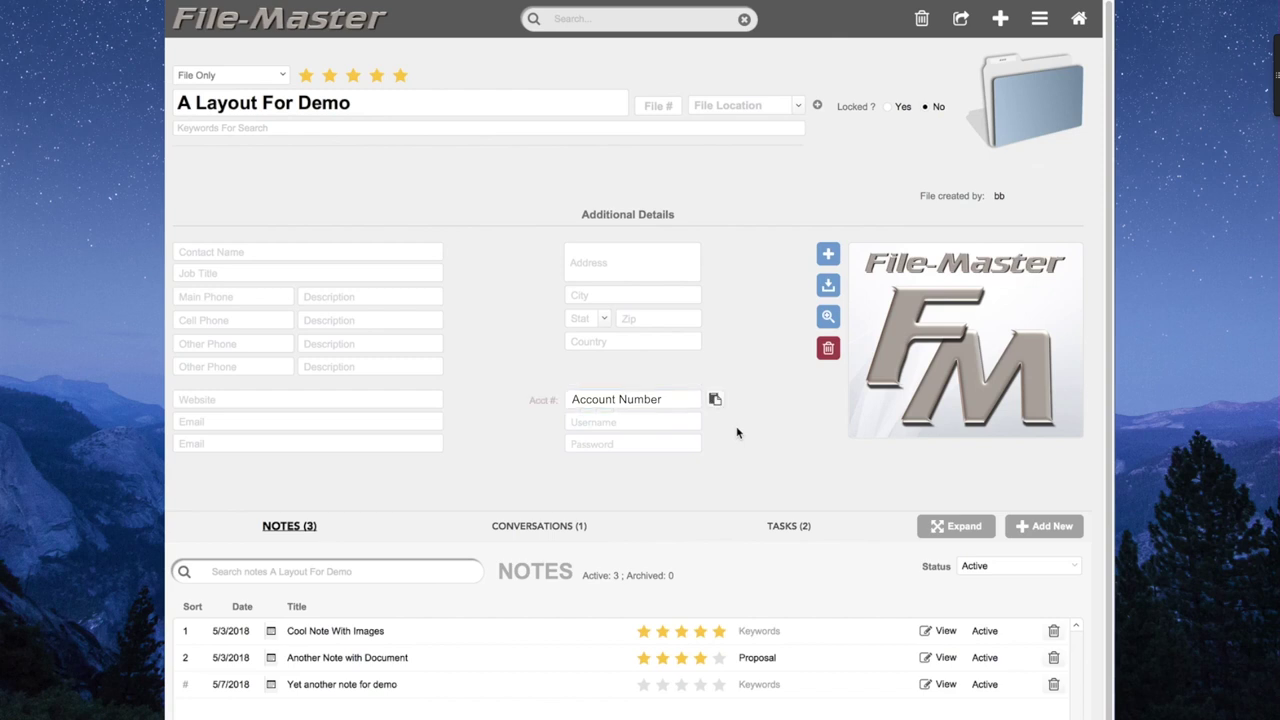
Unlock the Username field with the user code and enter a masked username.
left_click(682, 426)
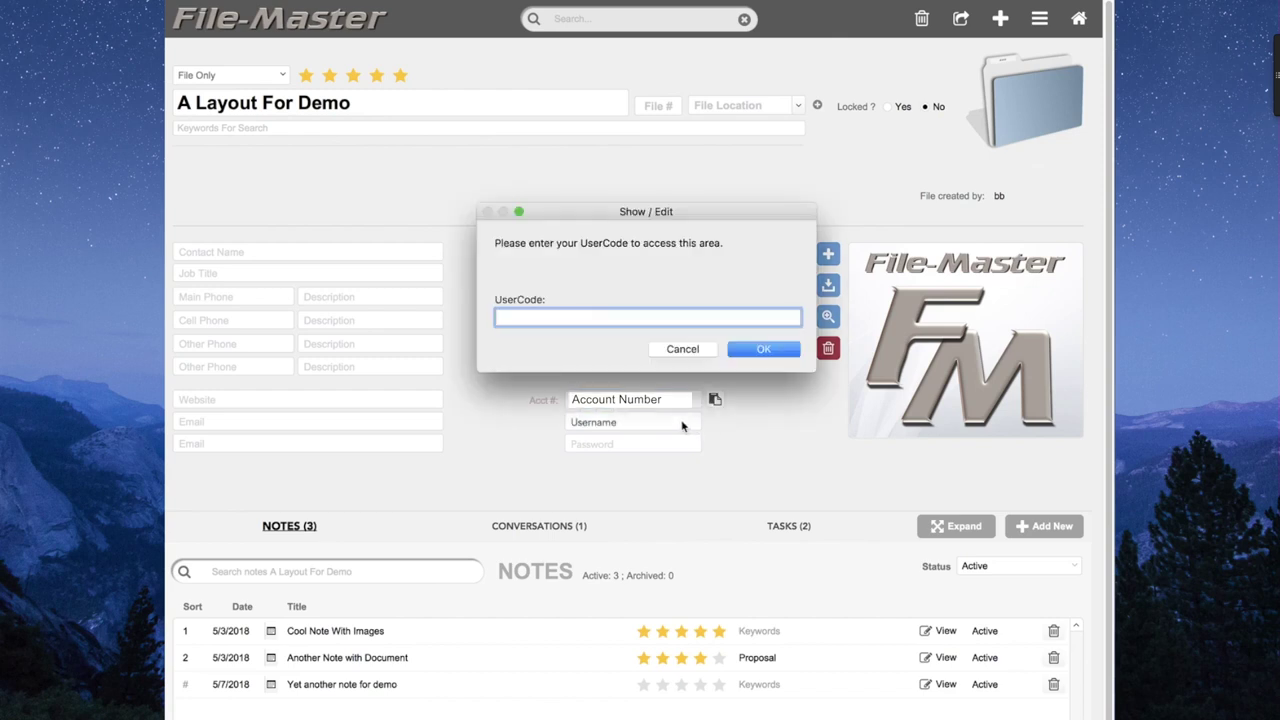
type("1234")
key("Return")
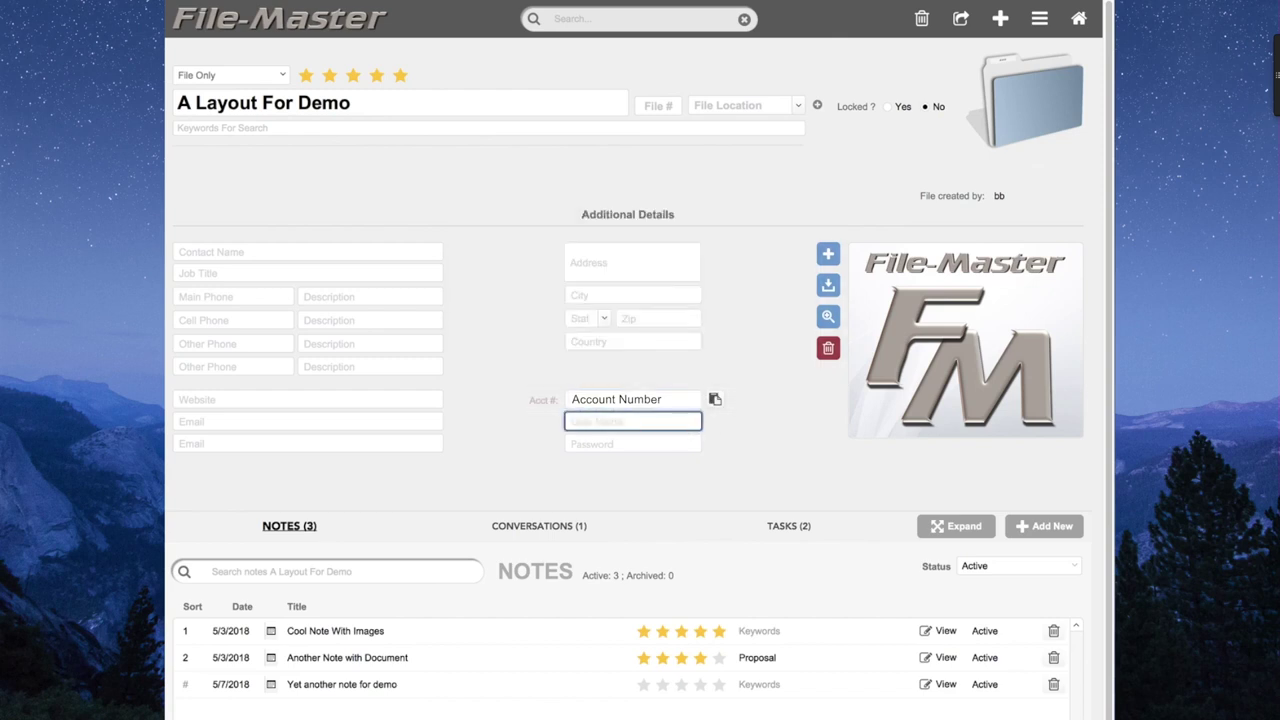
type("User Name")
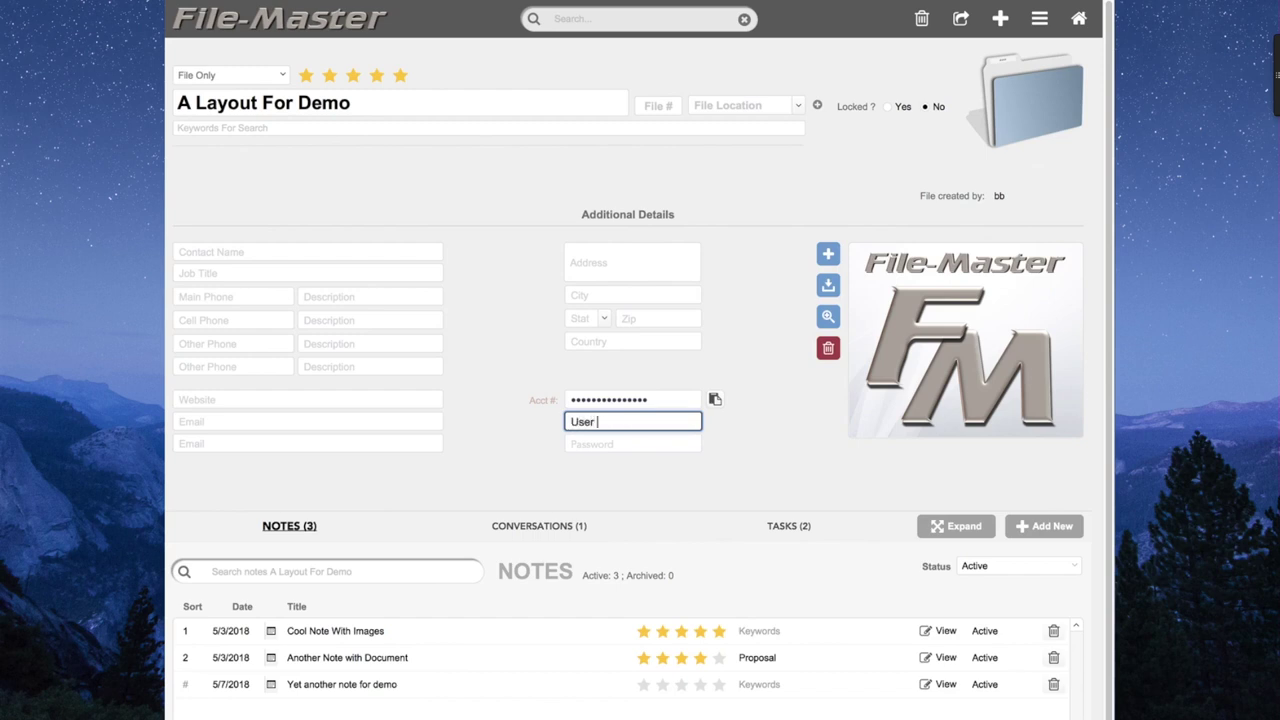
left_click(795, 435)
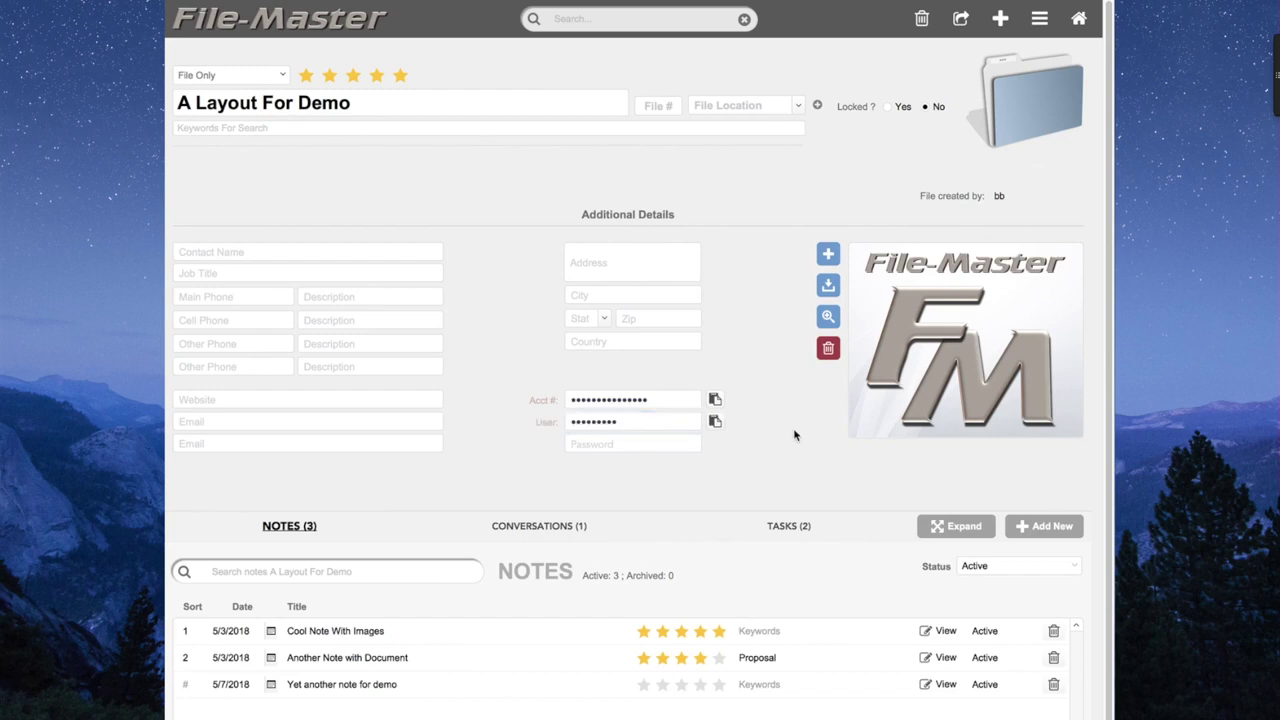
Reveal the masked username with the user code to verify it, then let it mask again.
left_click(624, 422)
type("1234")
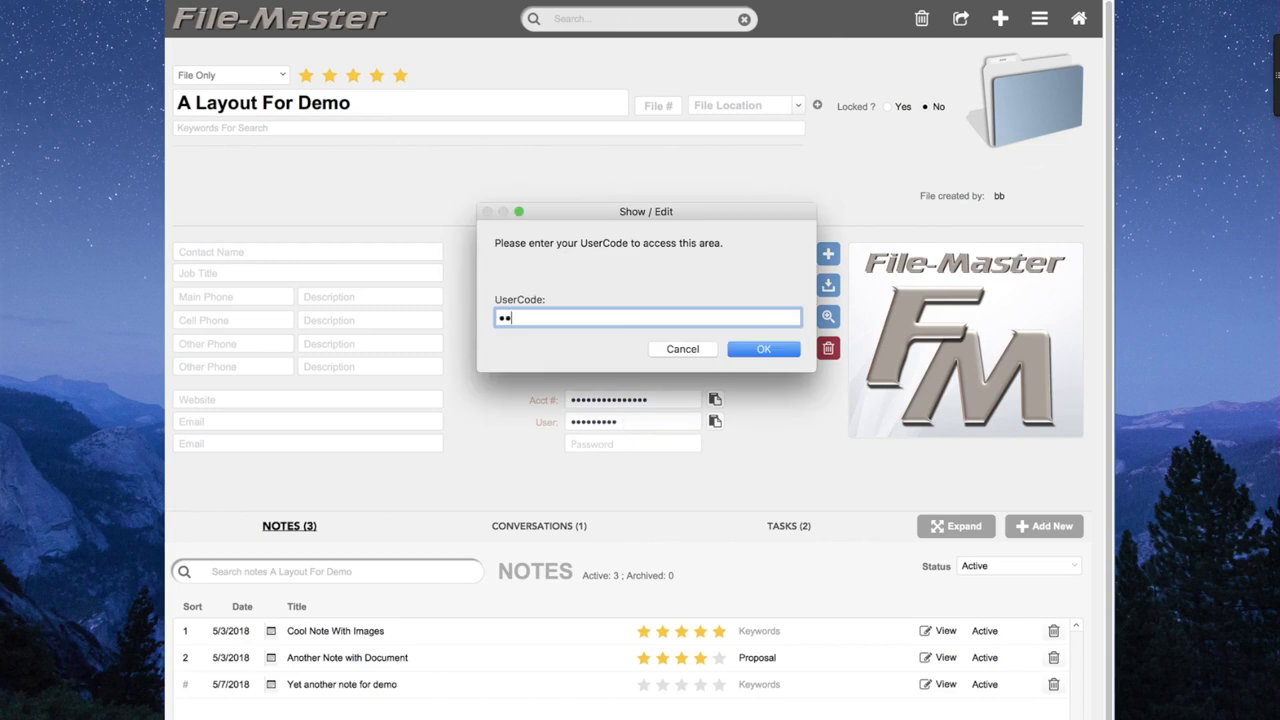
key("Return")
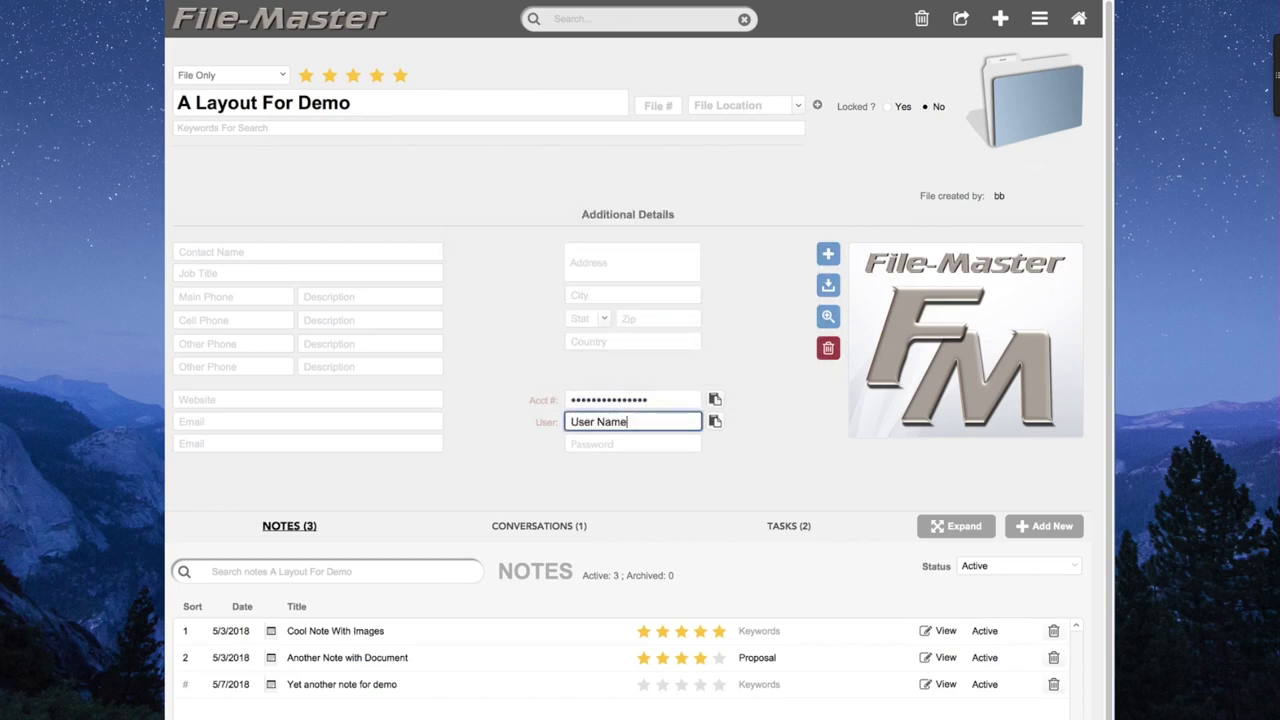
left_click(634, 440)
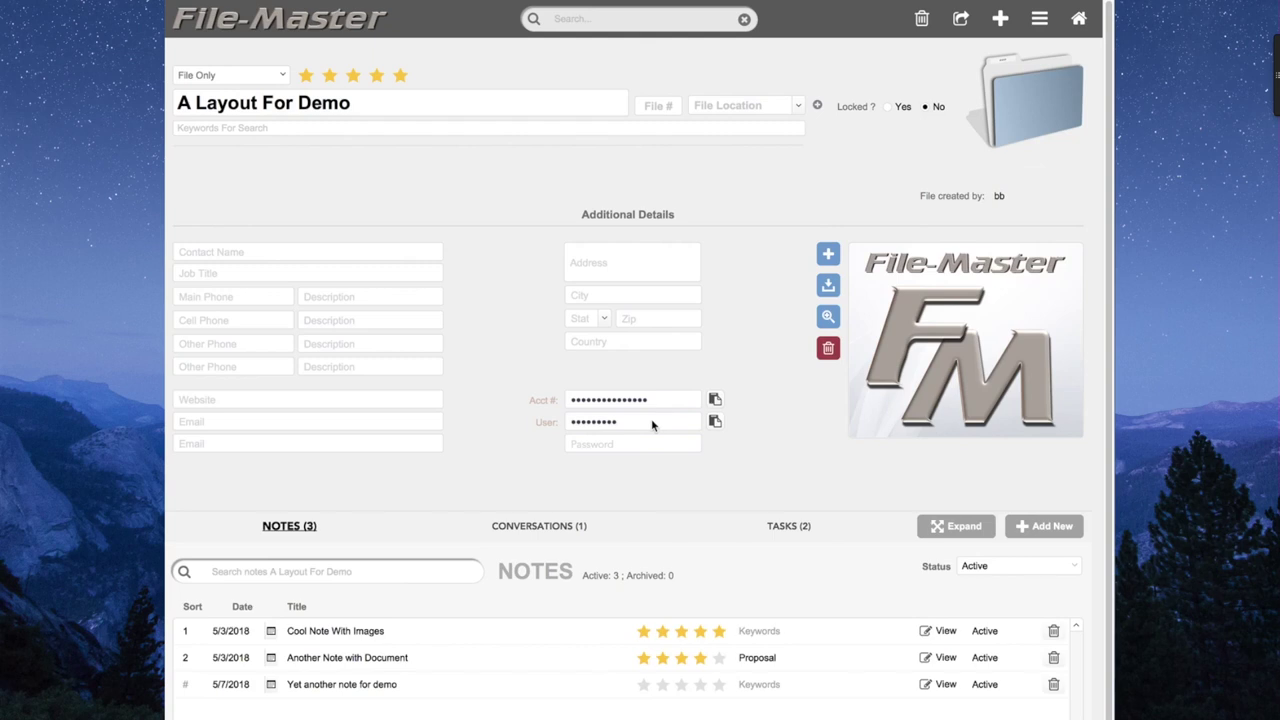
left_click(715, 422)
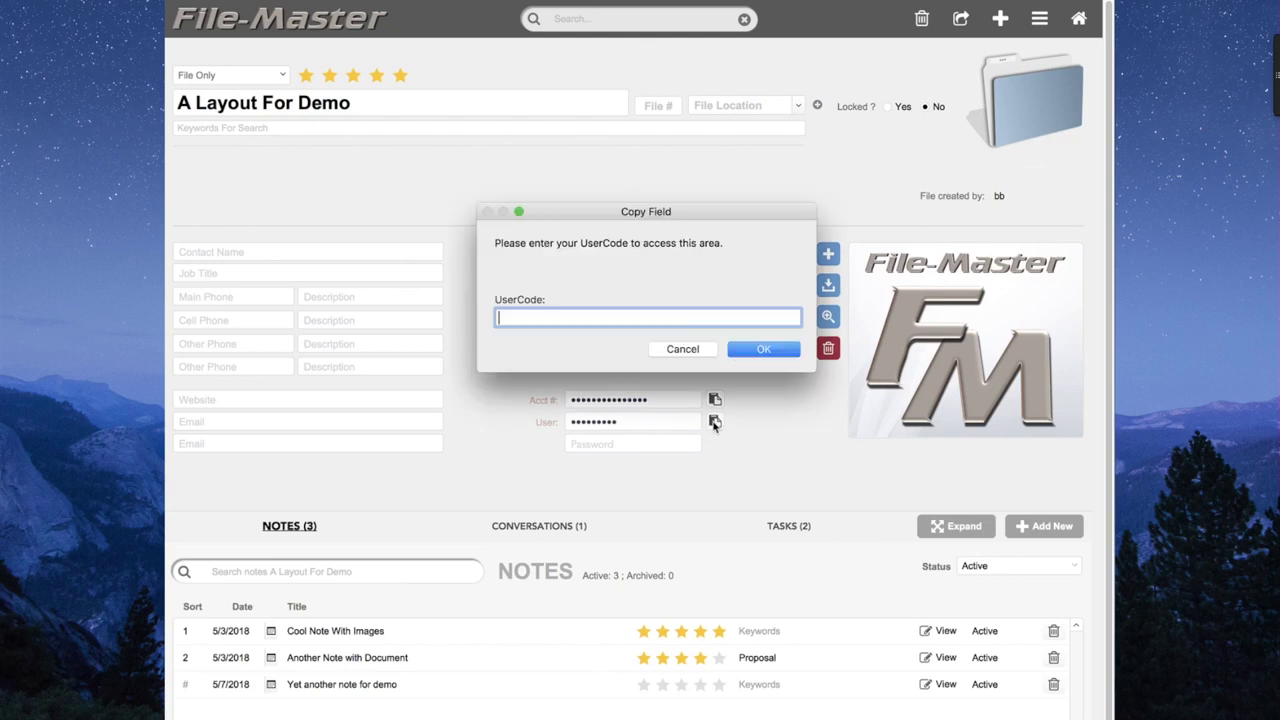
type("12345")
key("Return")
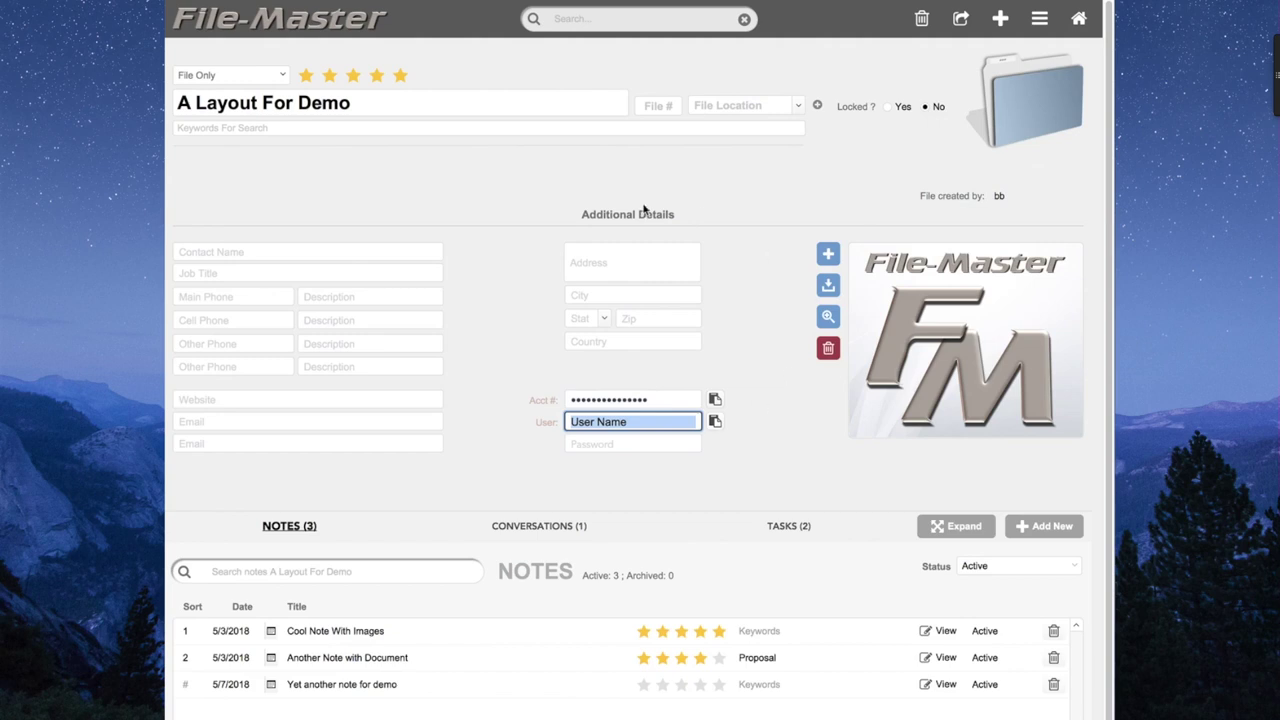
left_click(620, 251)
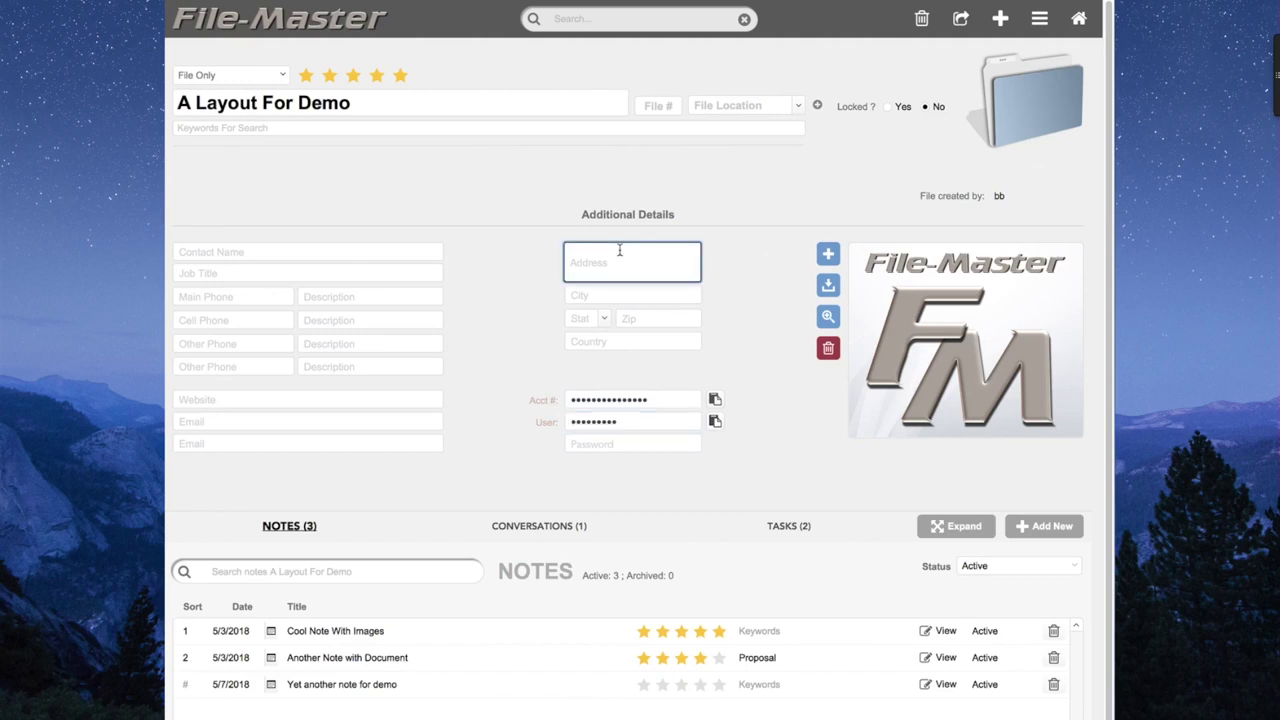
key("super+v")
key("super+z")
left_click(782, 376)
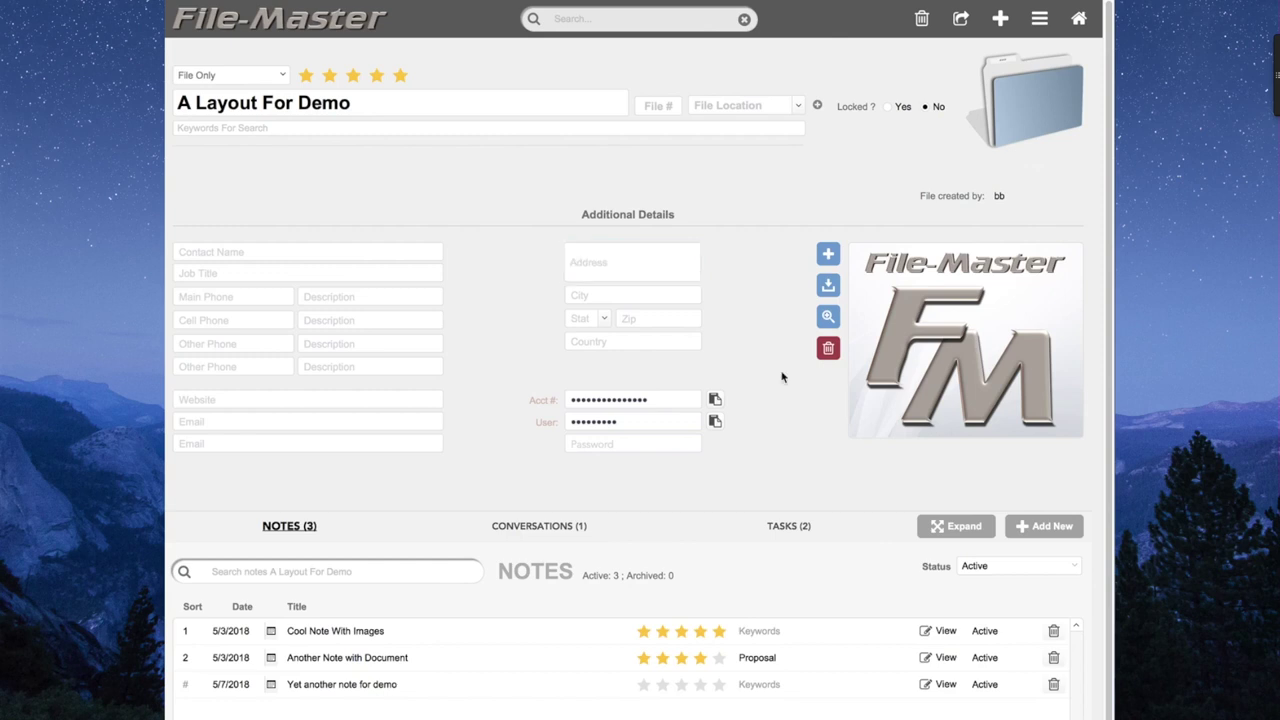
left_click(887, 107)
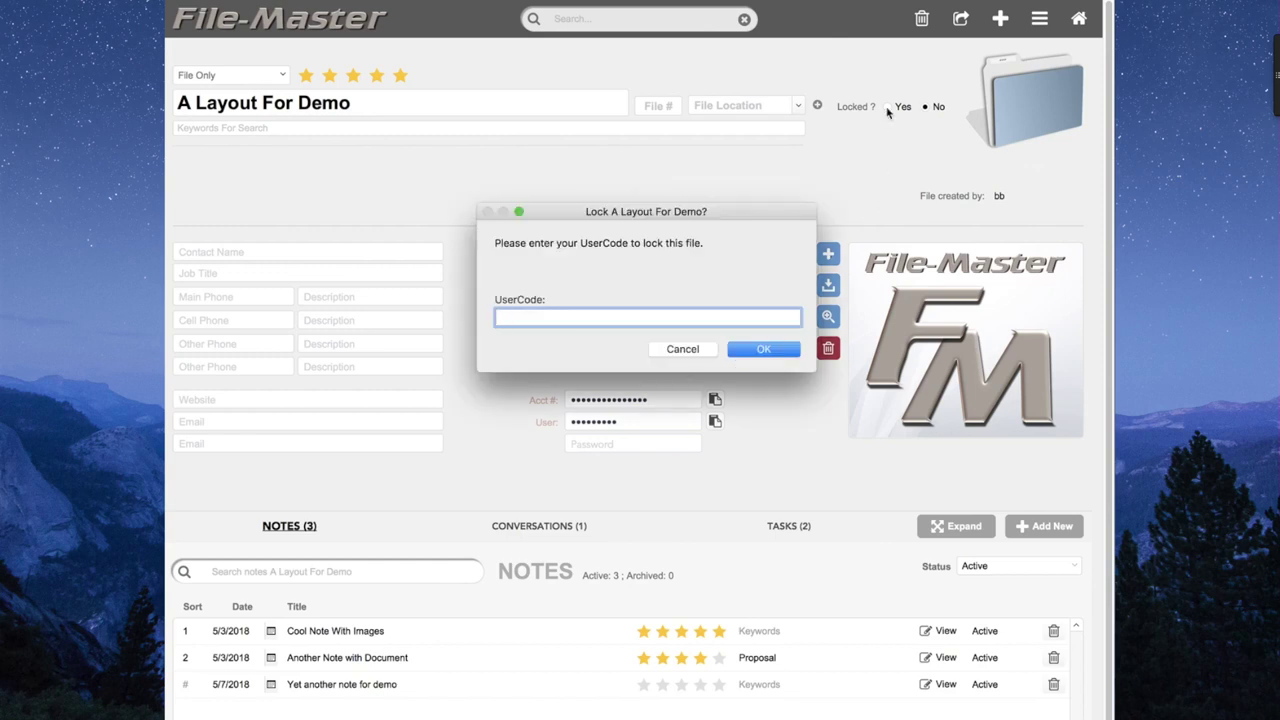
left_click(690, 350)
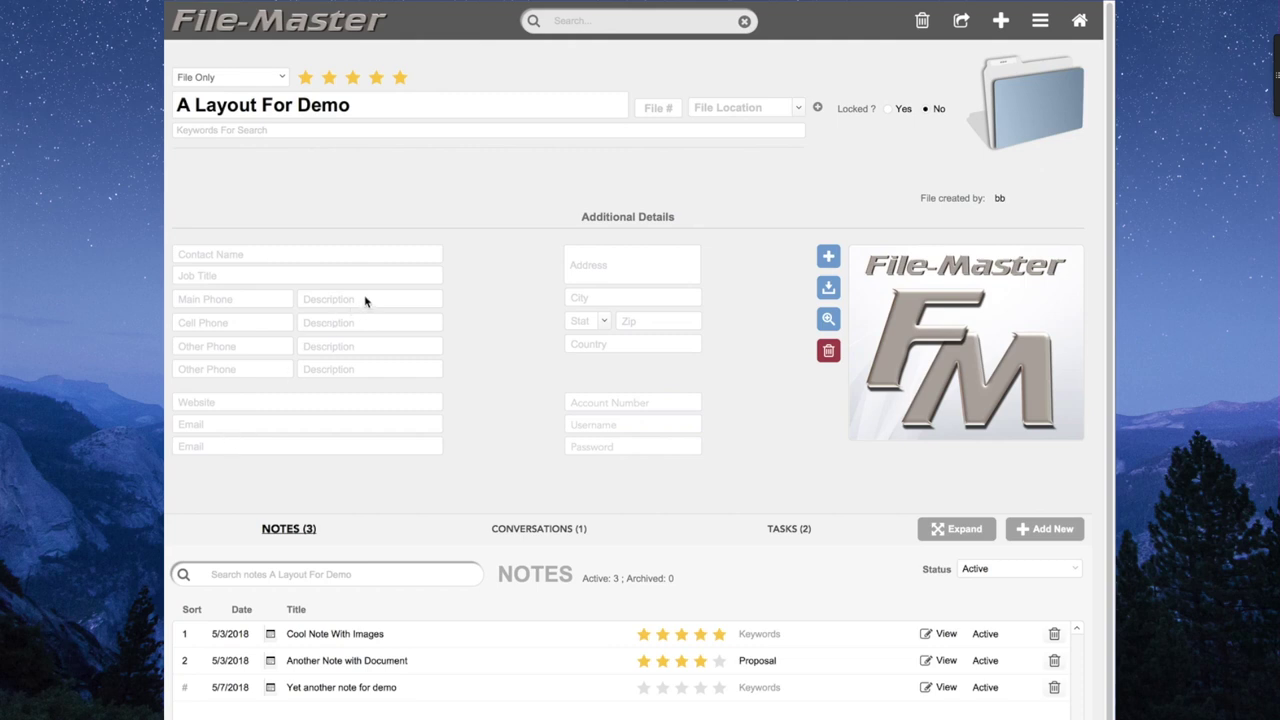
left_click(253, 307)
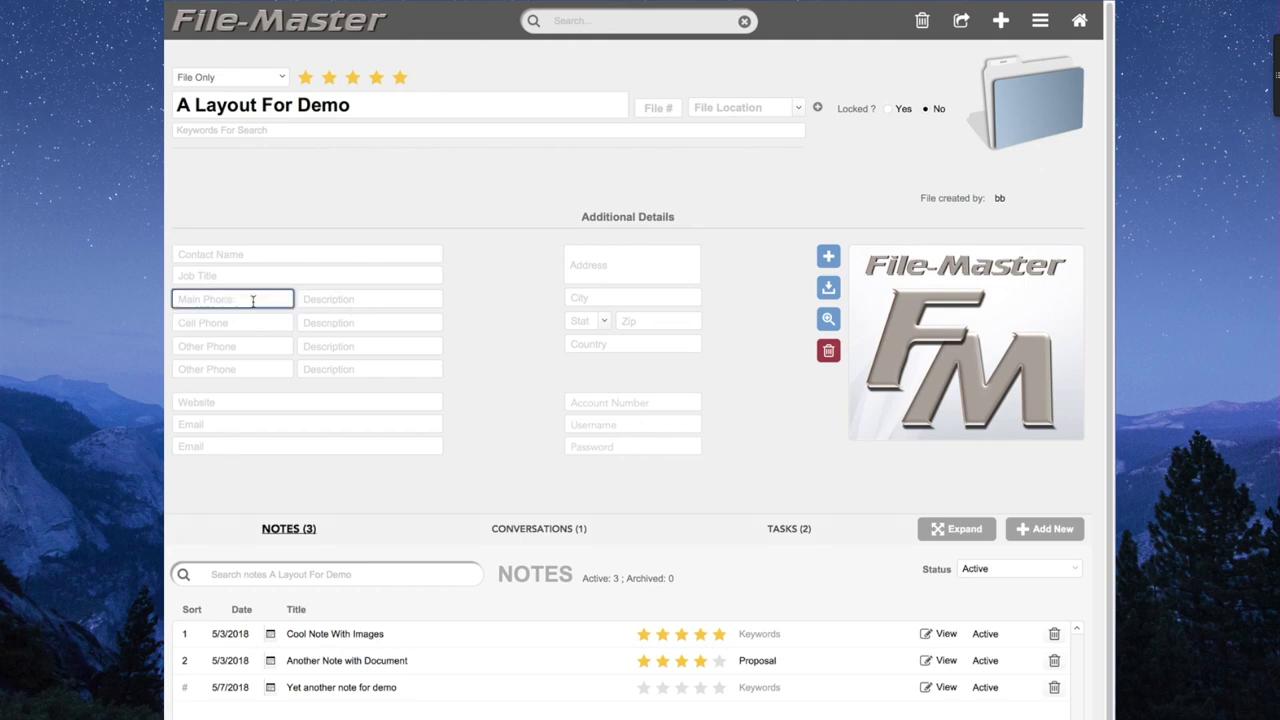
key("Tab")
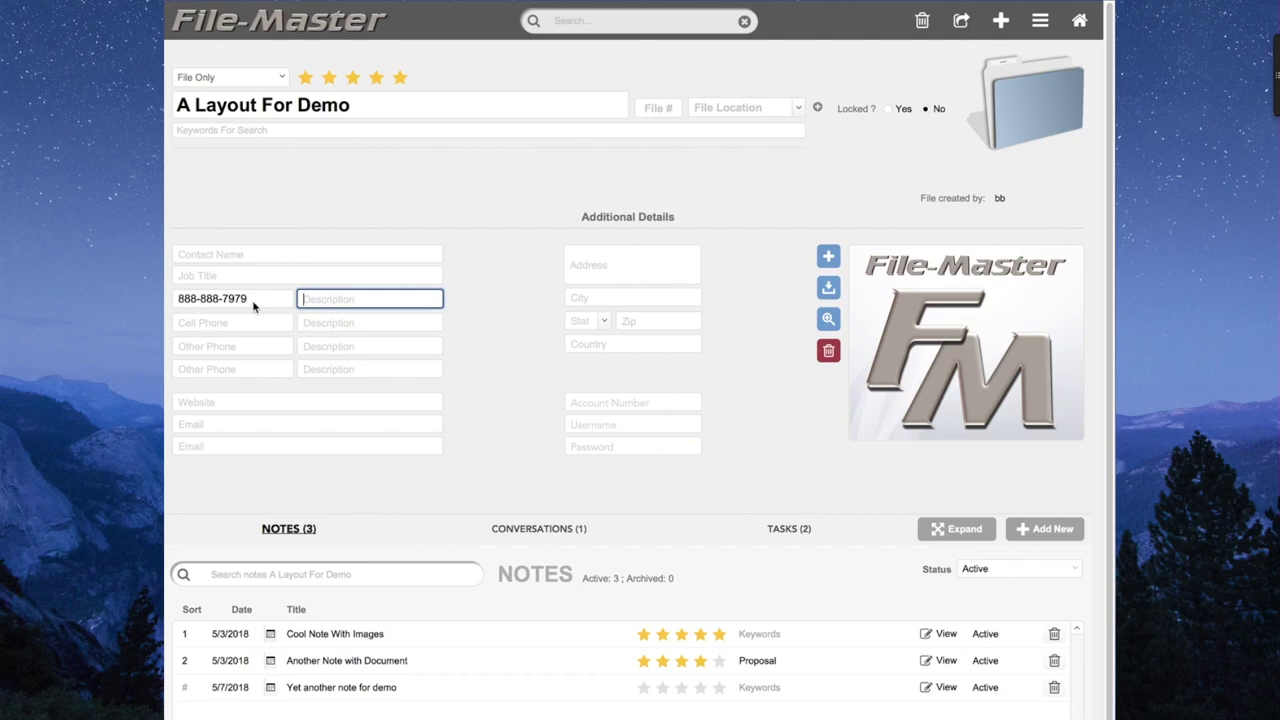
type("...2... 4...")
key("Tab")
key("Tab")
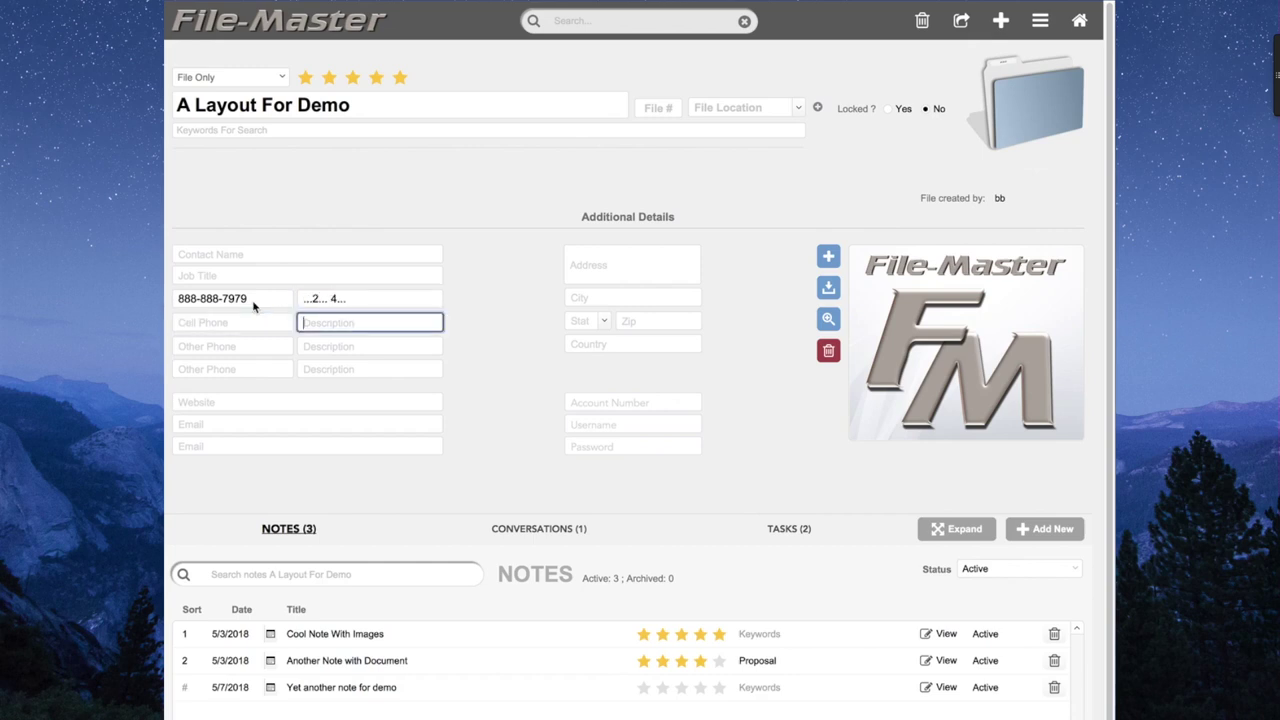
type("Mary")
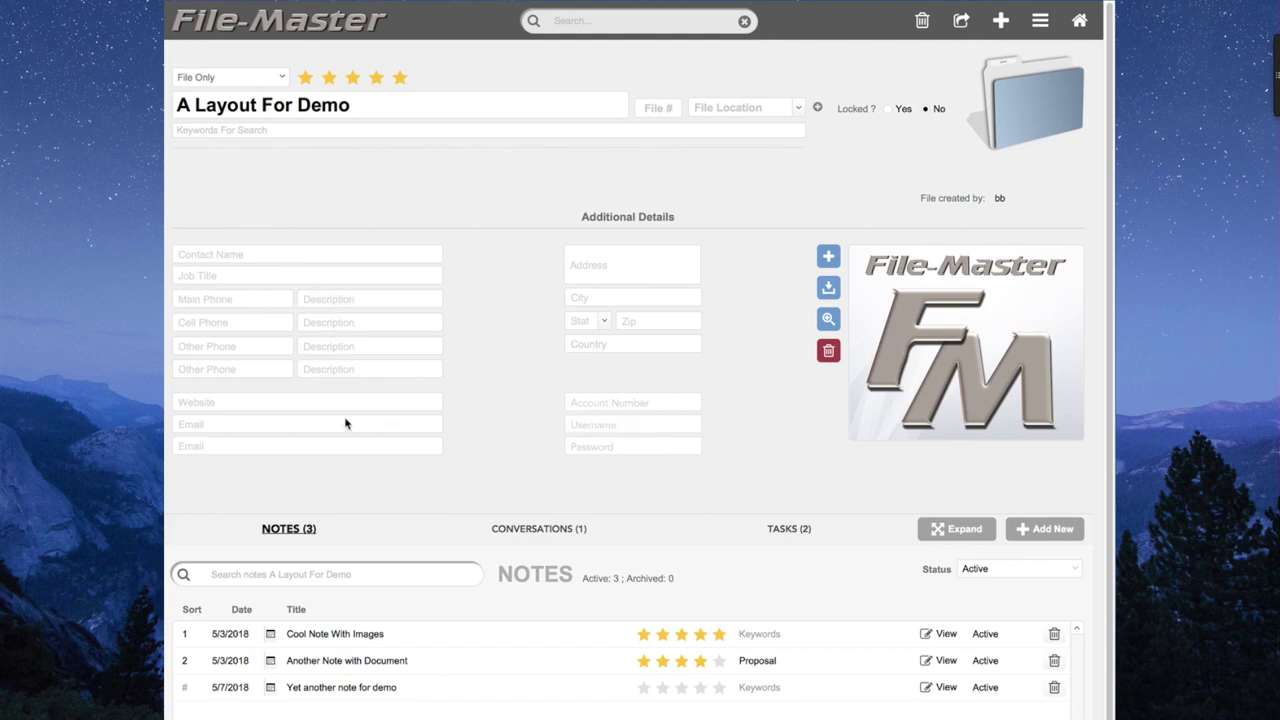
left_click(310, 426)
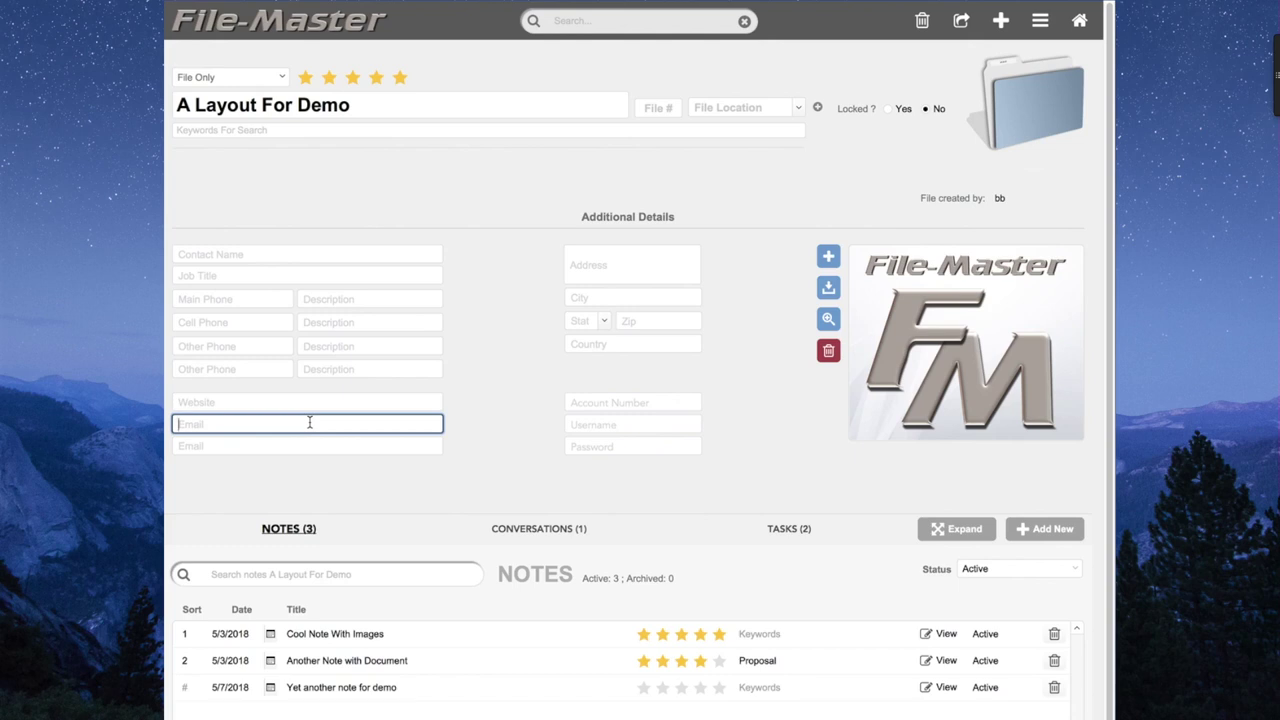
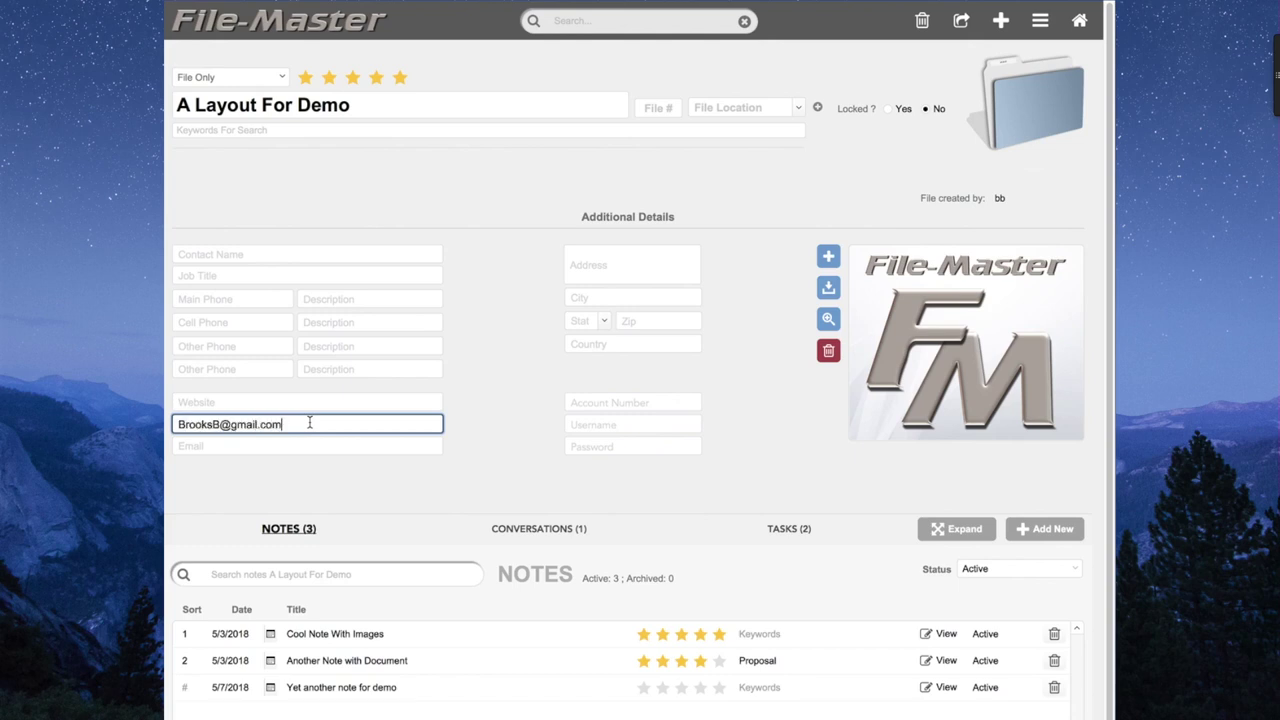
Enter an e-mail address in the Email field and paste a copy into Website.
key("Tab")
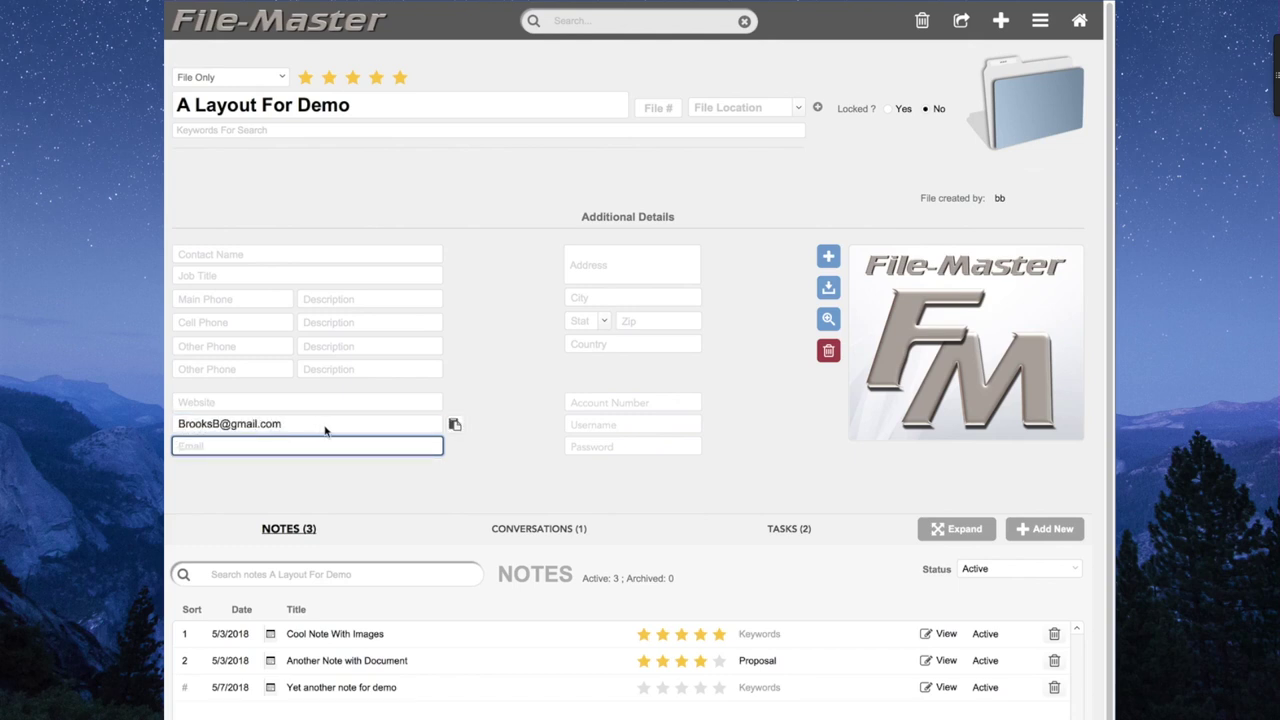
left_click(454, 425)
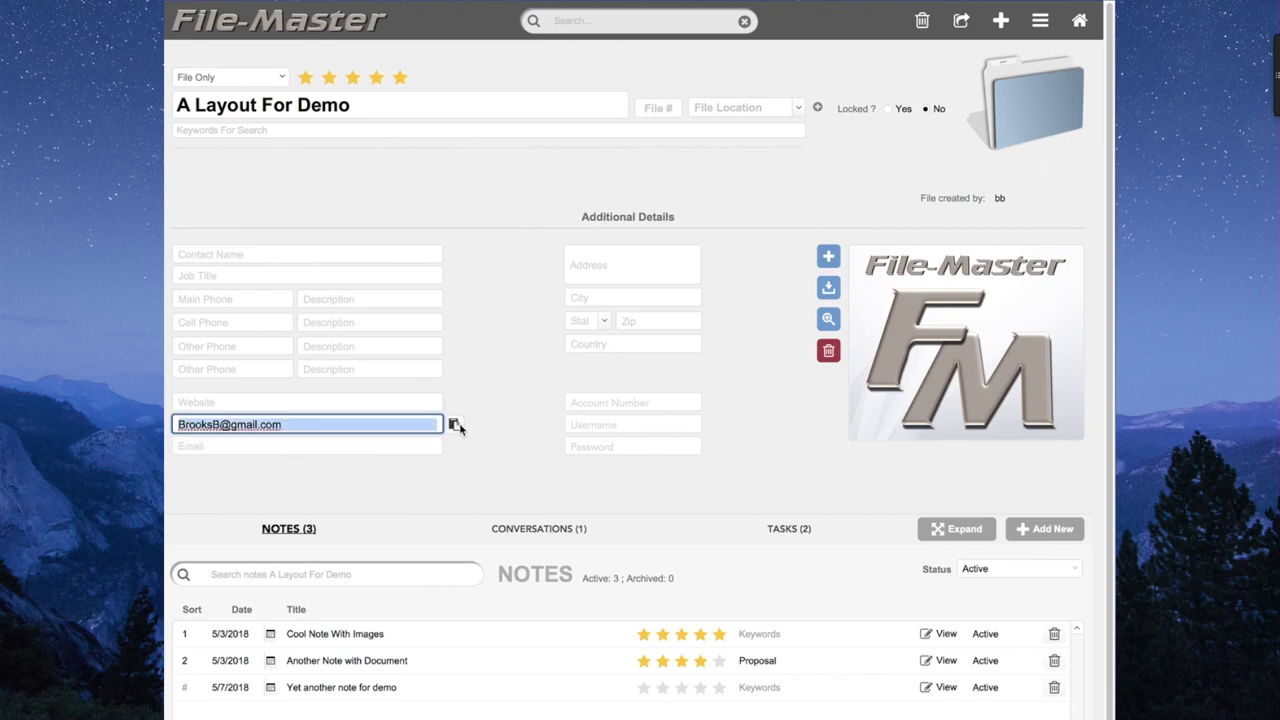
left_click(418, 402)
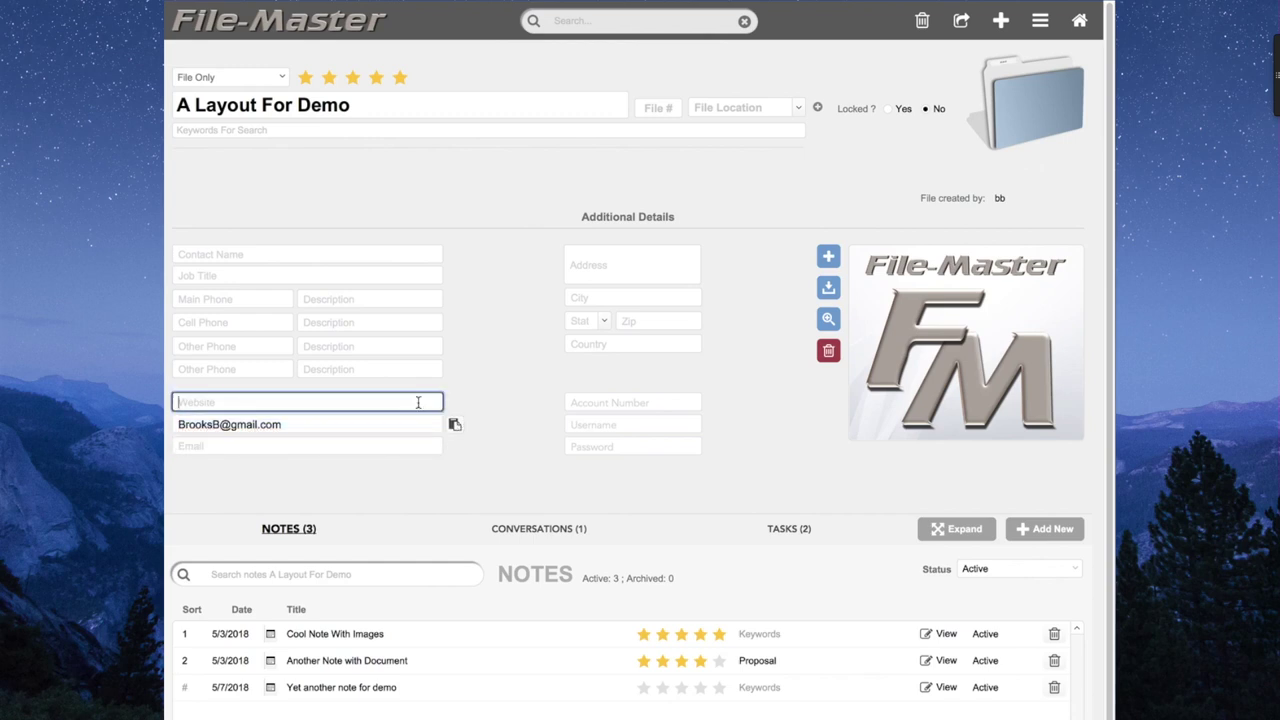
key("super+v")
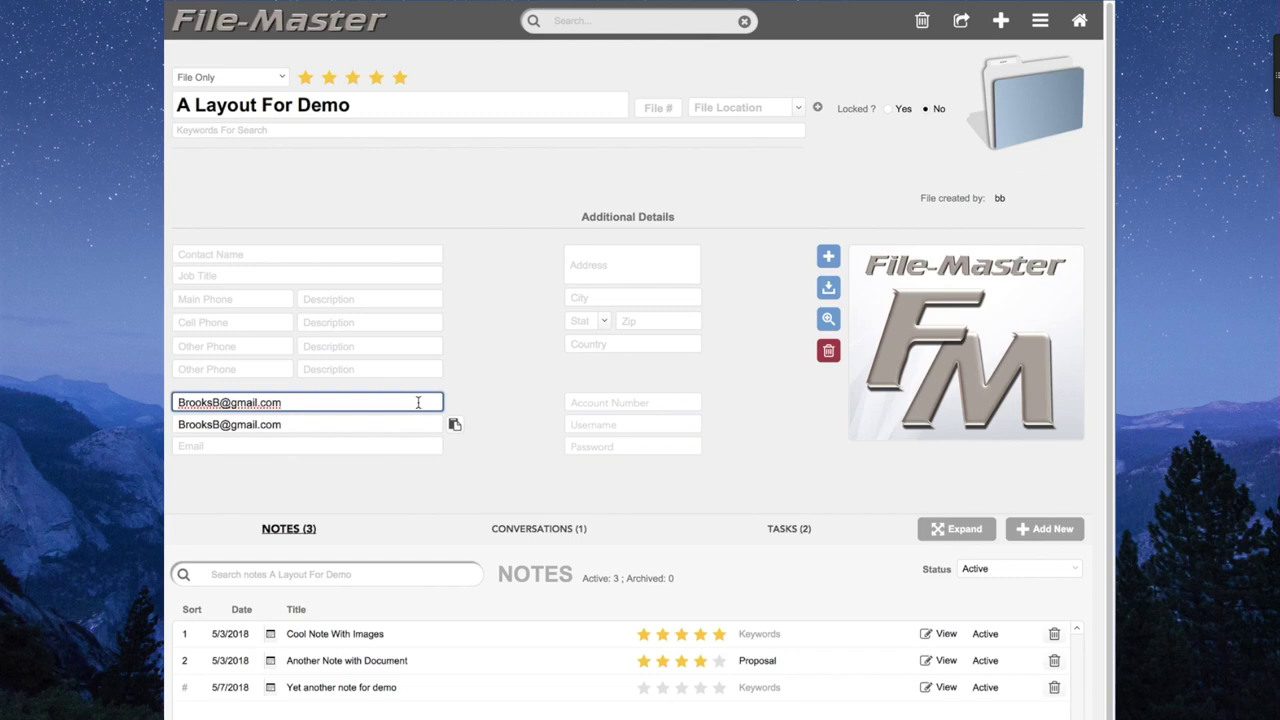
Undo both pasted addresses so the Website and Email fields are empty.
key("super+z")
left_click(495, 379)
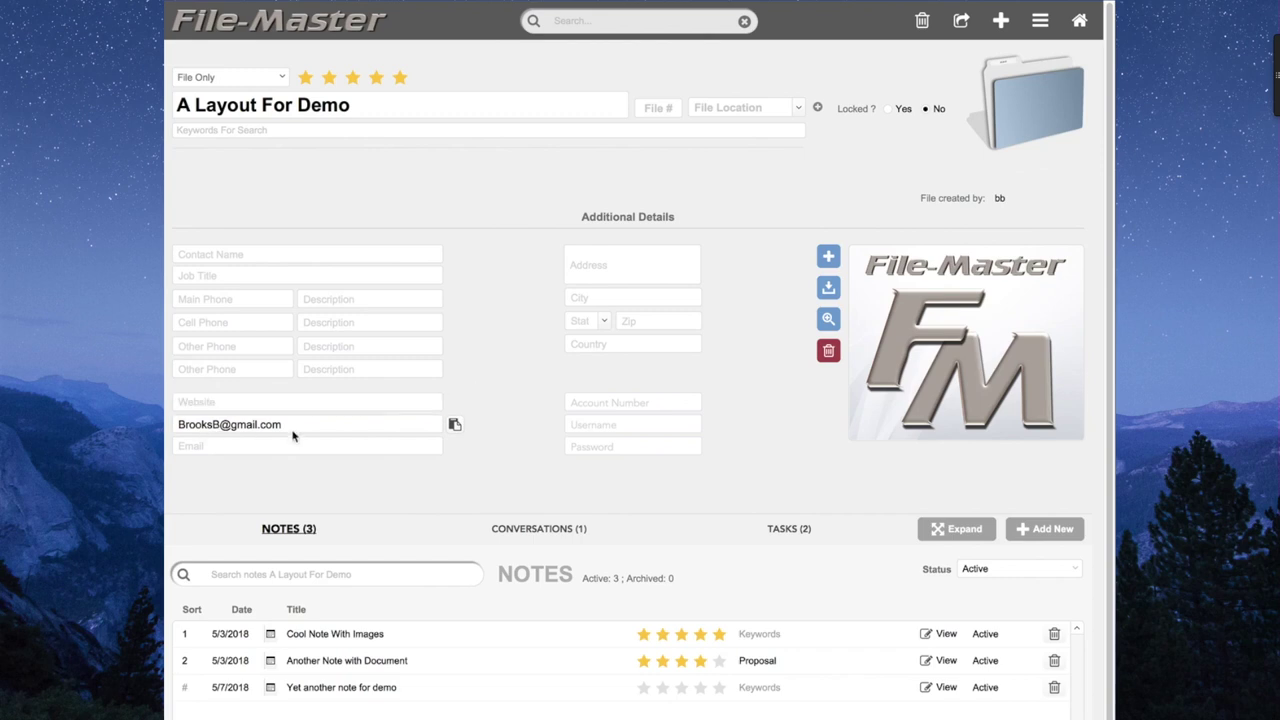
key("super+z")
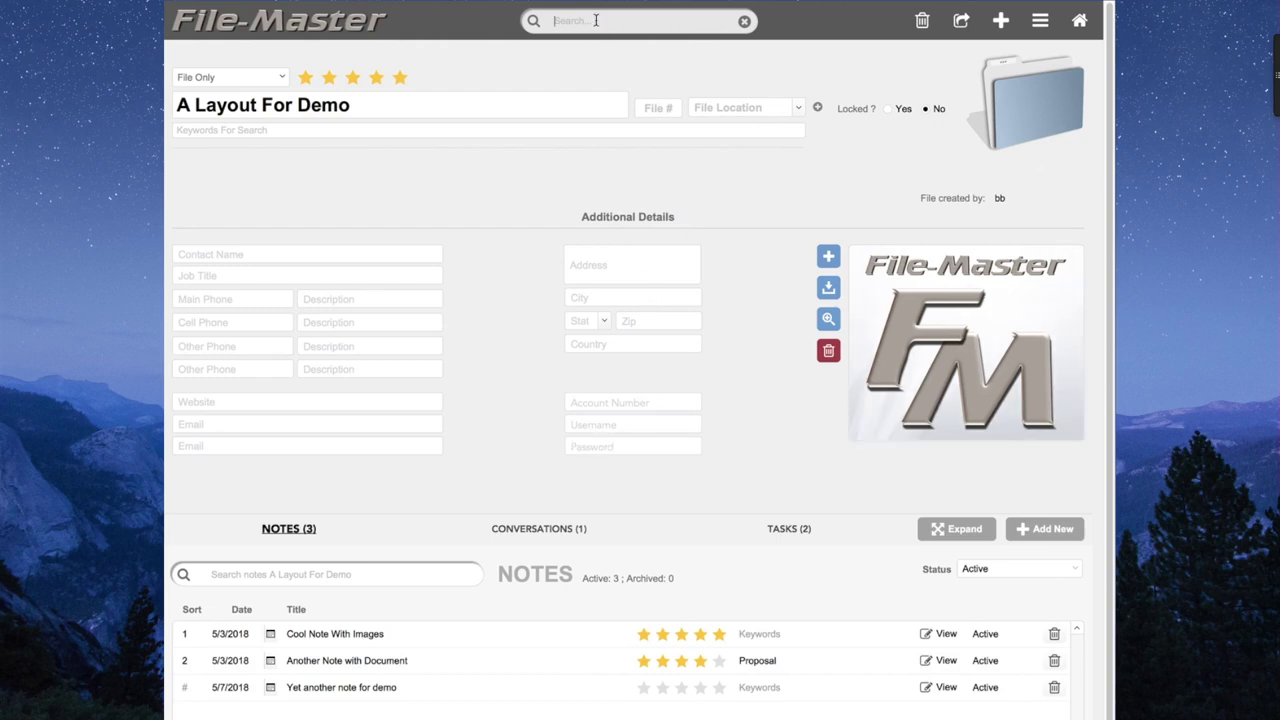
type("merced")
Run the 'merced' search to bring up the Mercedes - 2017 E300 record.
key("Return")
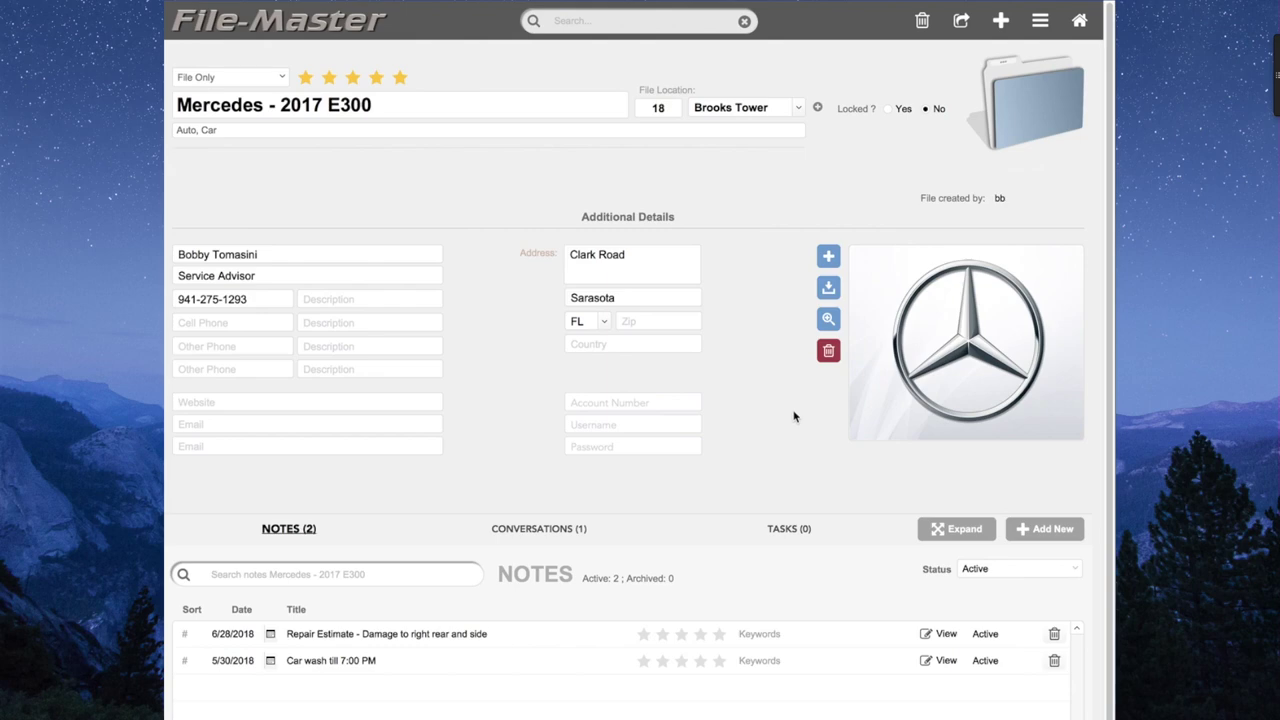
left_click(1030, 32)
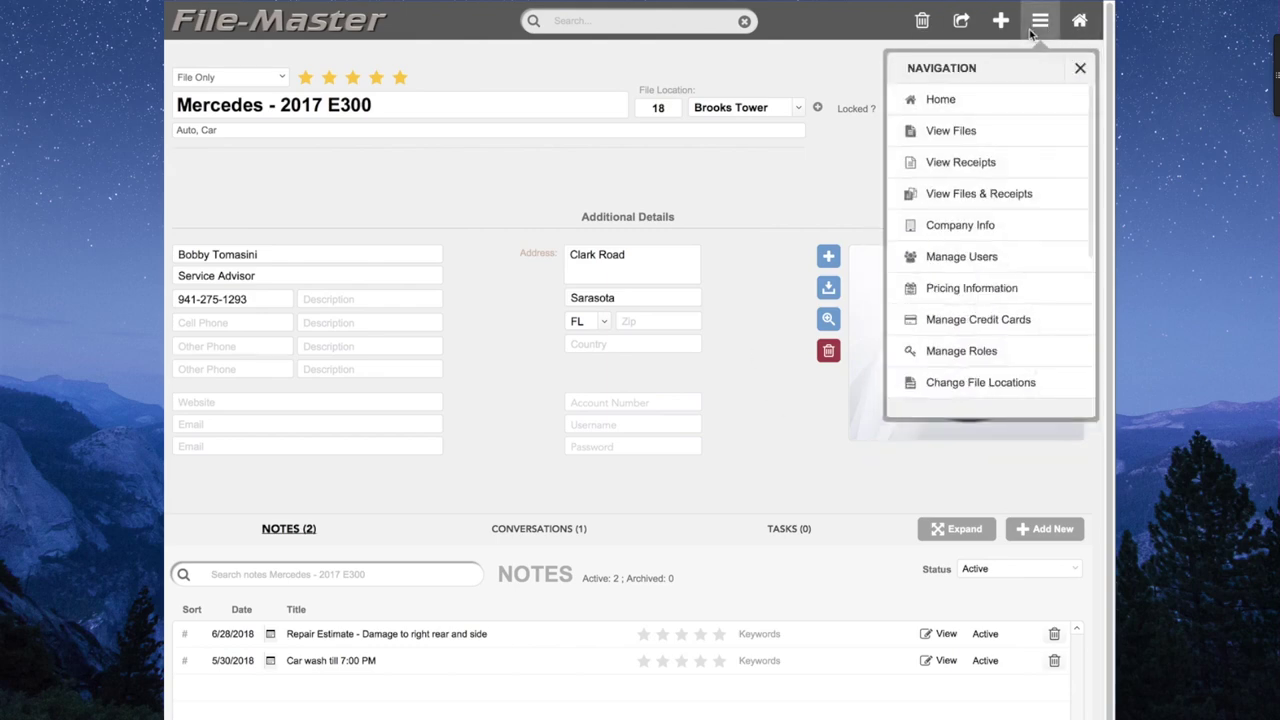
Add a new blank row in View Files and open its detail form.
left_click(984, 133)
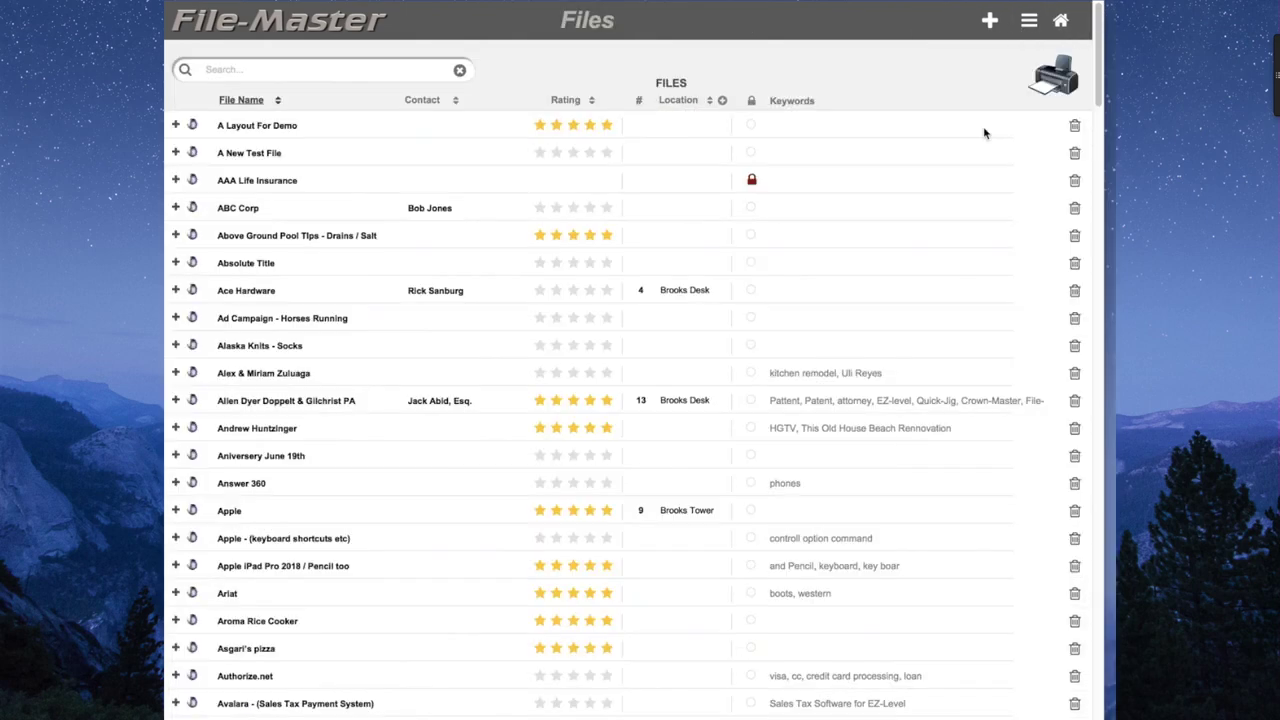
left_click(989, 20)
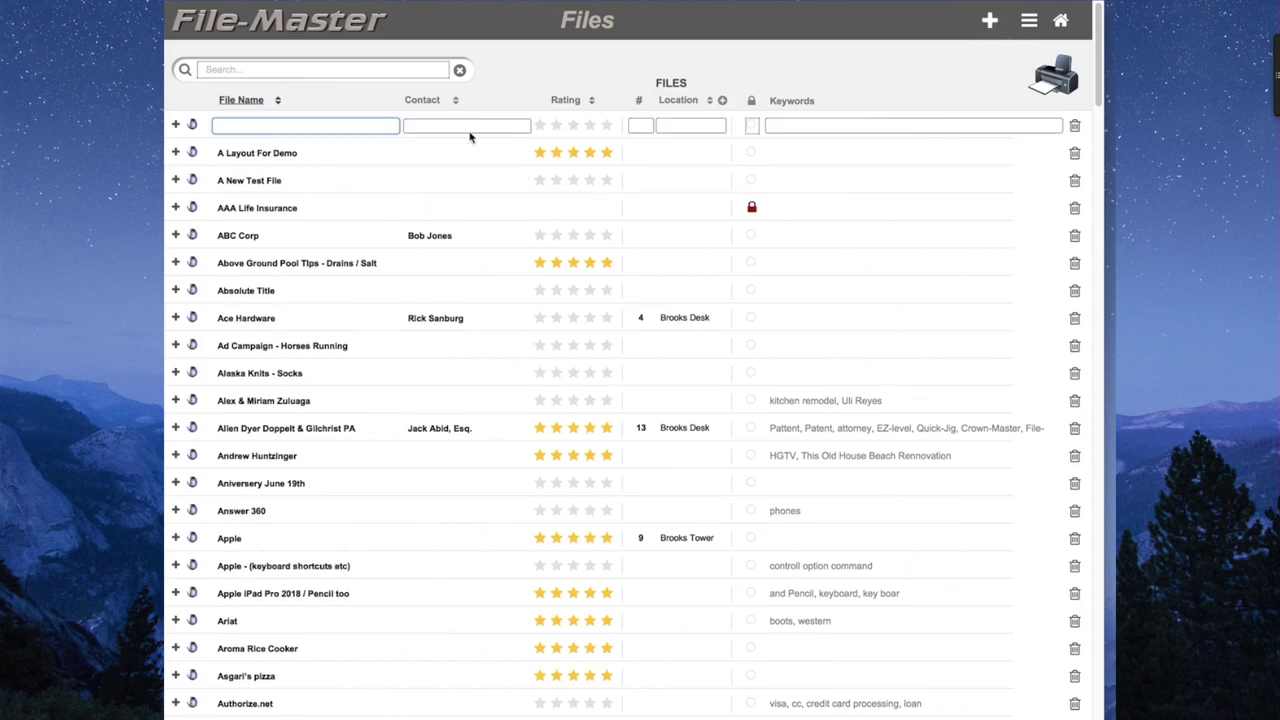
left_click(193, 127)
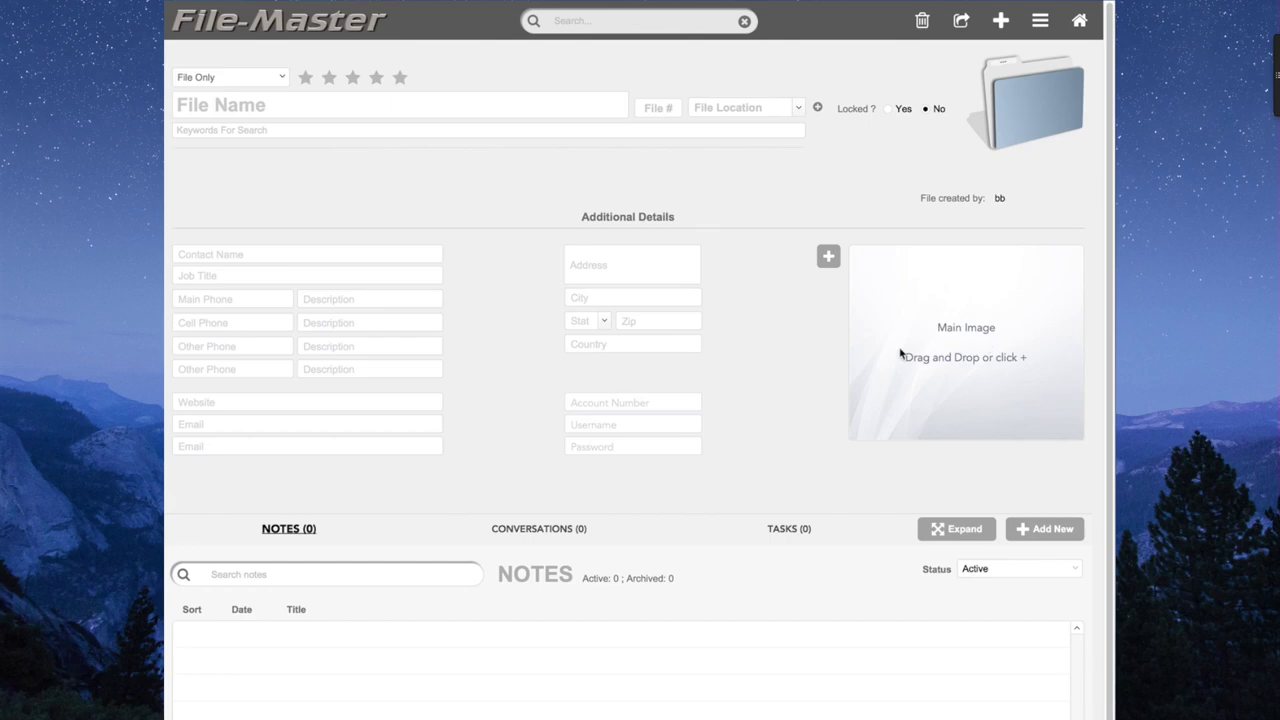
Set the main image to contacts-icon-14474.png, replacing the inserted laptop photo.
left_click(828, 257)
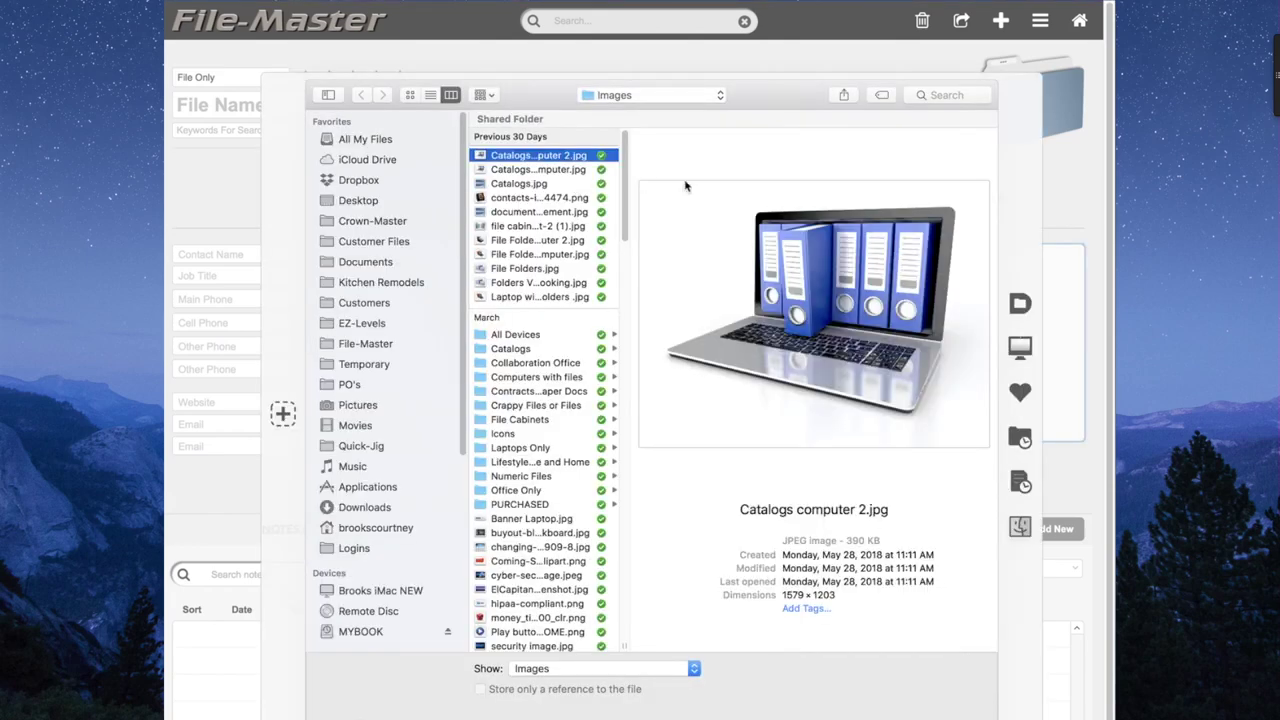
left_click(962, 682)
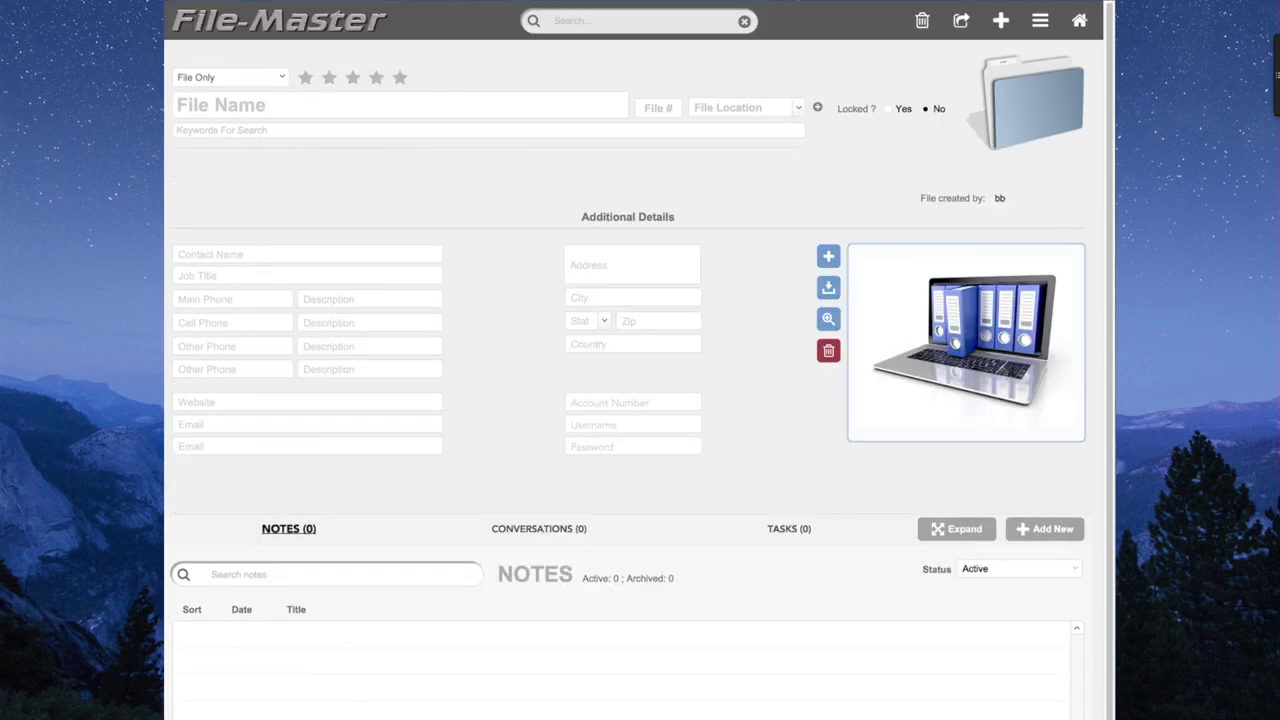
left_click_drag(1140, 280, 340, 456)
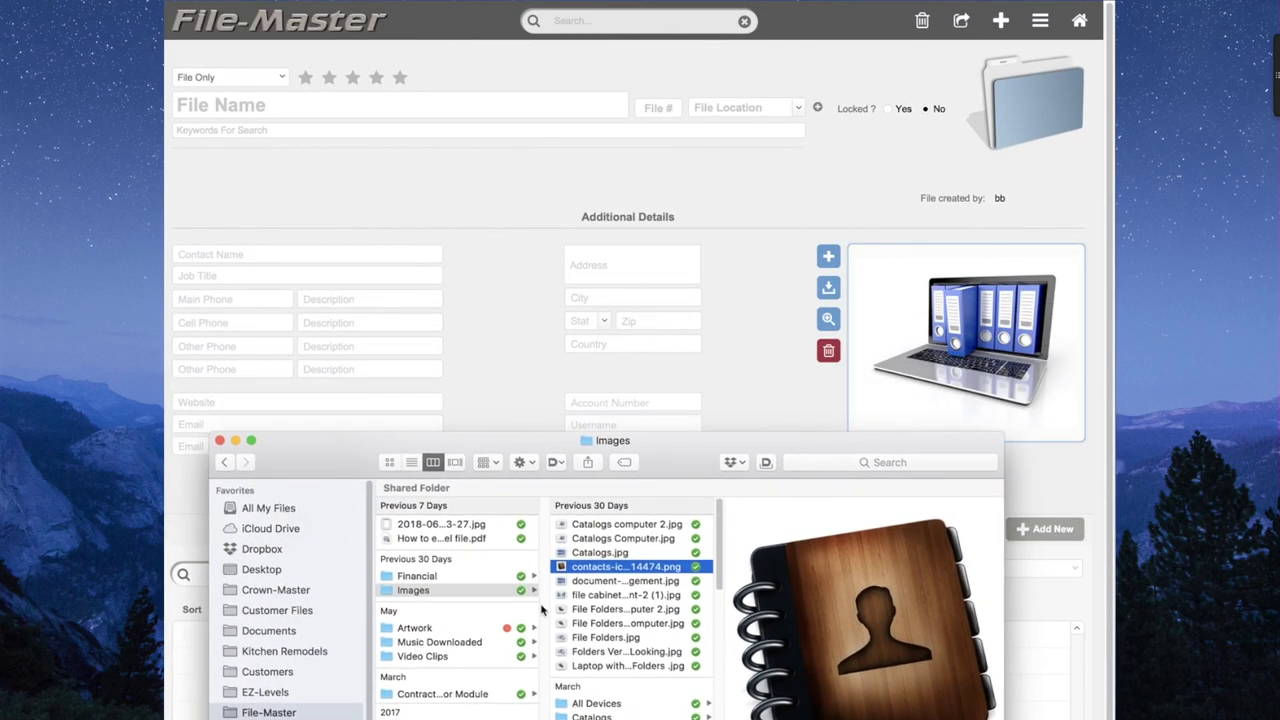
left_click_drag(565, 567, 923, 292)
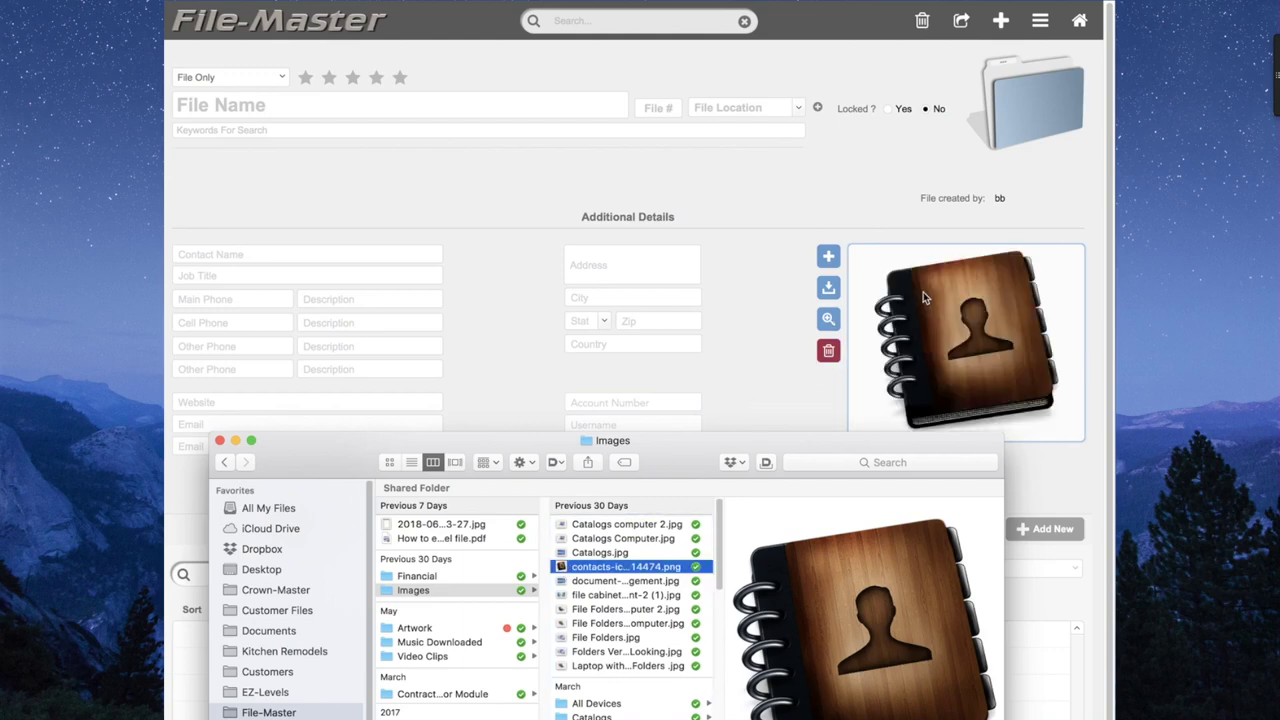
left_click(219, 441)
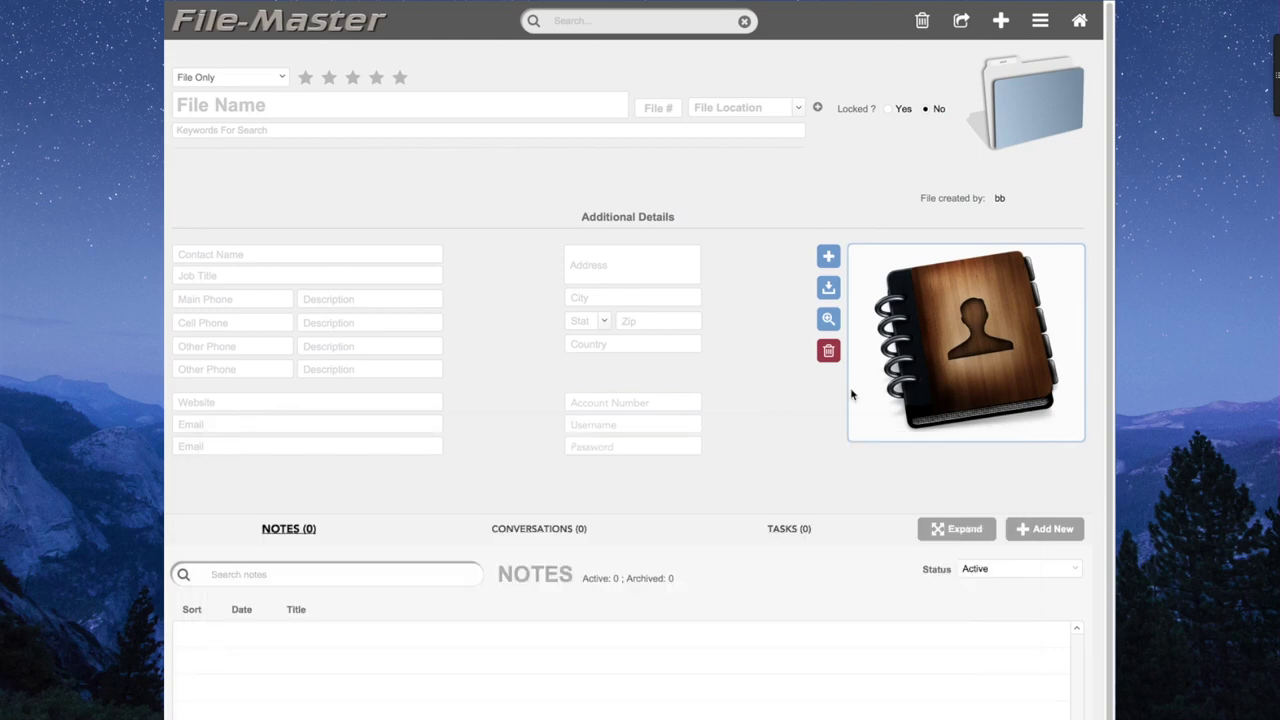
Preview the contacts-icon image, save a copy to the Desktop, then delete it.
left_click(828, 320)
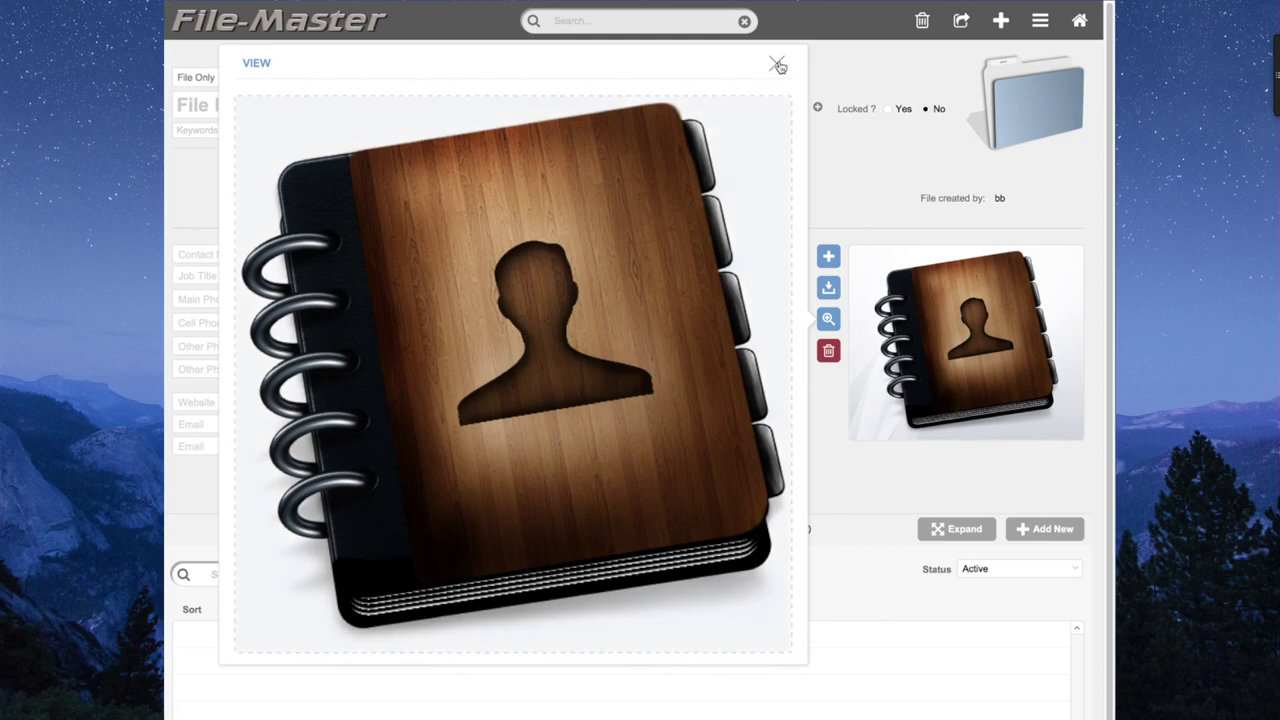
left_click(778, 65)
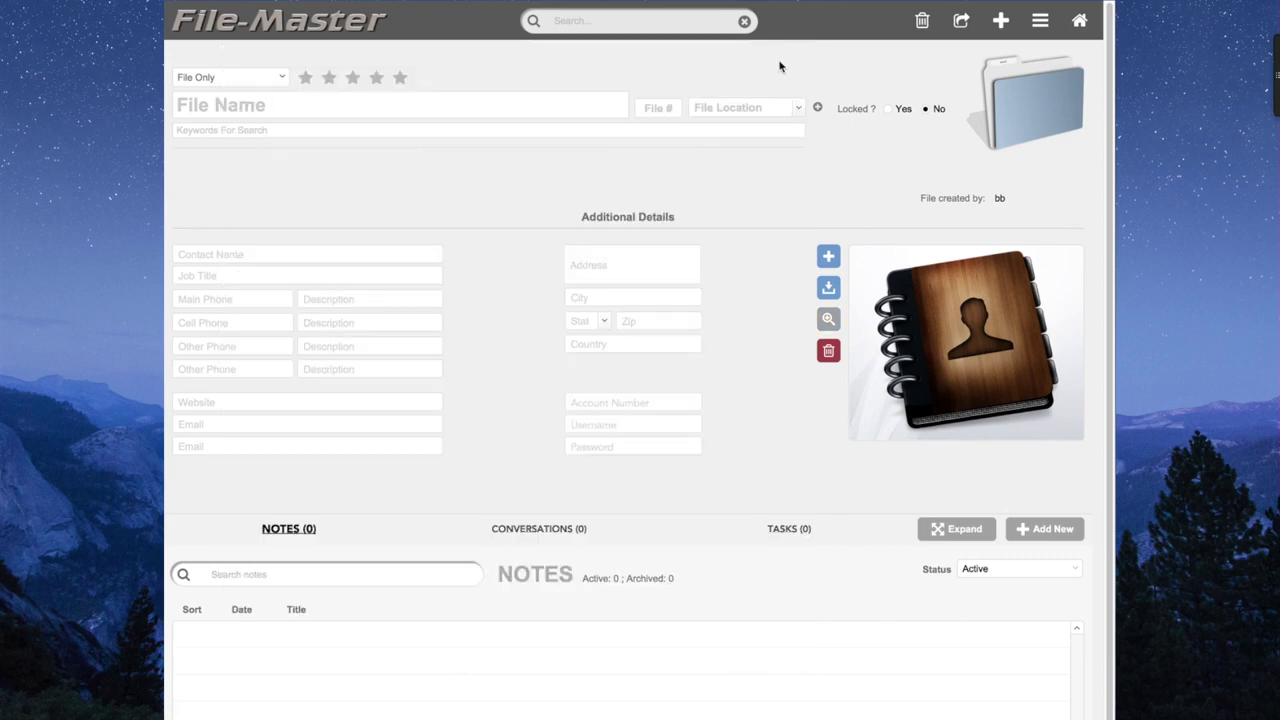
left_click(828, 288)
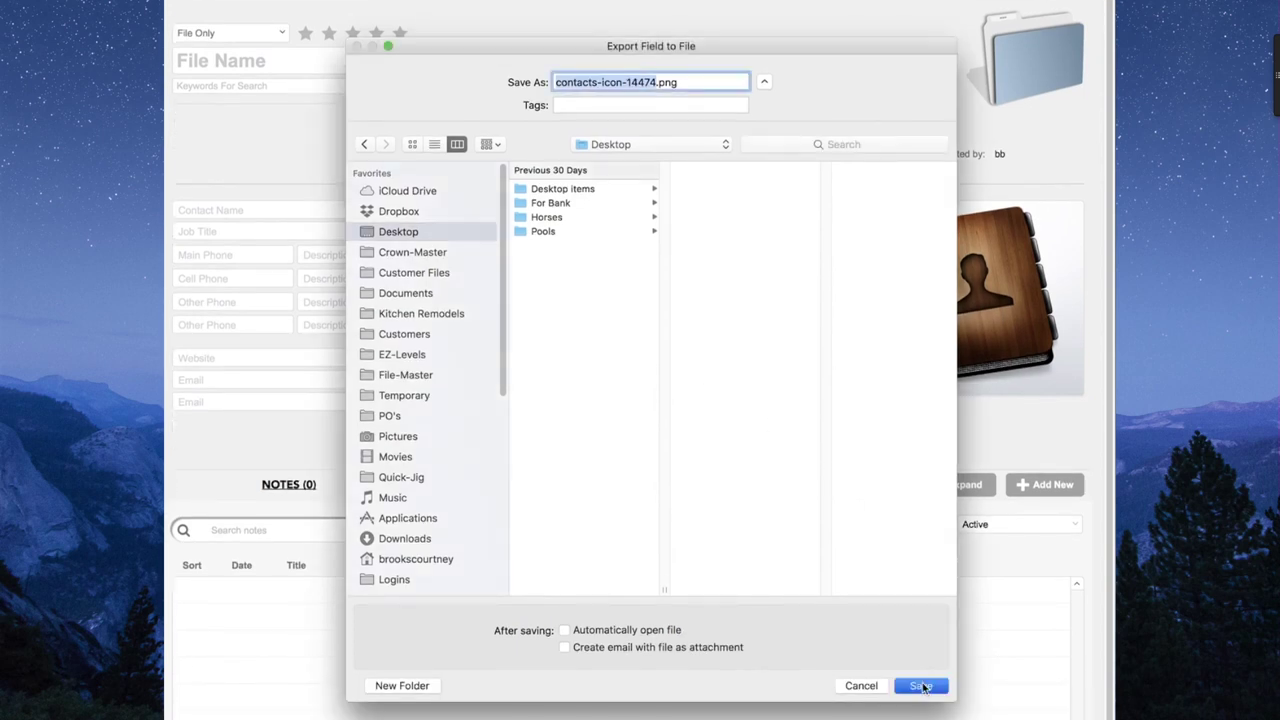
left_click(923, 686)
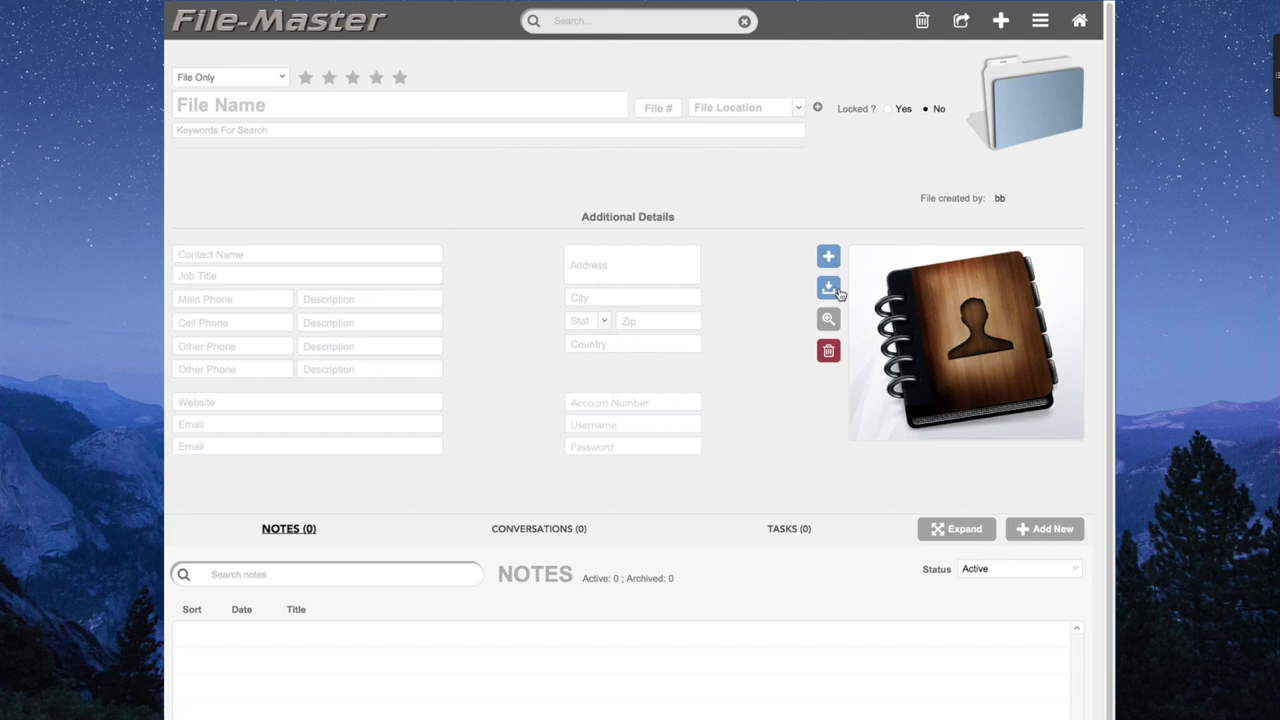
left_click(828, 353)
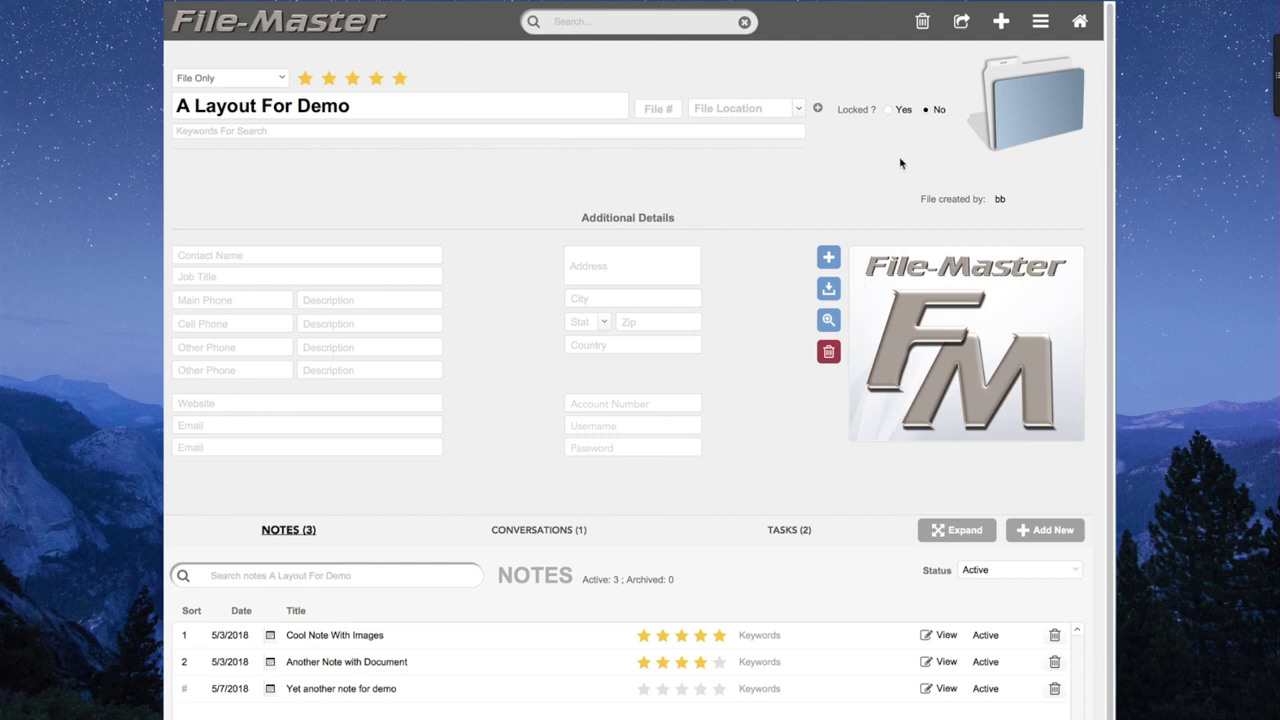
Open the file sharing settings for A Layout For Demo.
left_click(962, 24)
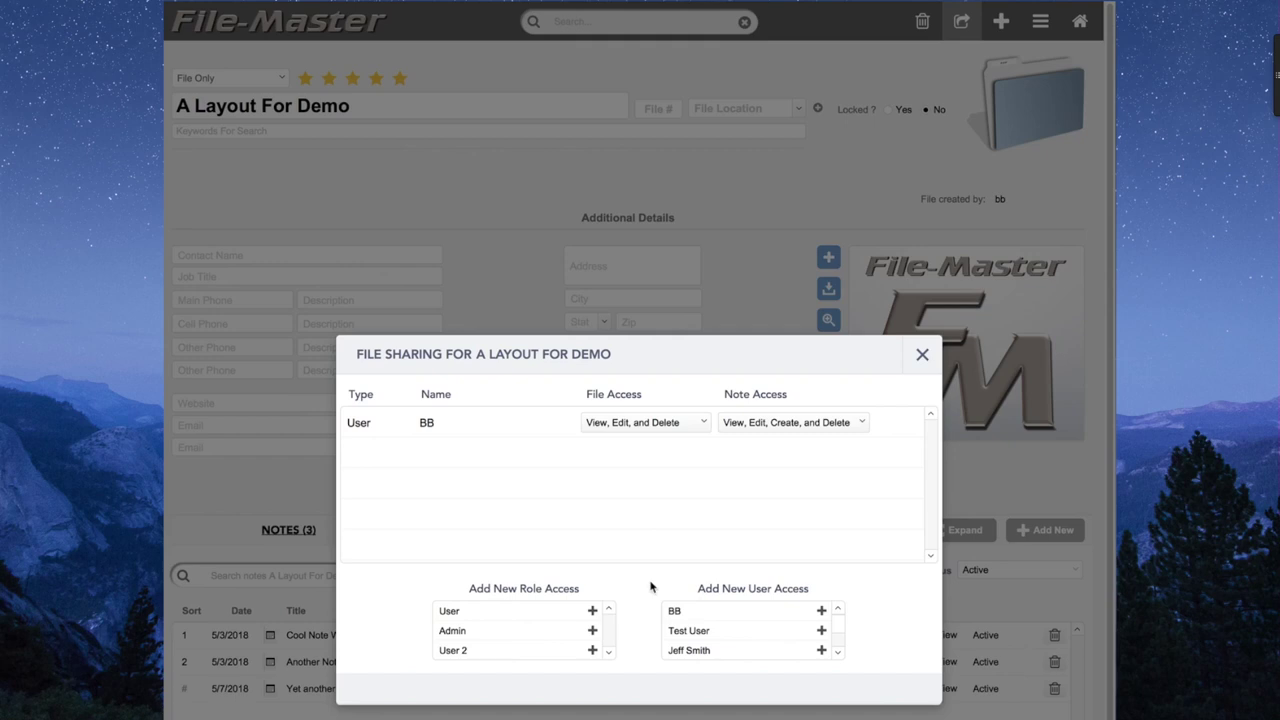
scroll(714, 641, "down", 1)
scroll(714, 641, "down", 1)
scroll(714, 641, "up", 2)
Add another user with View Only access to both the file and its notes.
left_click(821, 651)
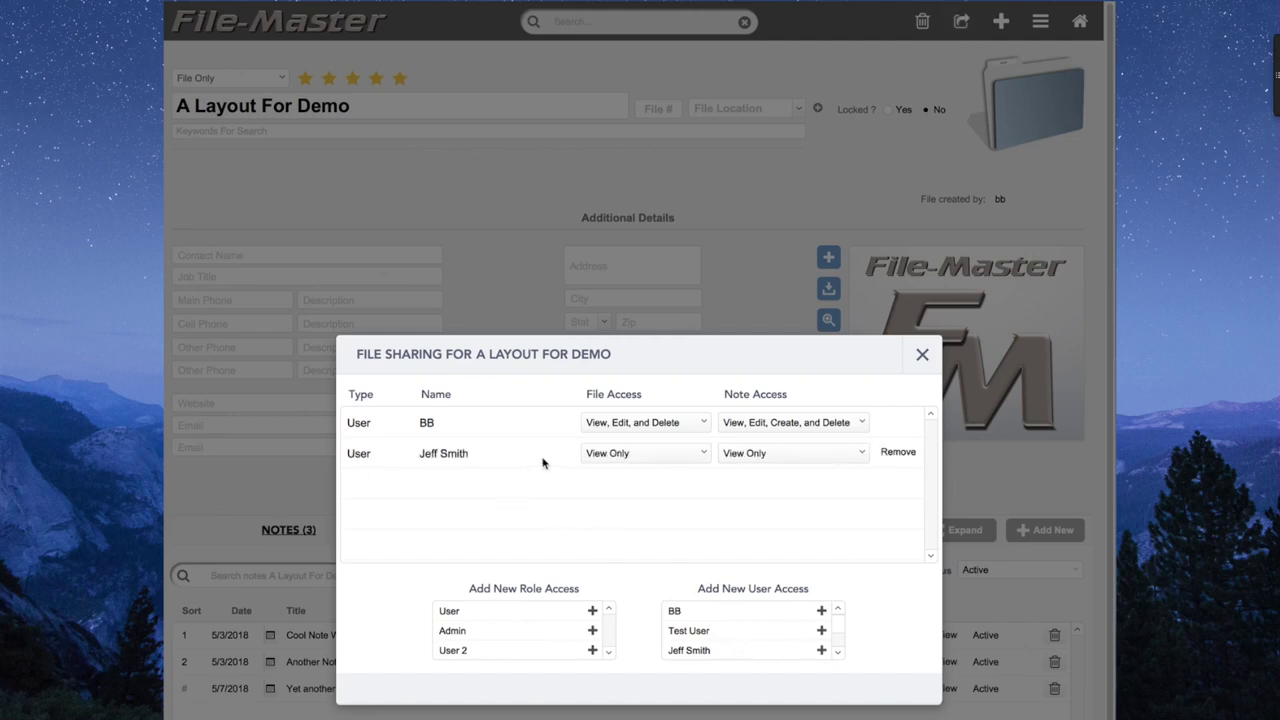
left_click(648, 458)
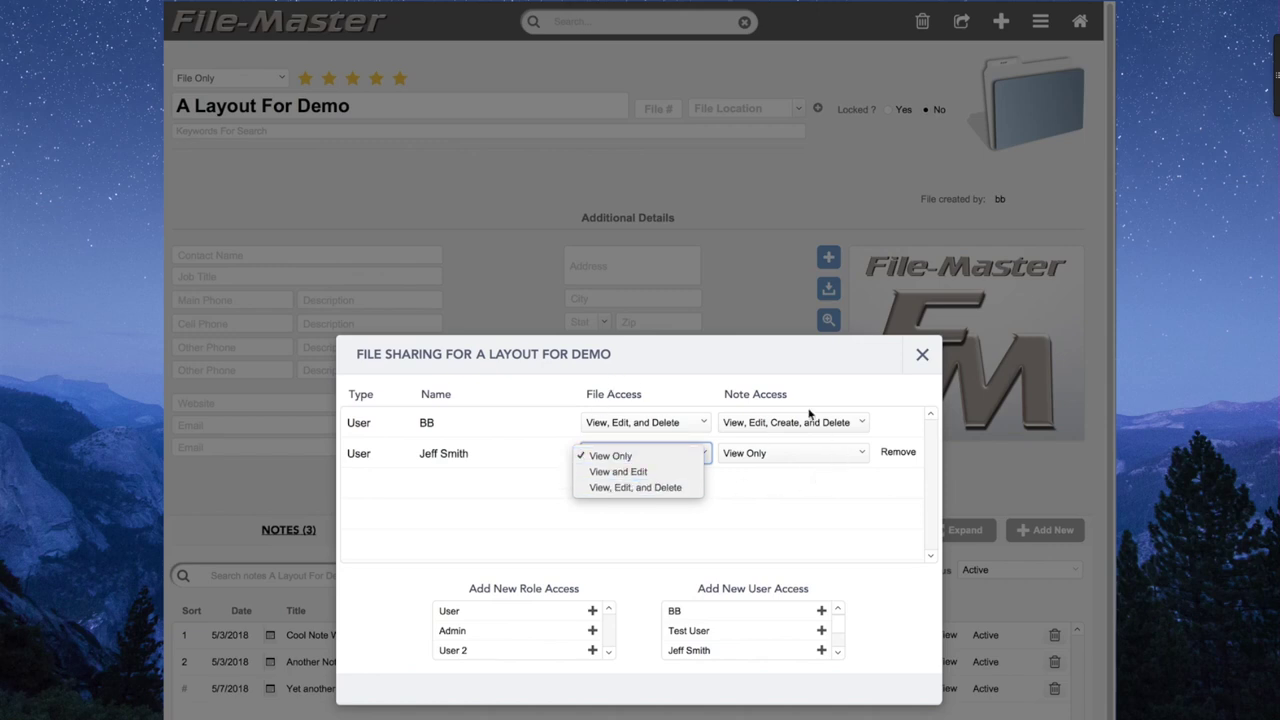
left_click(810, 459)
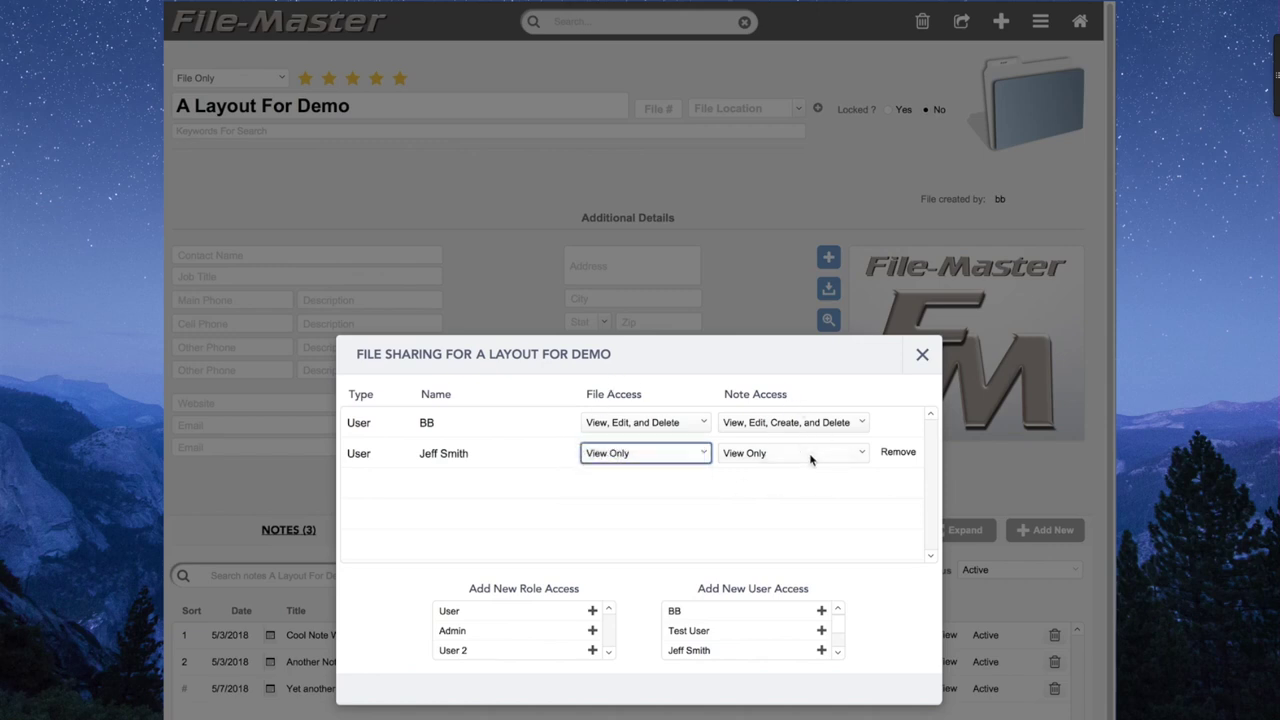
left_click(810, 459)
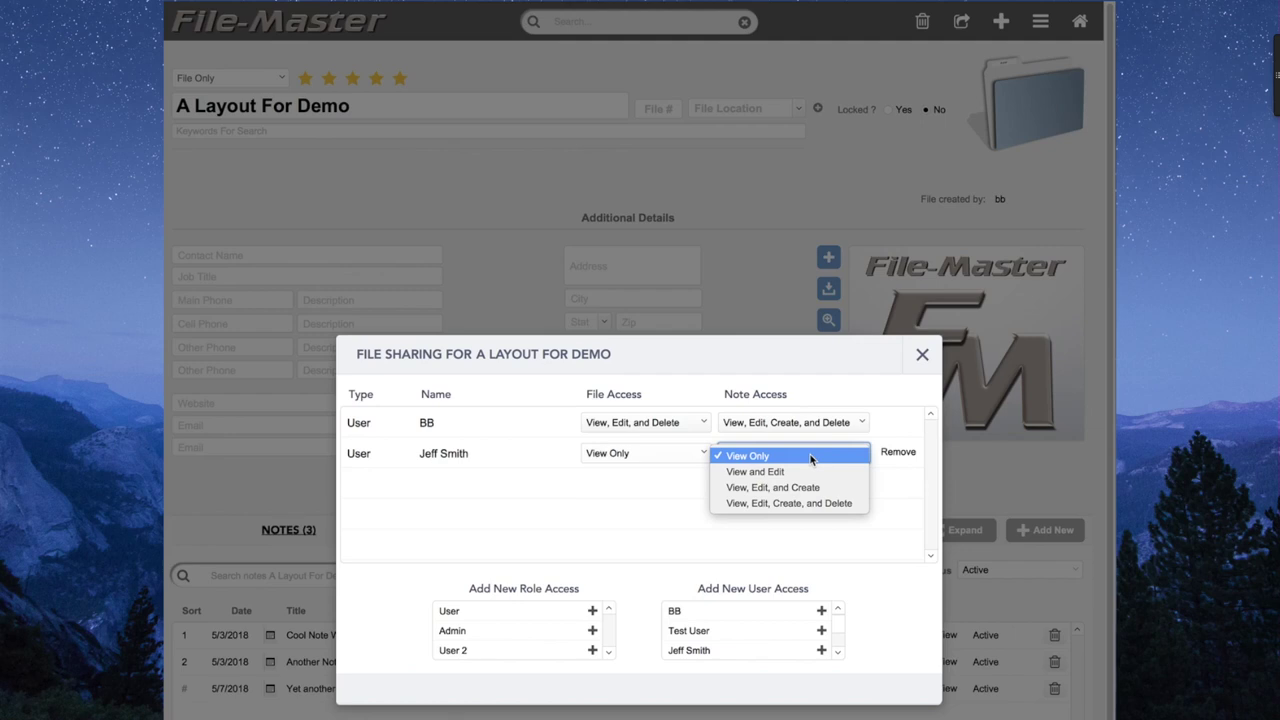
left_click(898, 452)
Remove that user's access, confirm, and close the sharing settings.
left_click(899, 453)
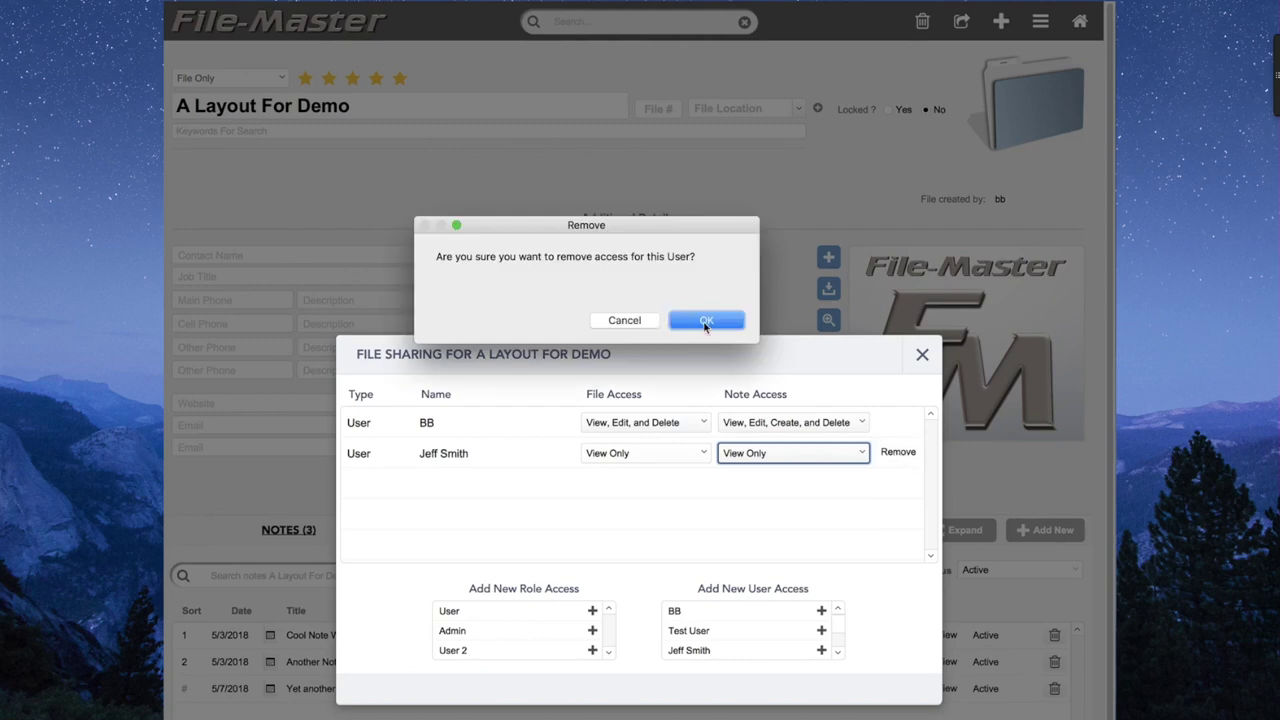
left_click(705, 322)
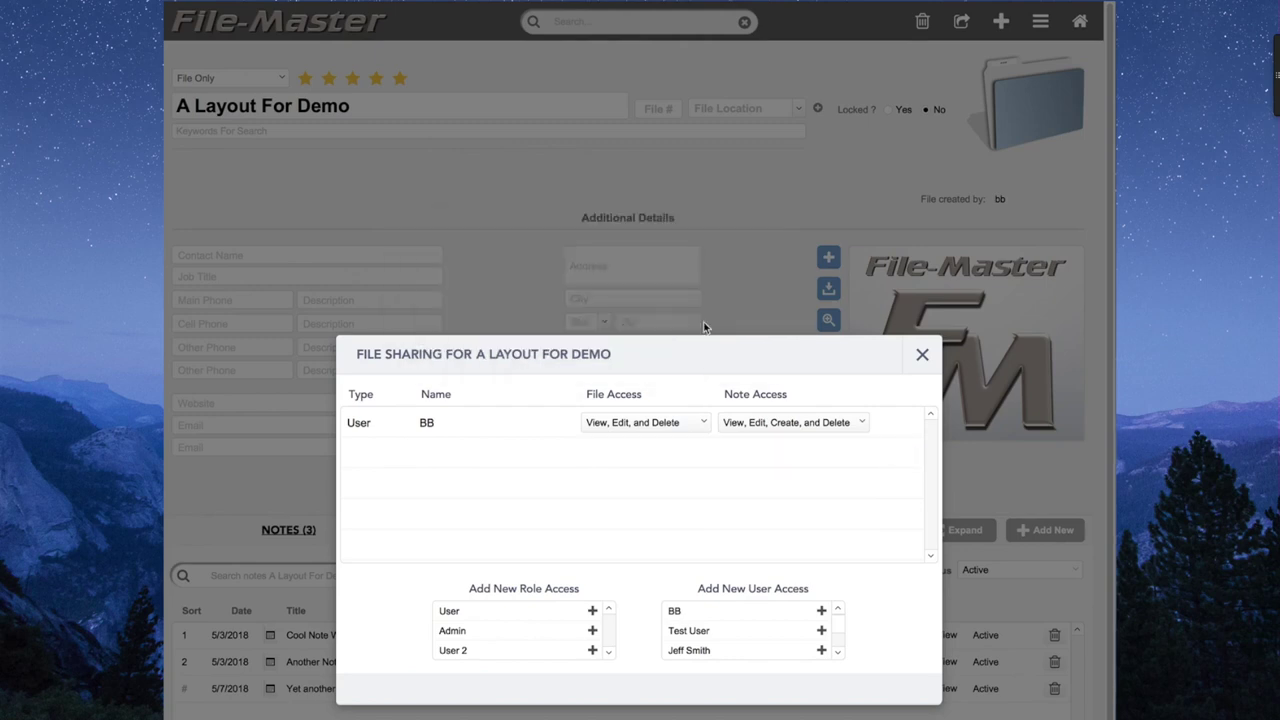
left_click(922, 359)
scroll(814, 380, "down", 2)
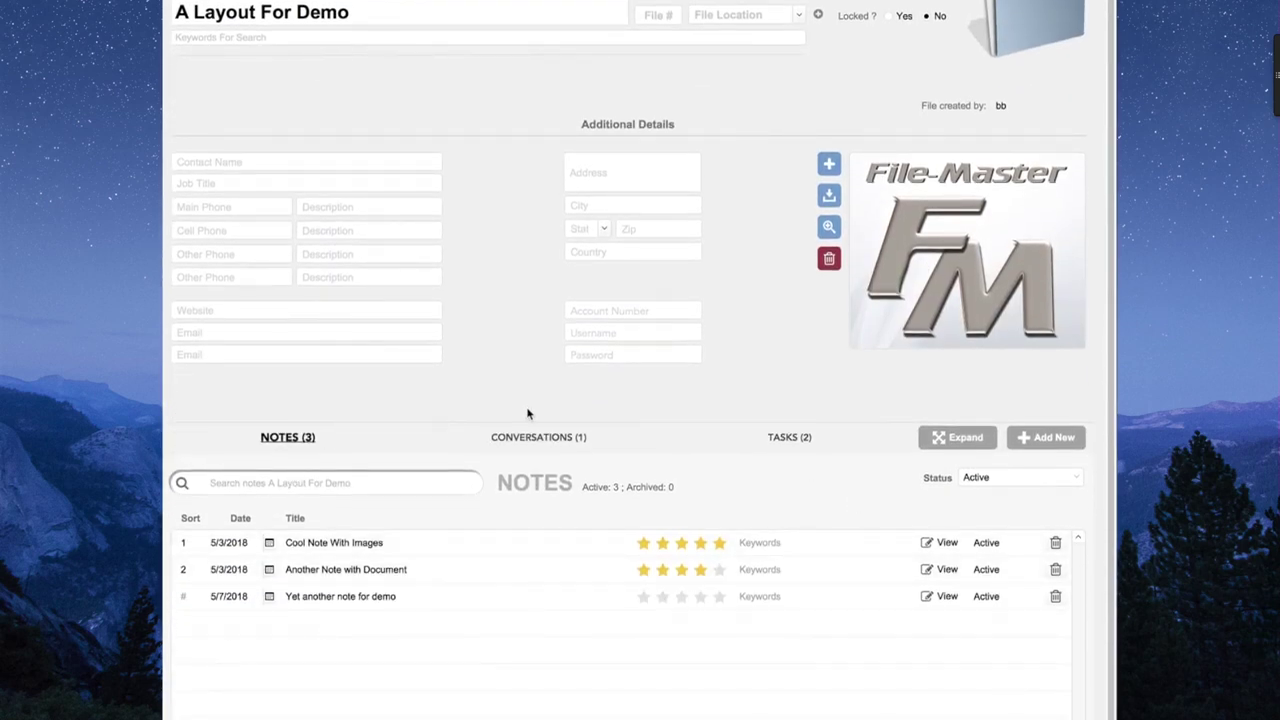
left_click(528, 437)
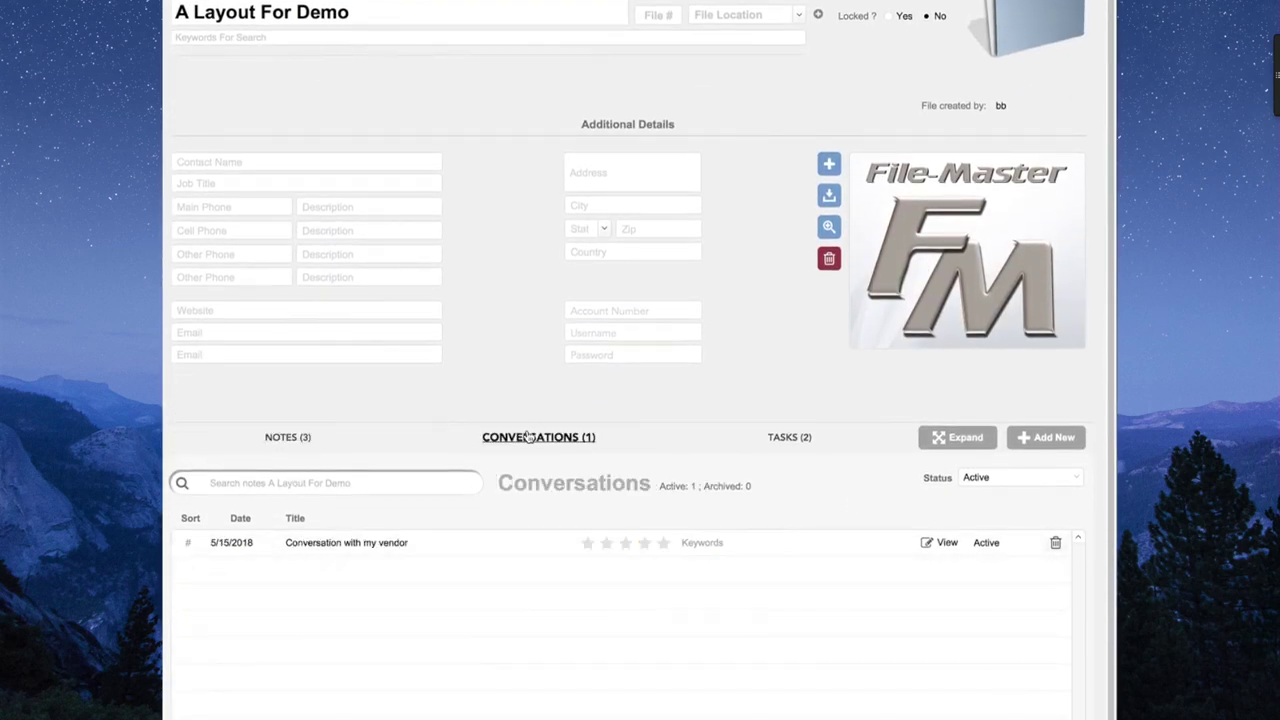
left_click(788, 439)
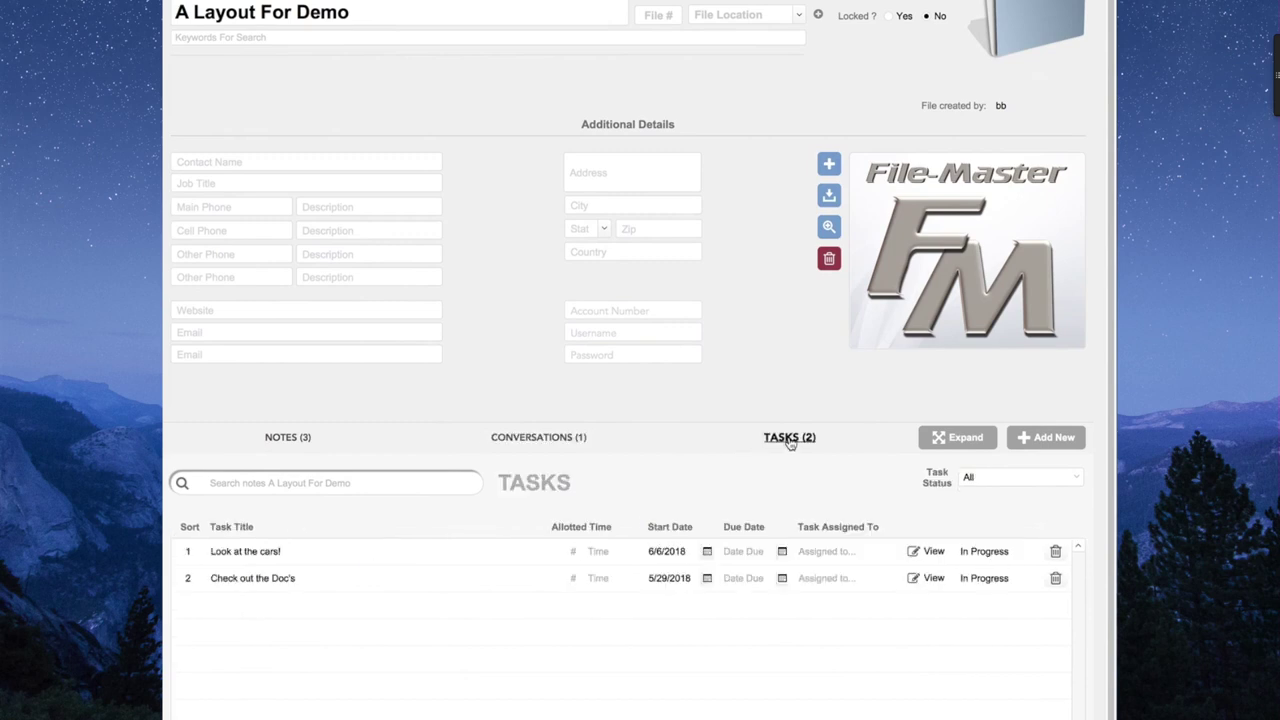
left_click(292, 439)
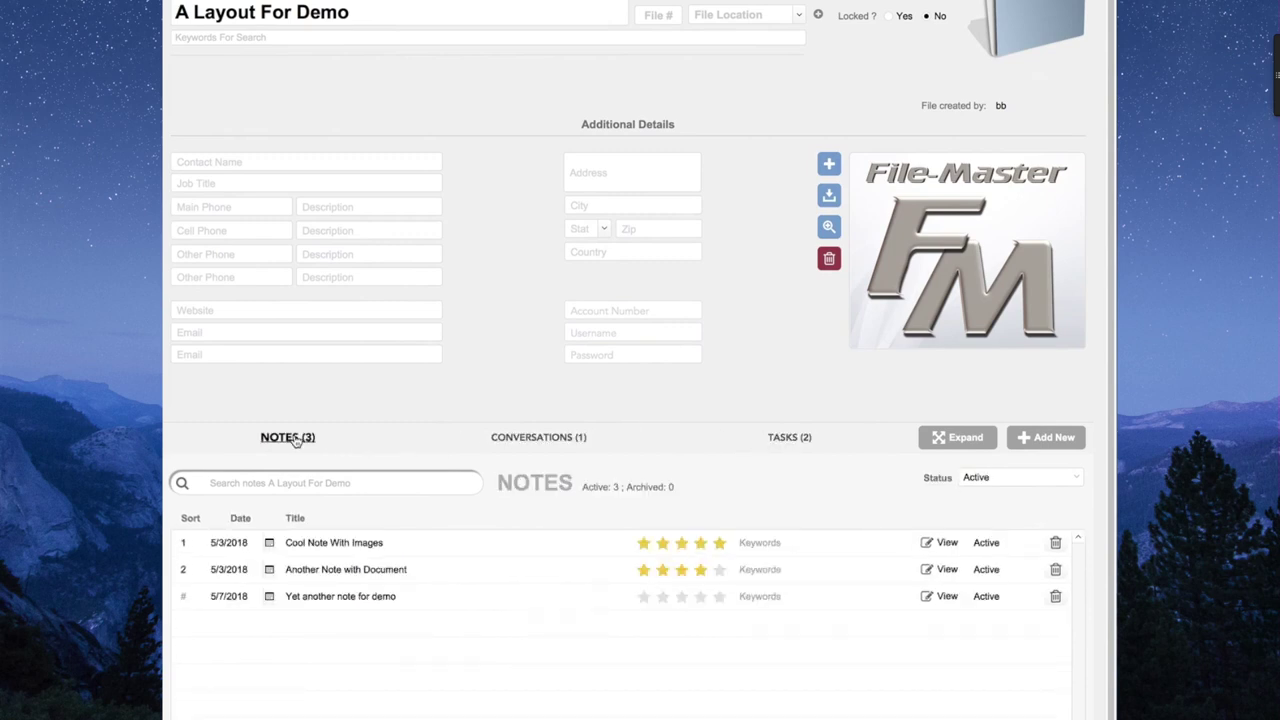